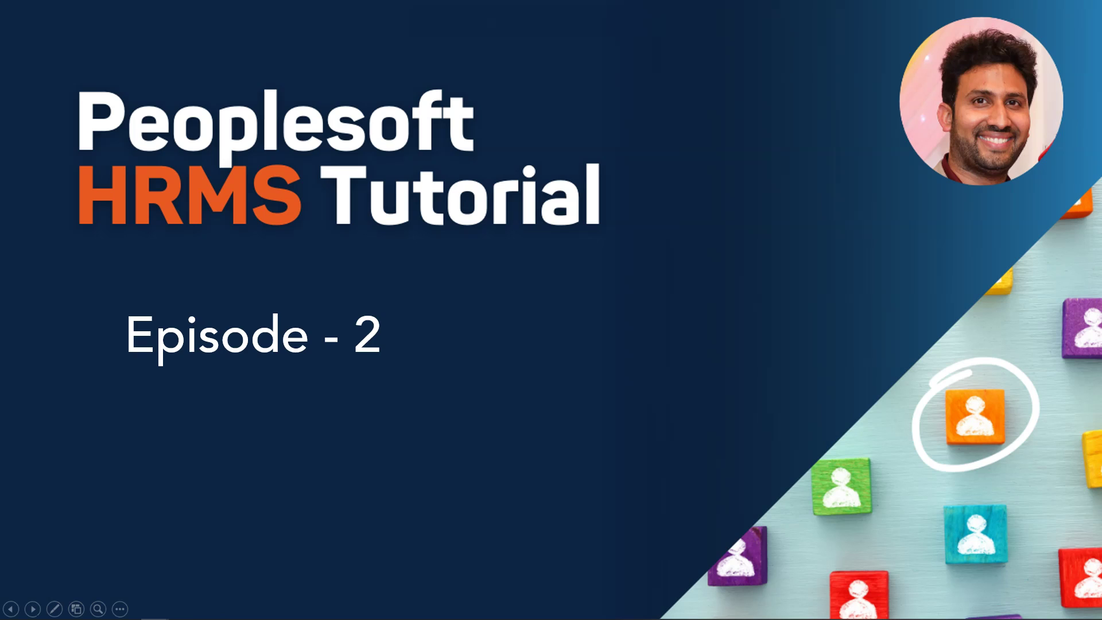
Advance from the episode title slide to the 'Configuring PeopleSoft HRMS for BOB Candy Corp' website slide.
key(Right)
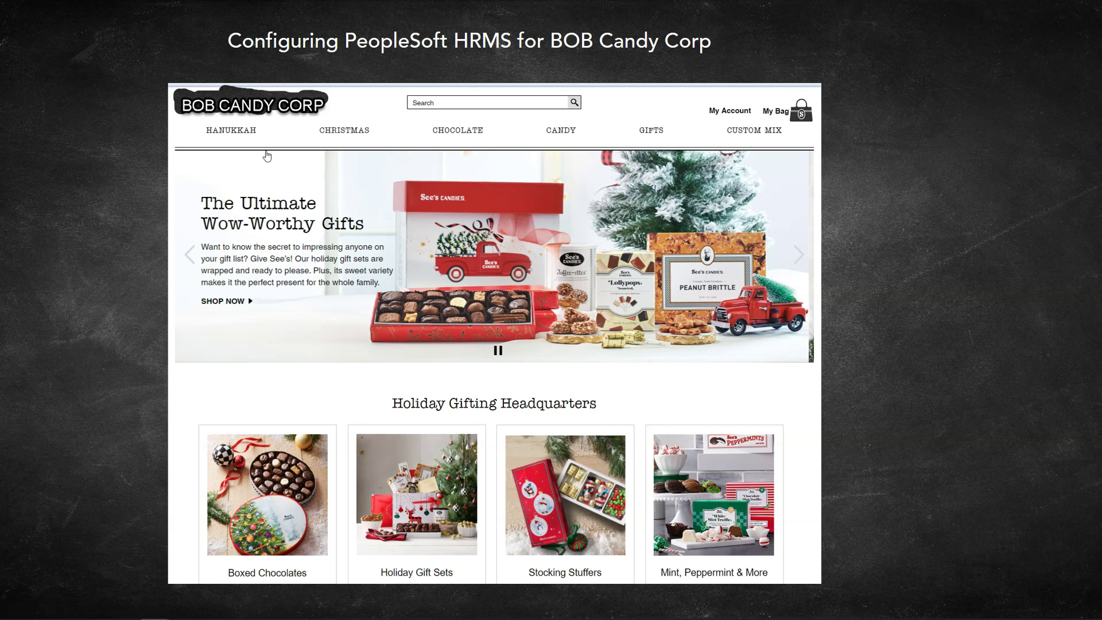
Step through the business unit, establishment/location and company location slides to the department profile slide.
key(Right)
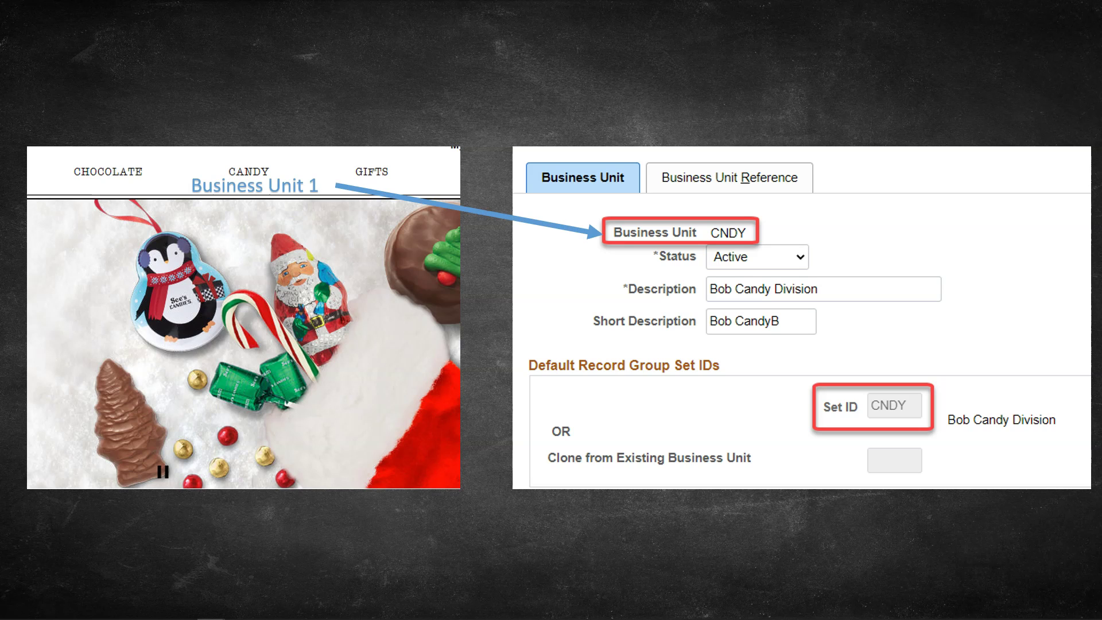
key(Right)
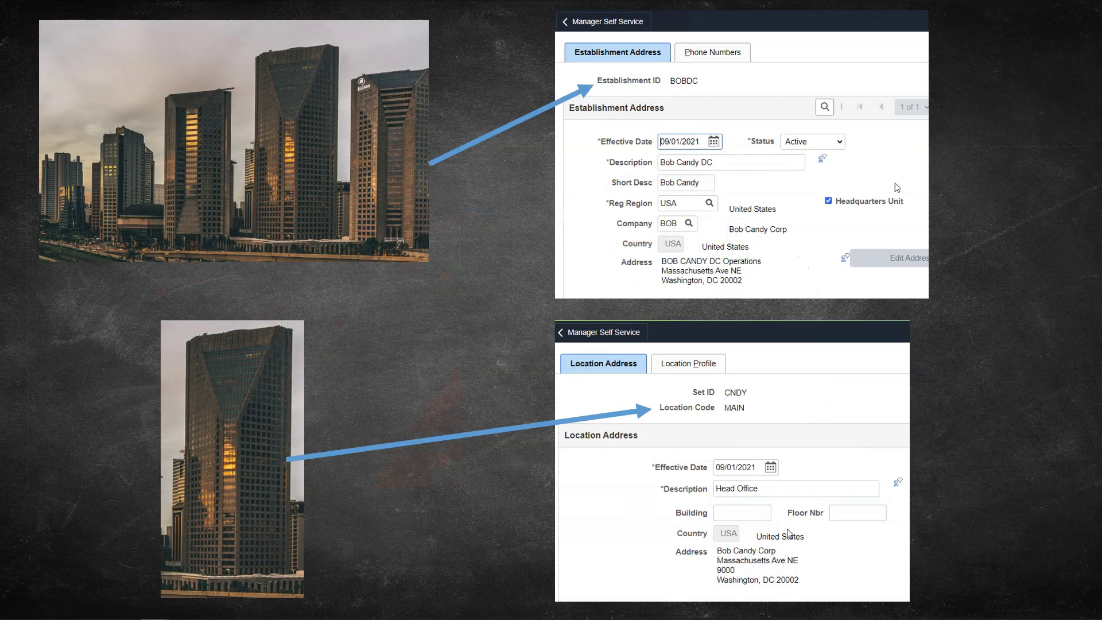
key(Right)
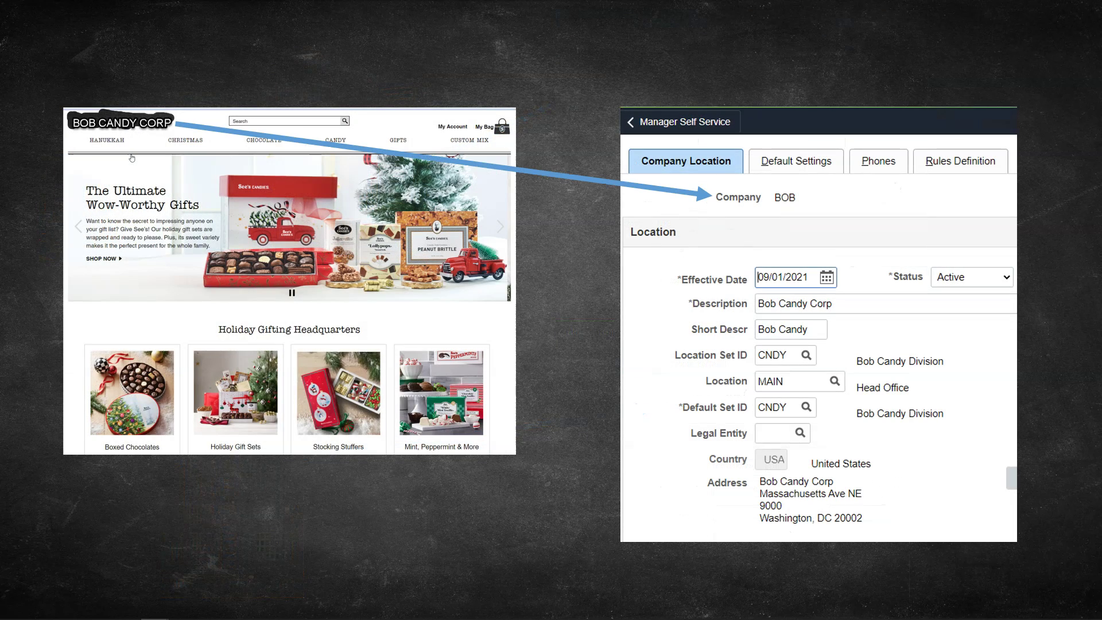
key(Right)
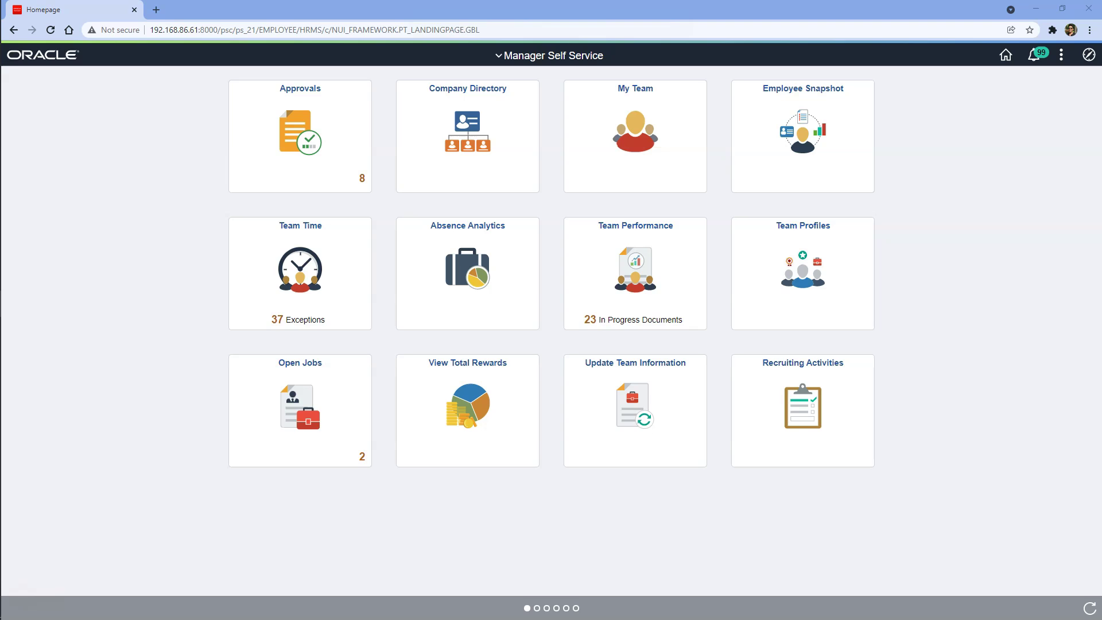
Go to Payroll for North America > Compensation and Earnings > Earnings Table and search with blank criteria.
click(1088, 54)
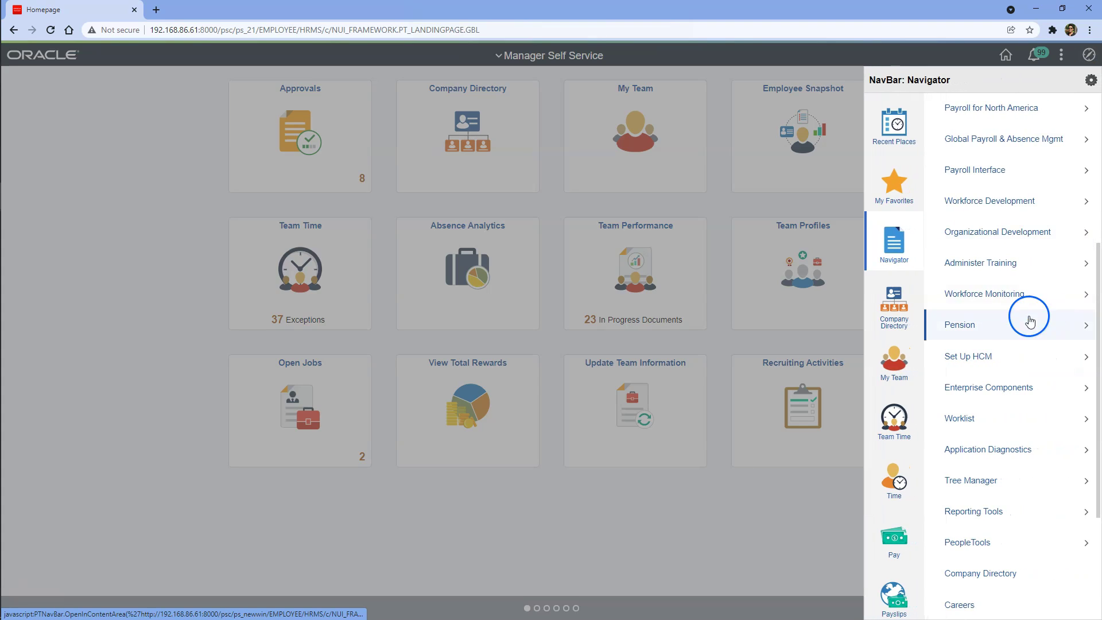
click(979, 357)
click(986, 288)
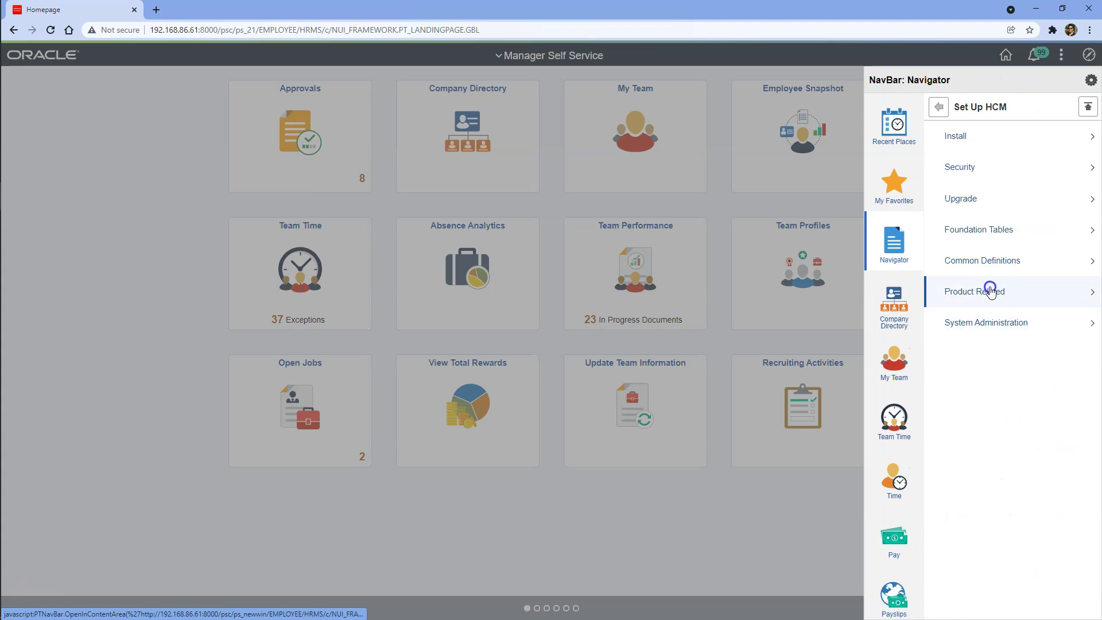
scroll(1010, 356, down, 1)
click(1003, 356)
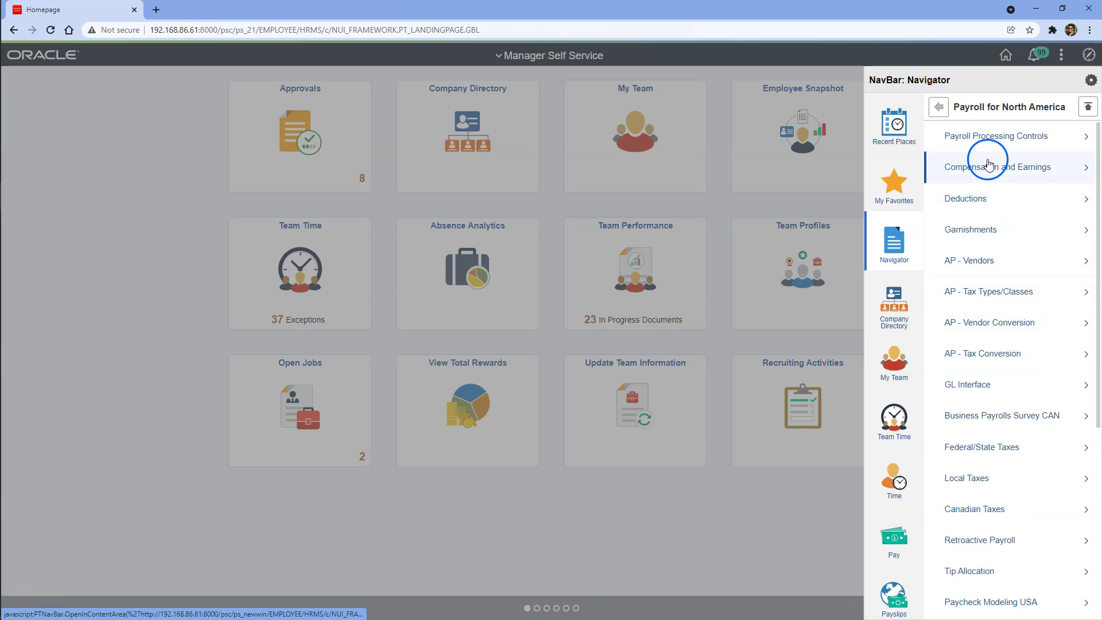
click(991, 159)
click(983, 142)
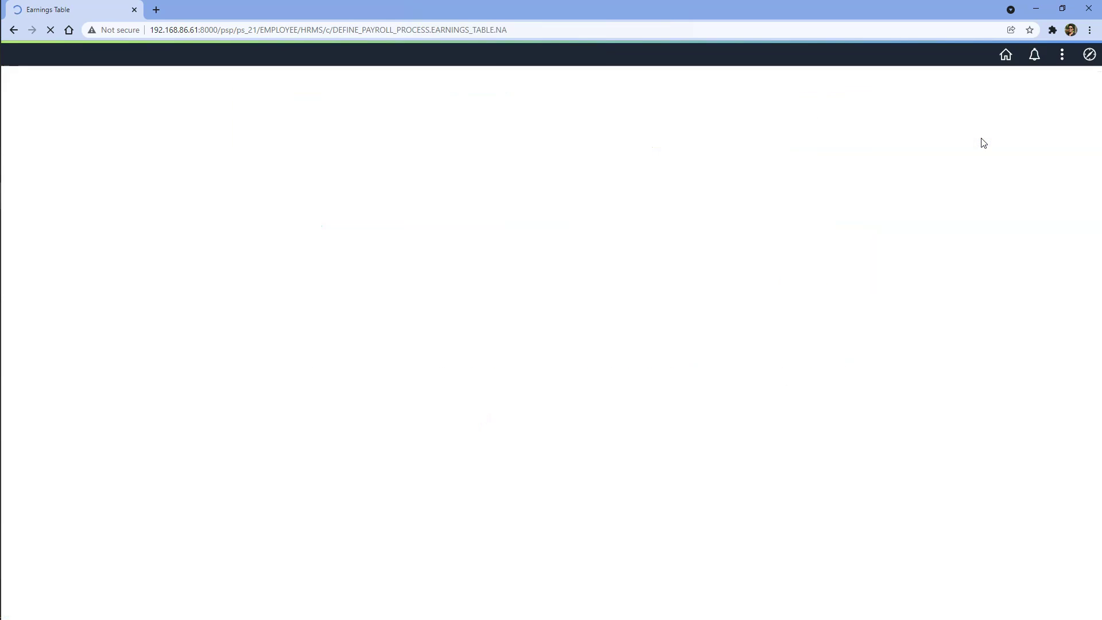
click(963, 138)
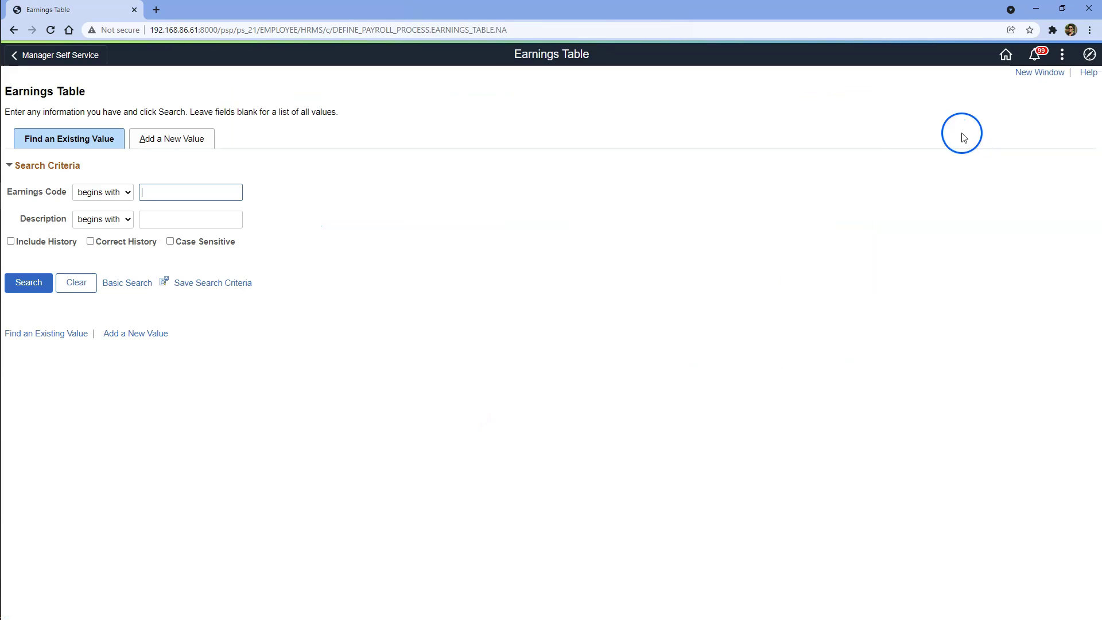
click(29, 283)
Review the listed earnings codes, highlighting descriptions such as Regular, Shift OT @.50 and On-Call Pay.
scroll(396, 309, down, 3)
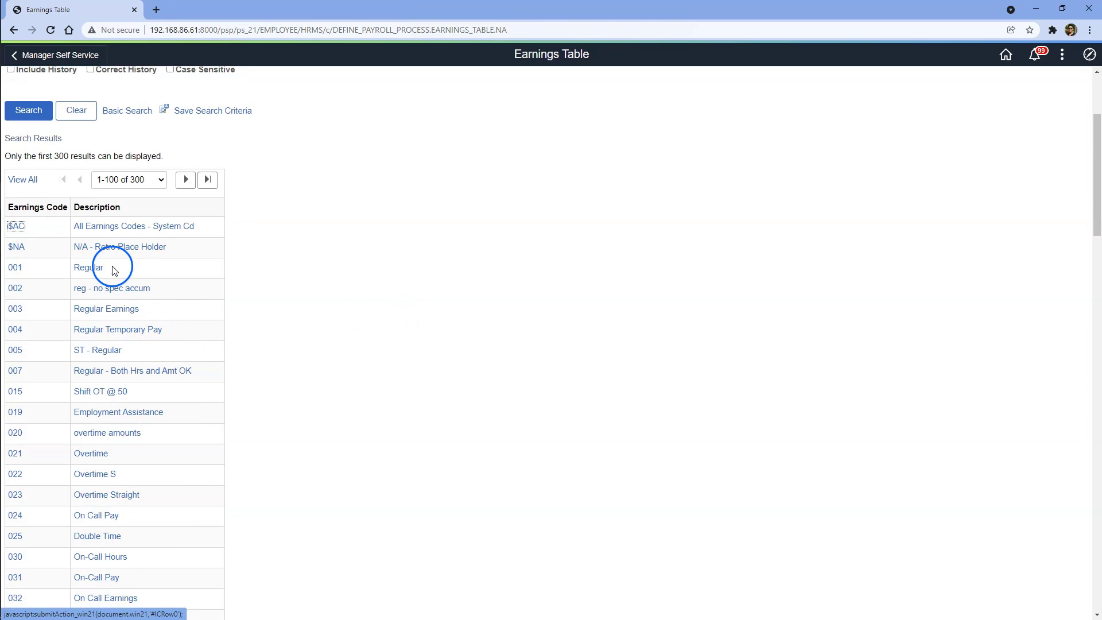
drag(114, 267, 61, 267)
scroll(300, 322, down, 2)
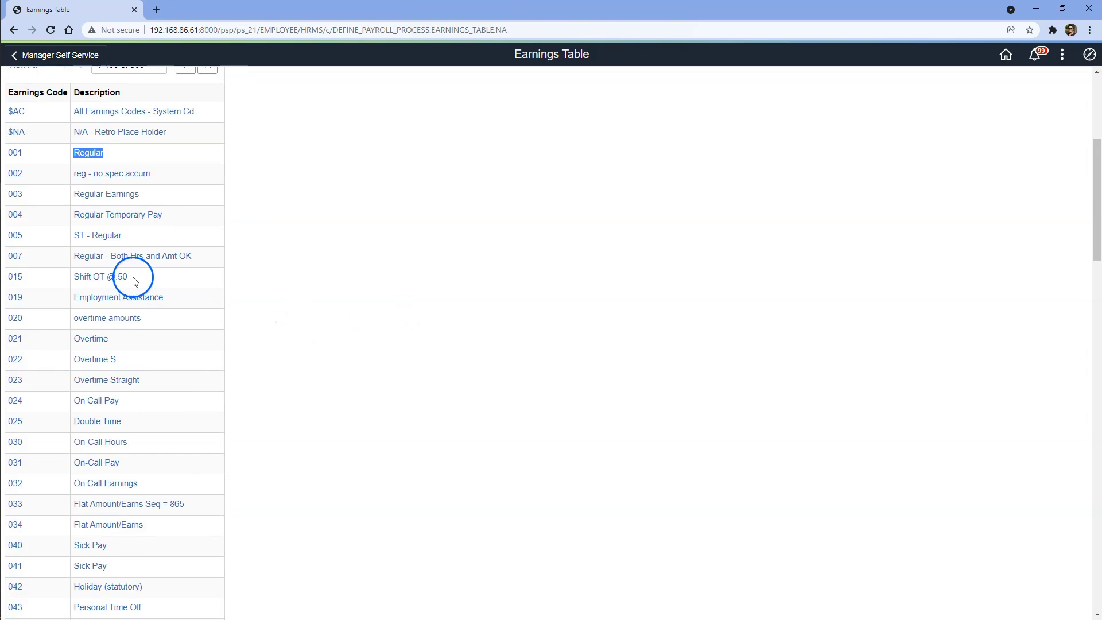
drag(136, 284, 59, 273)
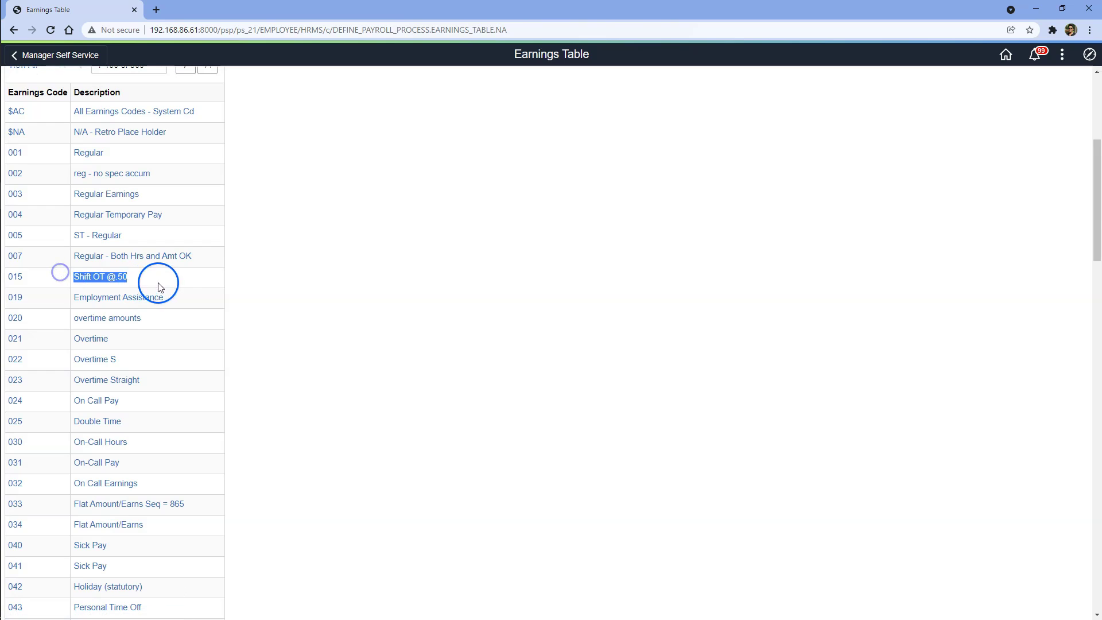
scroll(259, 327, down, 3)
drag(151, 210, 67, 211)
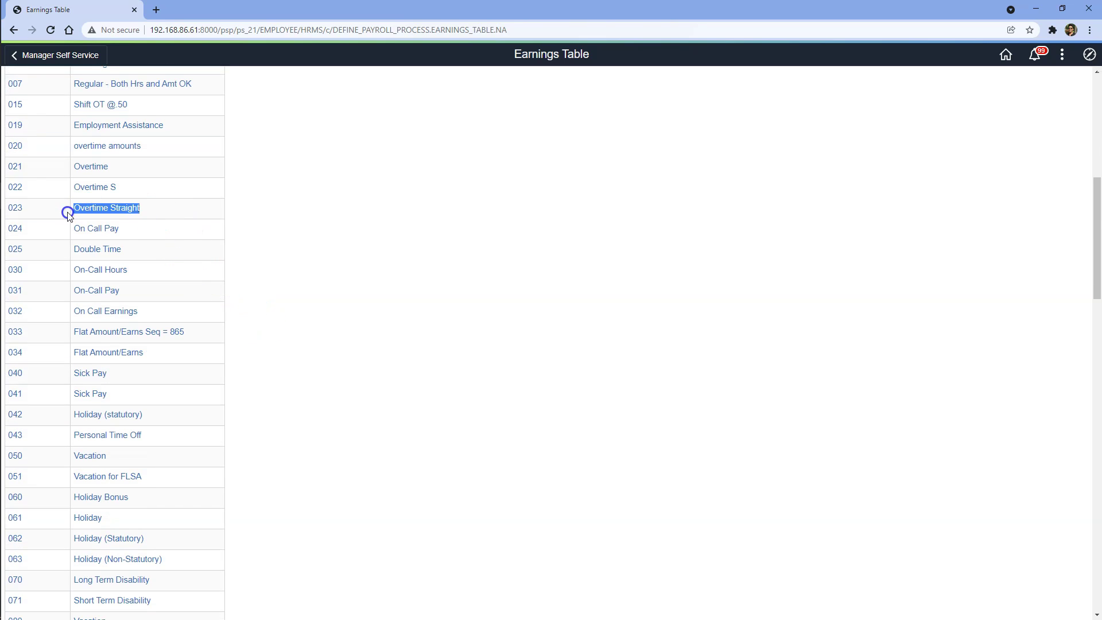
scroll(229, 399, down, 3)
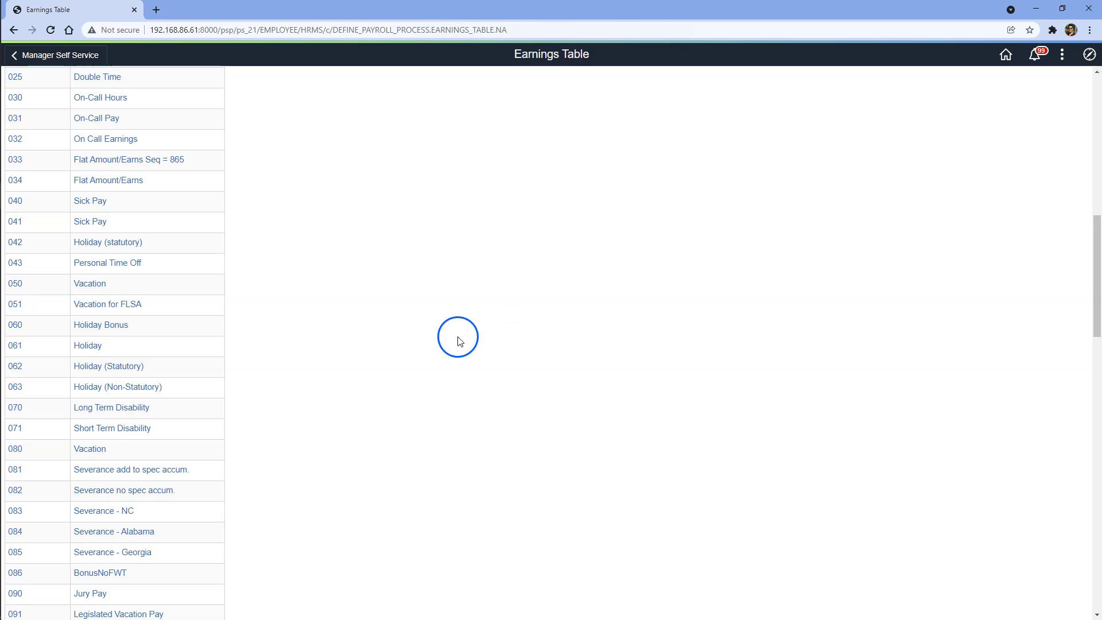
scroll(240, 338, up, 2)
drag(144, 233, 70, 231)
scroll(287, 362, up, 9)
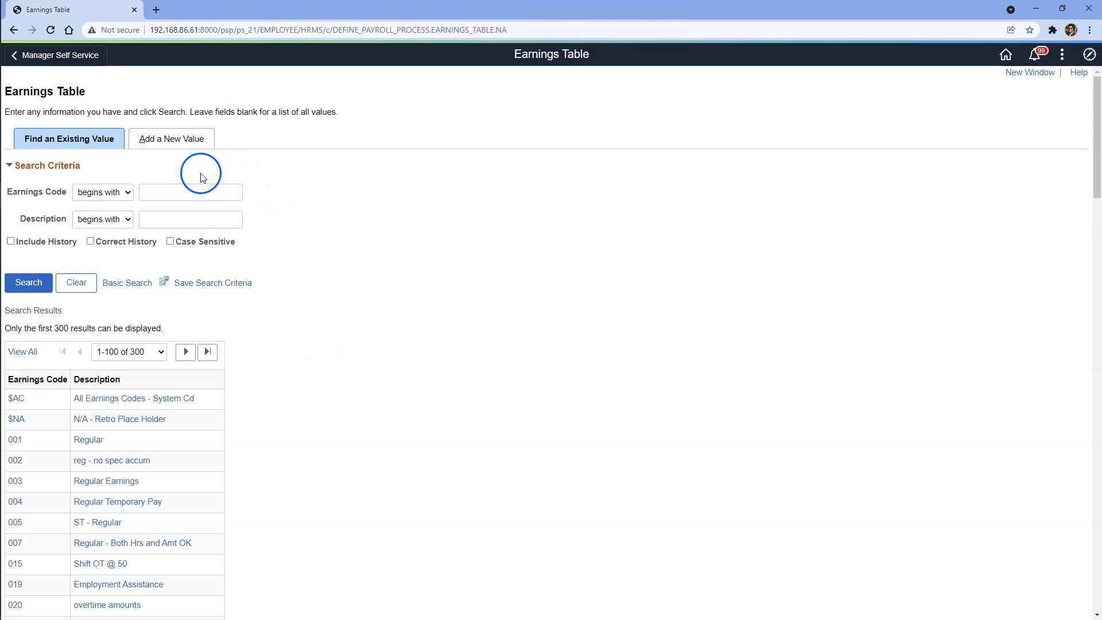
Add a new earnings code value BFS on the Earnings Table.
click(186, 145)
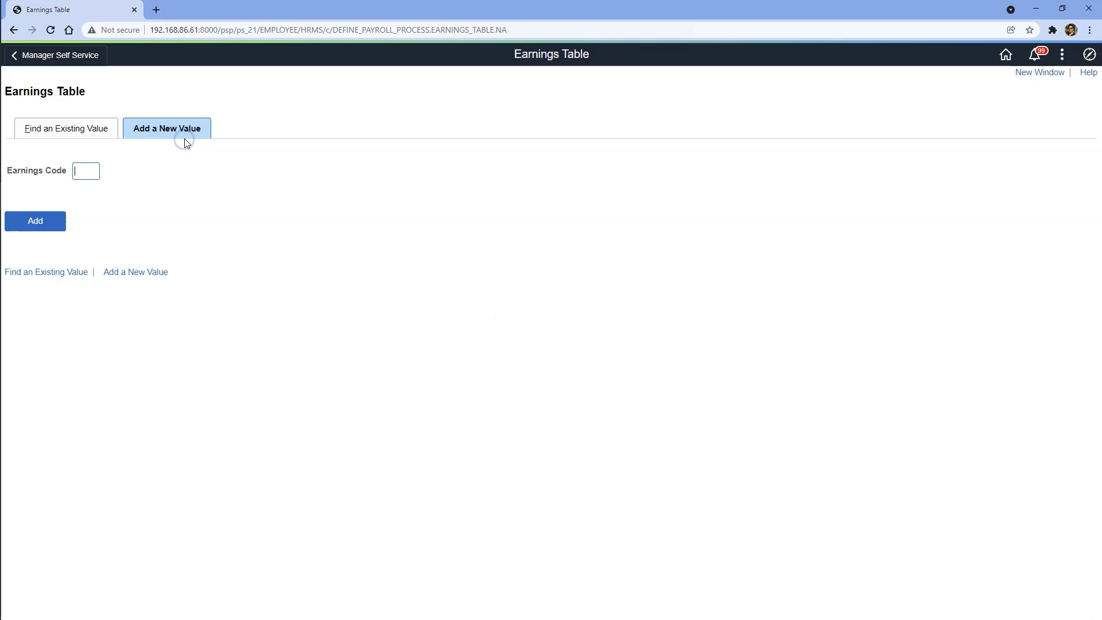
click(98, 170)
text(BFS)
click(34, 219)
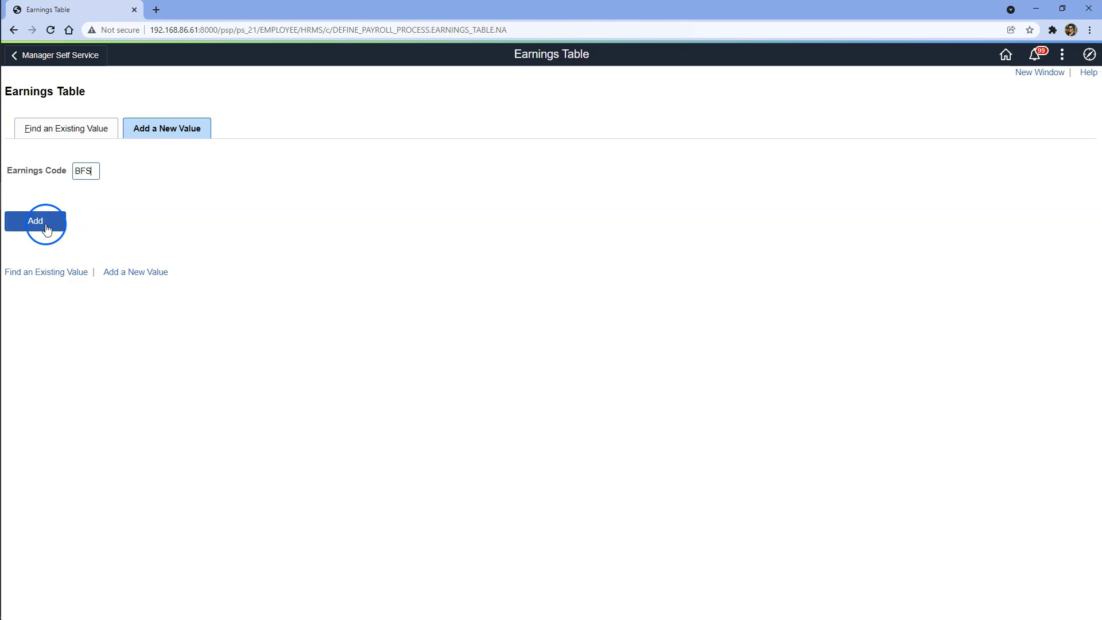
Give BFS effective date 09/01/2021, description 'Full Time Staff', short description 'full Time', and retro-pay eligibility.
click(110, 427)
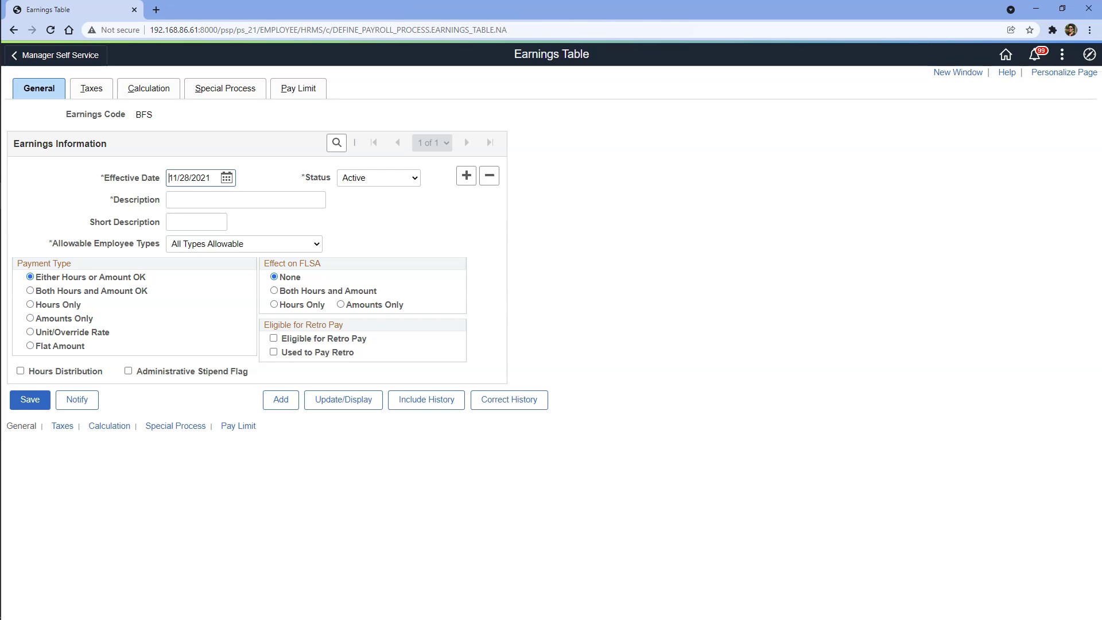
mouse_move(172, 175)
mouse_down()
mouse_move(209, 178)
mouse_move(153, 181)
mouse_up()
text(09/01/2021)
click(234, 199)
text(Full Time Staff)
click(211, 224)
text(f)
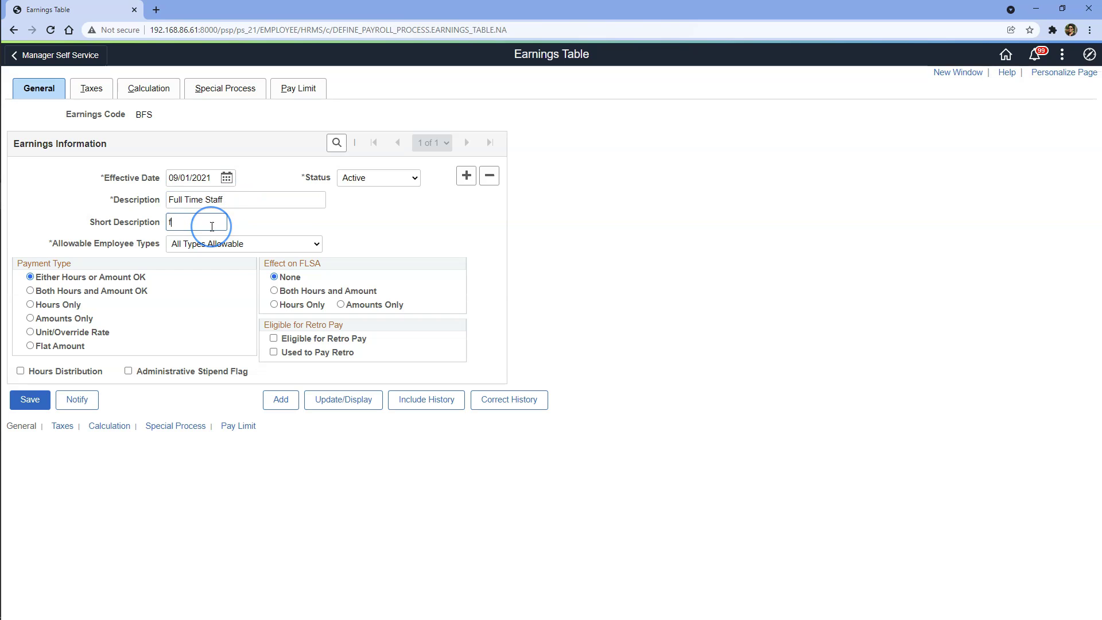
text(ull Time)
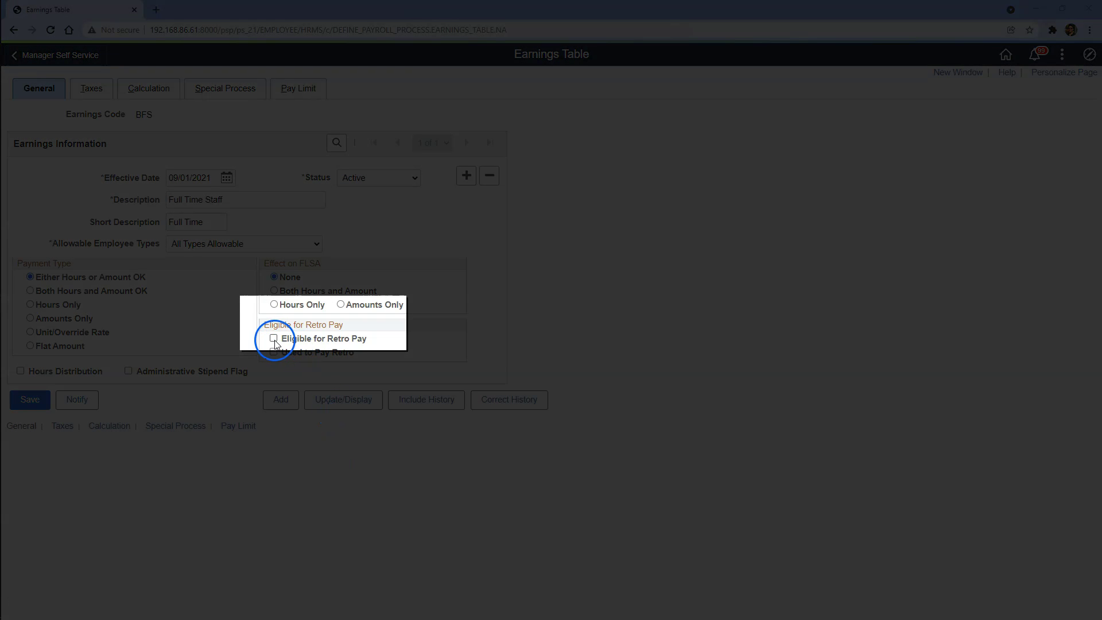
click(274, 340)
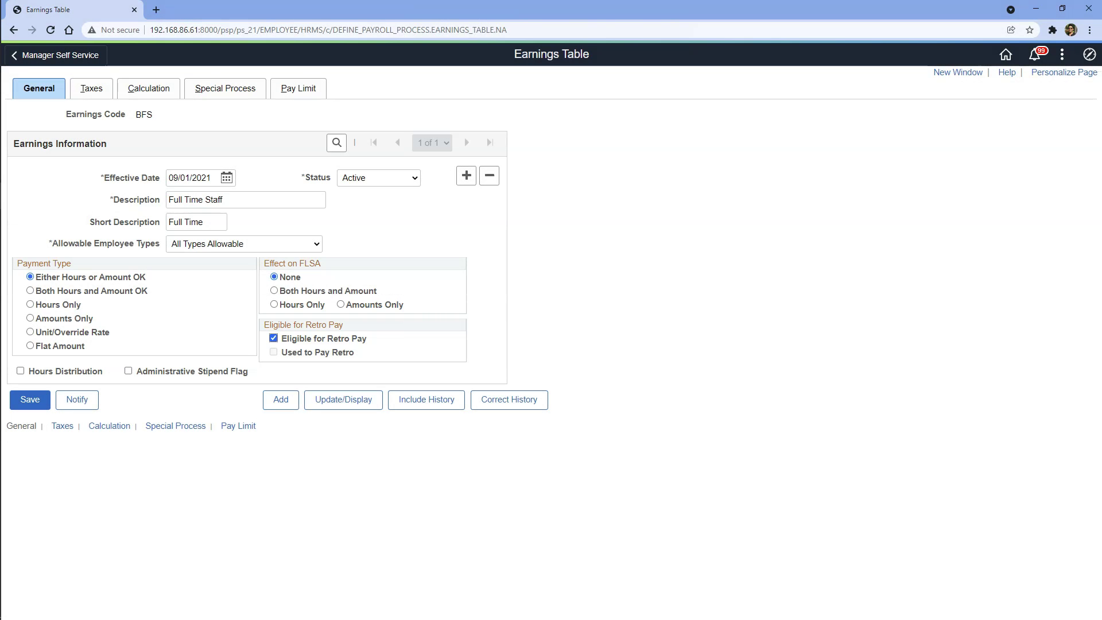
click(92, 89)
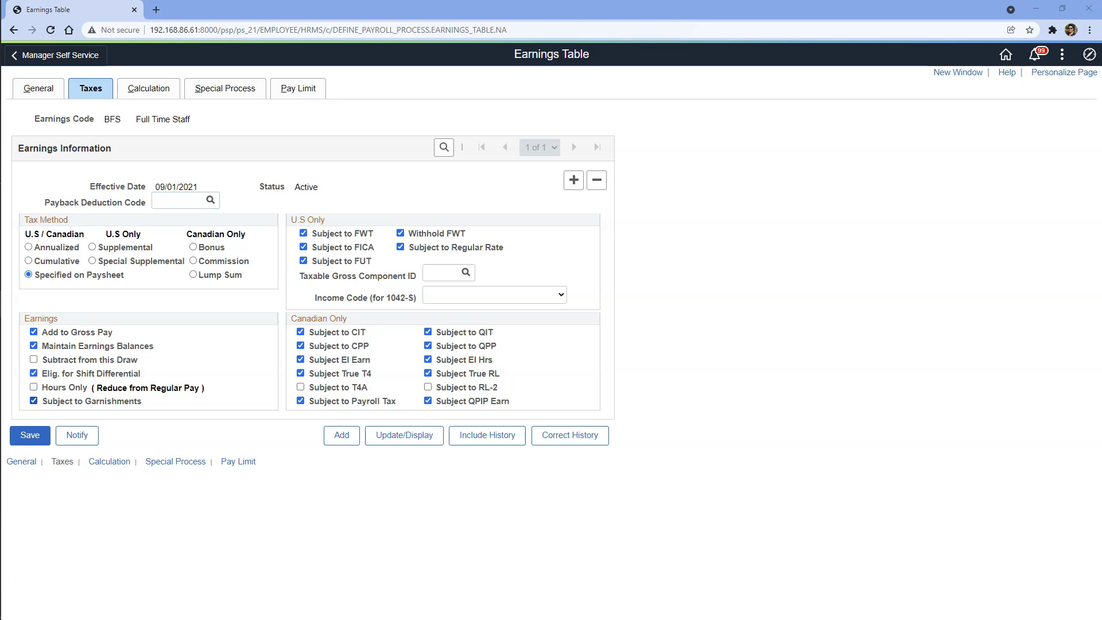
Exclude BFS earnings from garnishments and review its calculation settings, calc sequence 500.
click(33, 400)
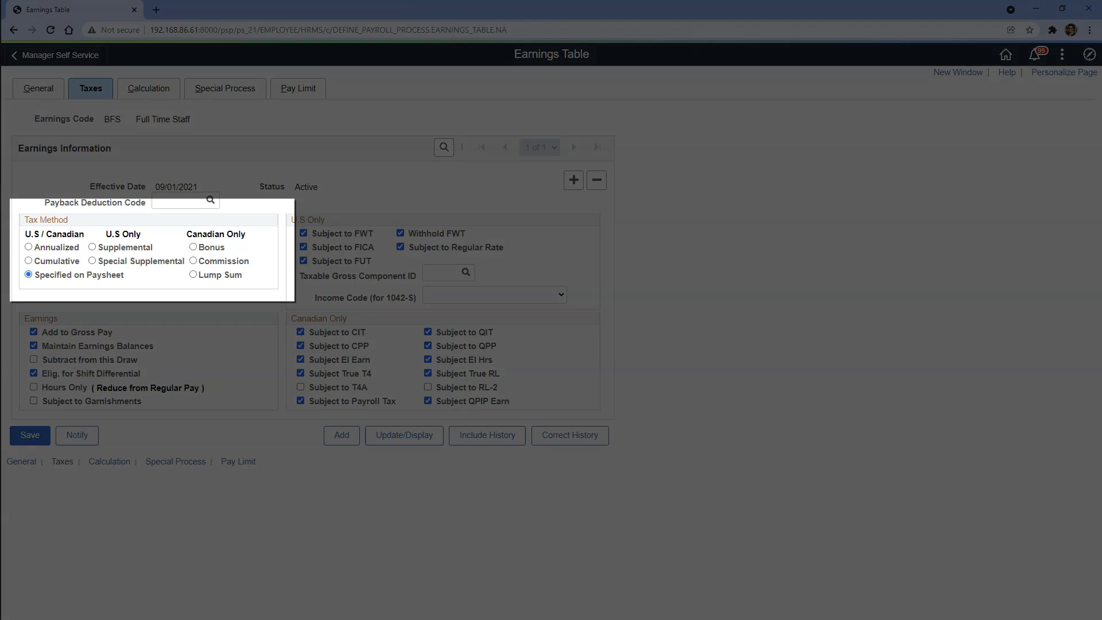
drag(141, 401, 53, 401)
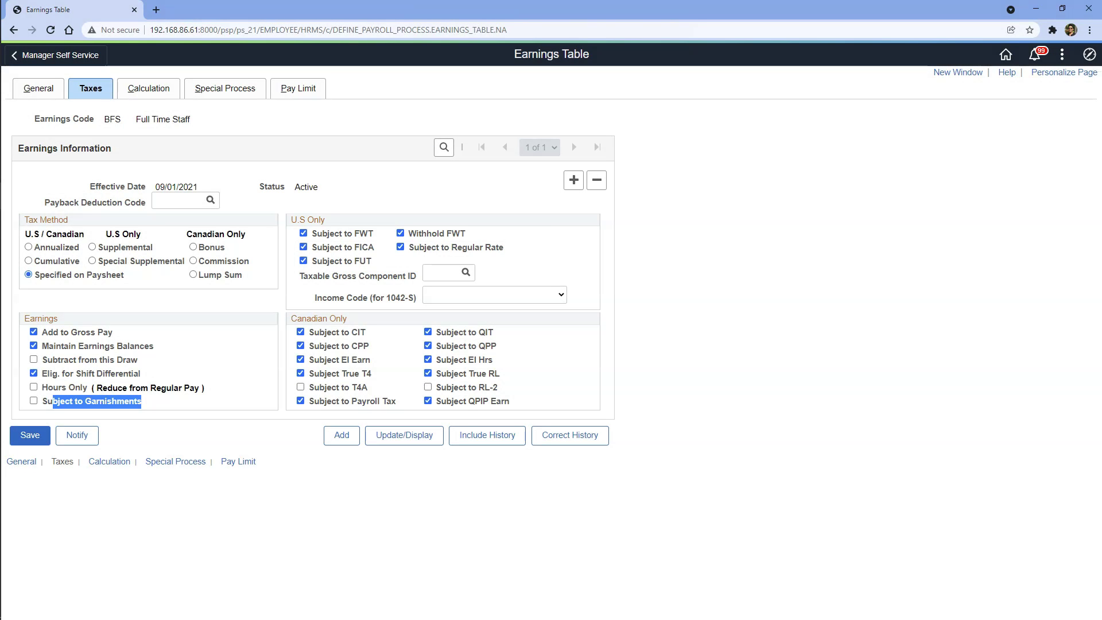
click(149, 88)
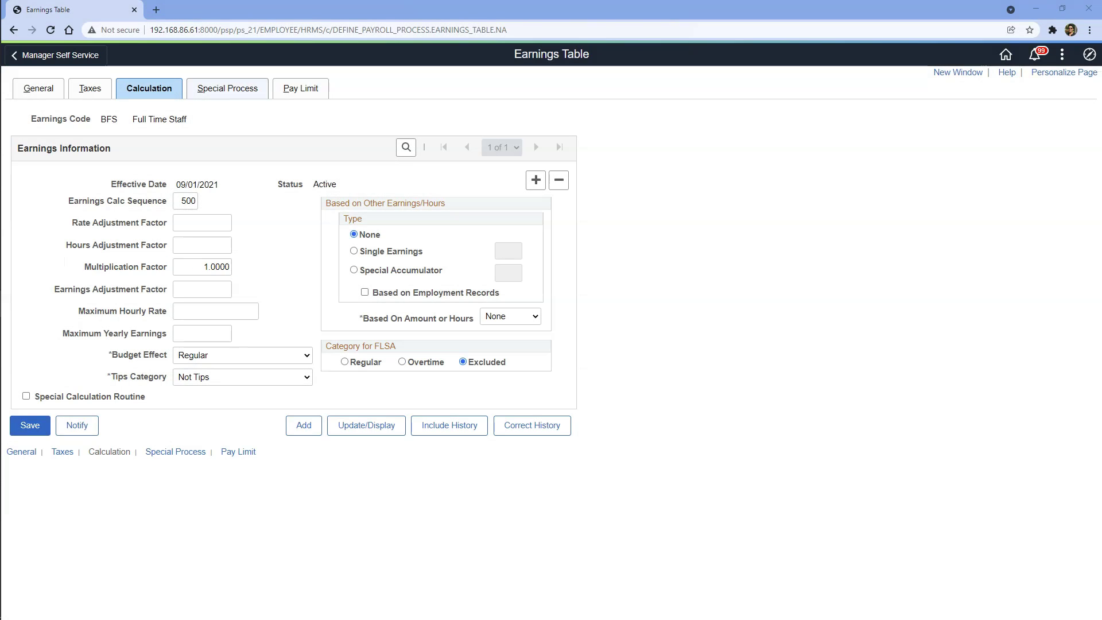
Review the BFS Special Process and Pay Limit settings, then save the earnings code.
click(230, 90)
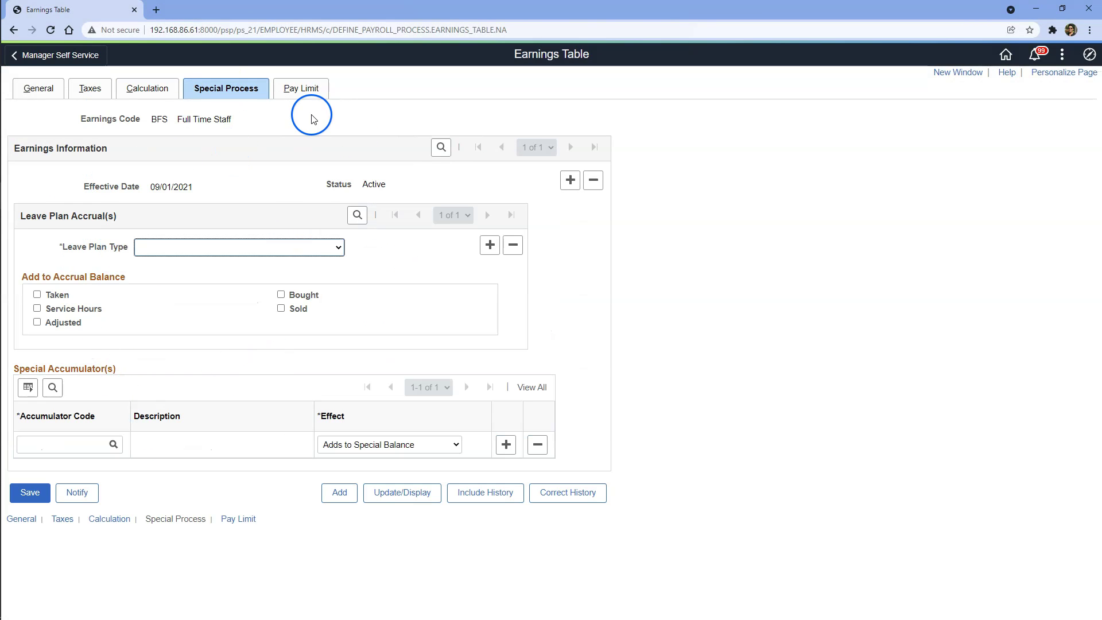
click(309, 88)
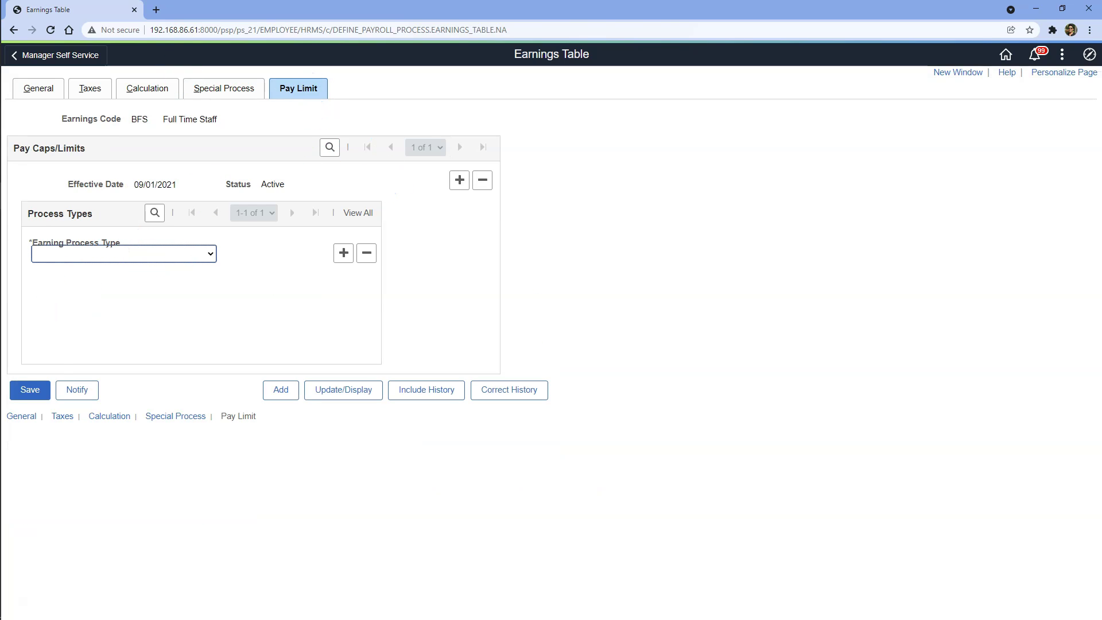
click(30, 390)
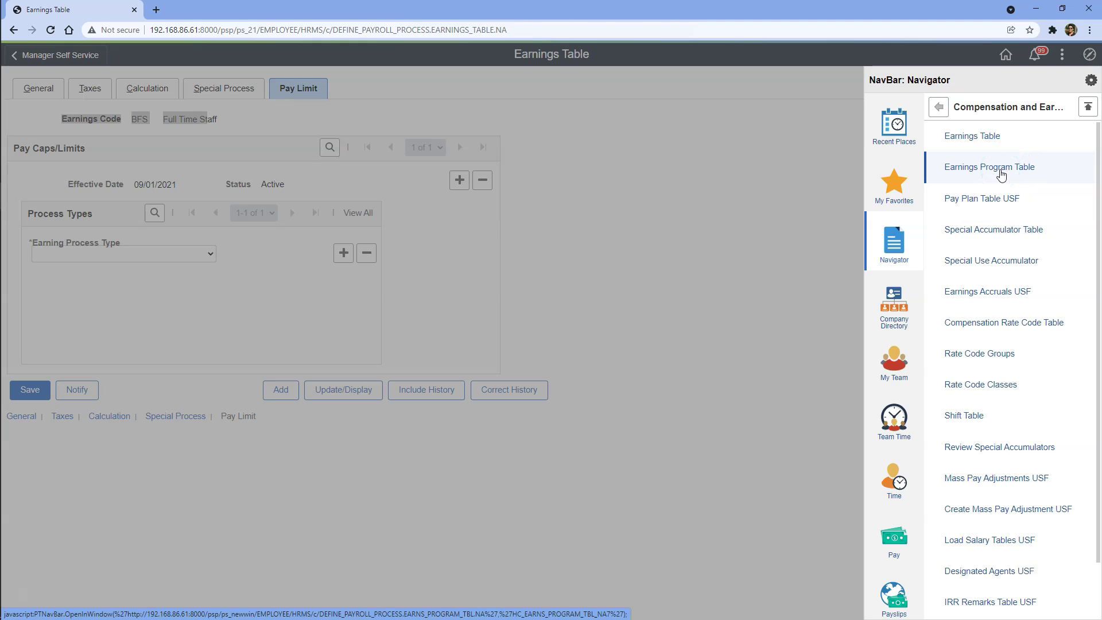
Add a new earnings program with ID BFS on the Earnings Program Table.
click(1001, 172)
click(177, 135)
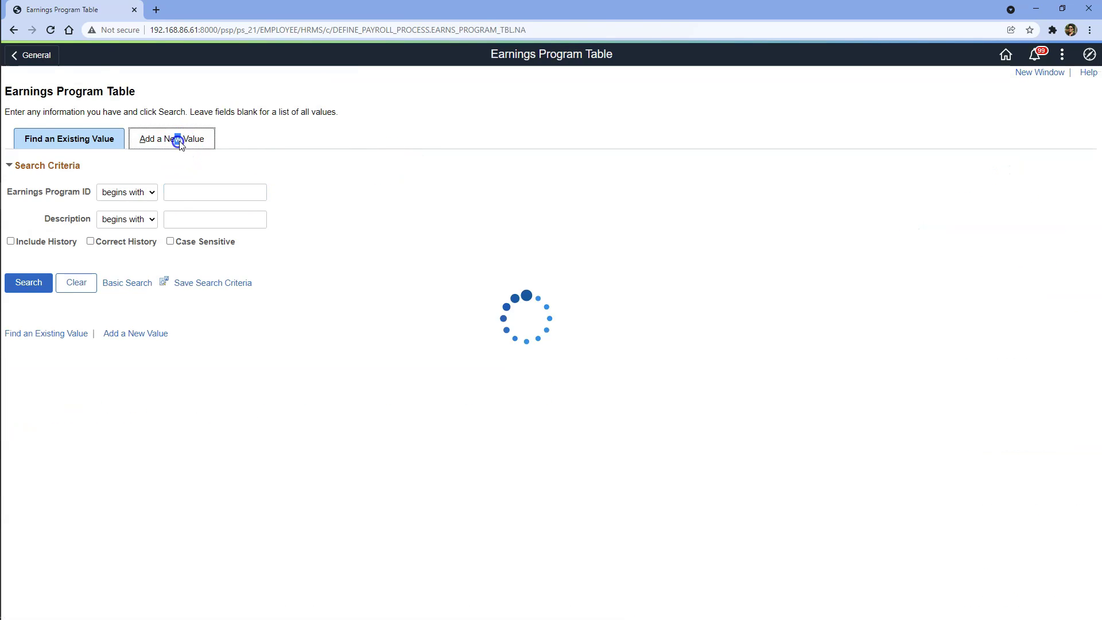
text(B)
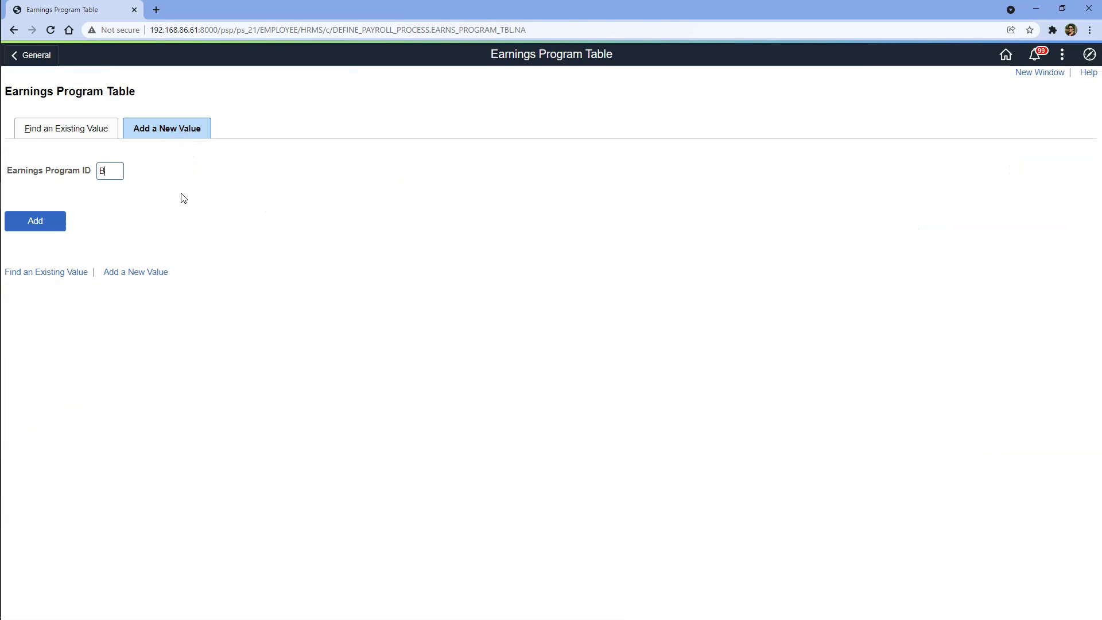
text(FS)
click(52, 223)
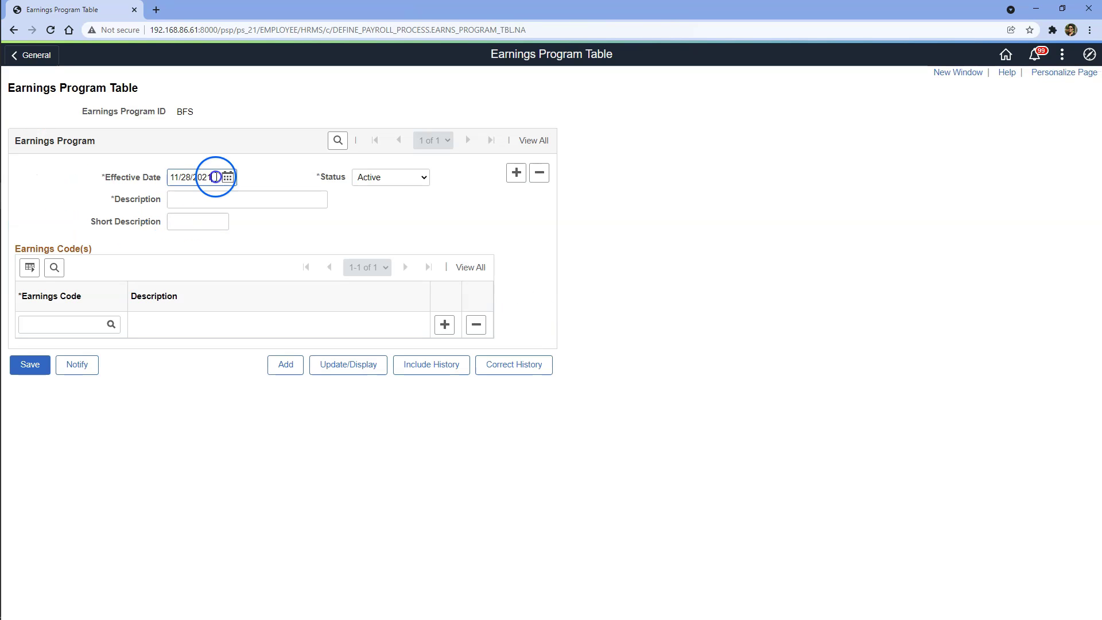
Set effective date 09/01/2021, description 'Bob Full Time Earnings Group' and short description 'Full Time'.
drag(215, 176, 123, 172)
text(09/01/2021)
click(182, 201)
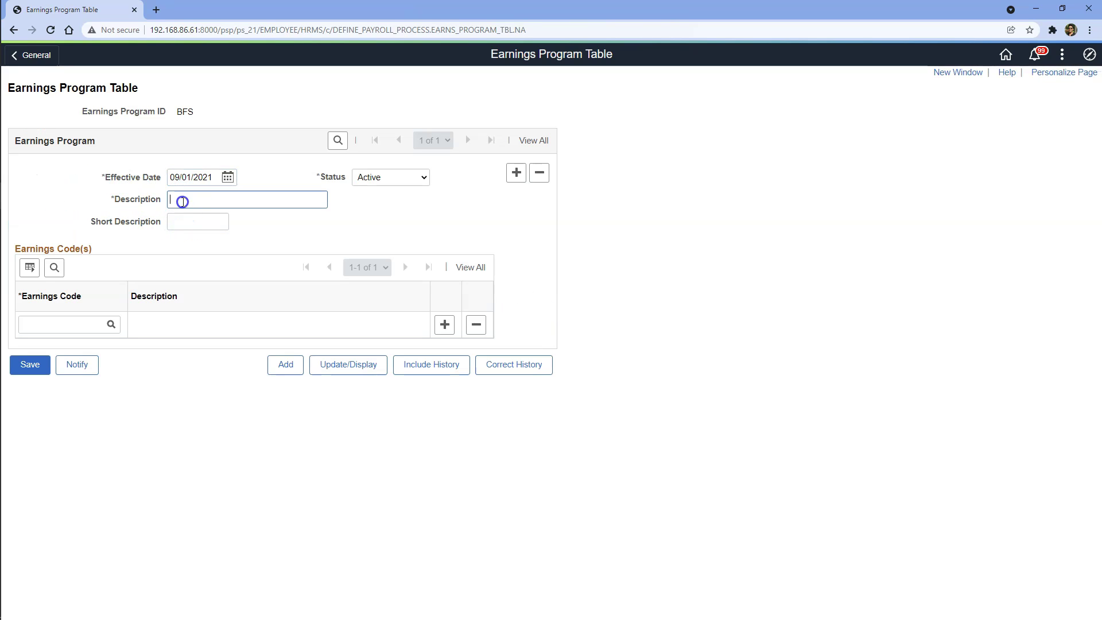
text(B)
key(BackSpace)
text(Bob Full Time Earnings G)
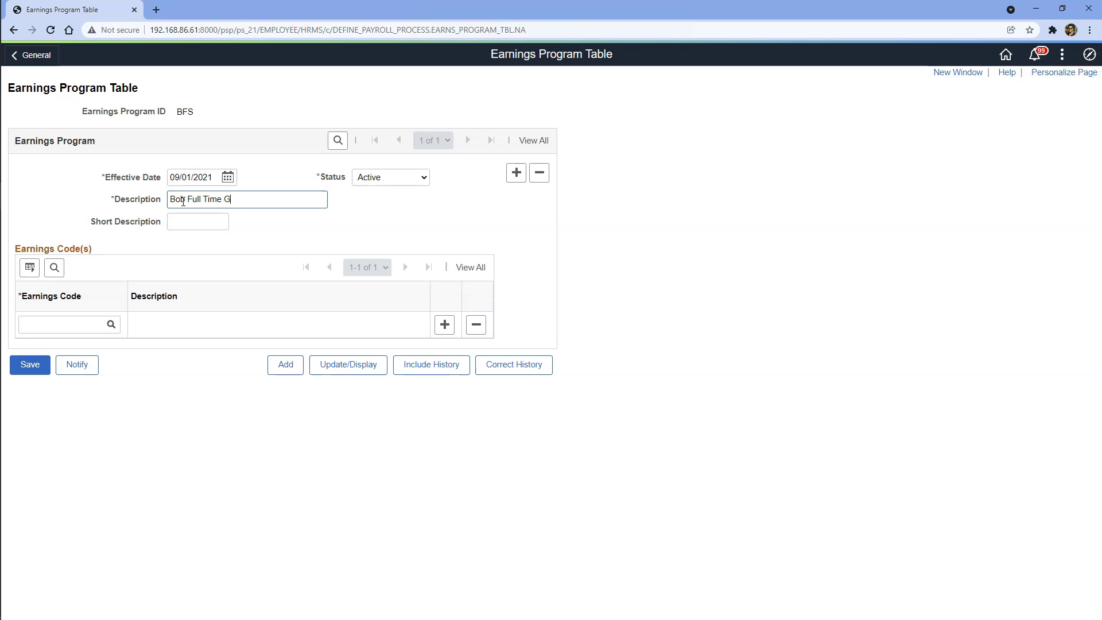
key(BackSpace)
text(Earnings Group)
click(193, 225)
text(Full Time)
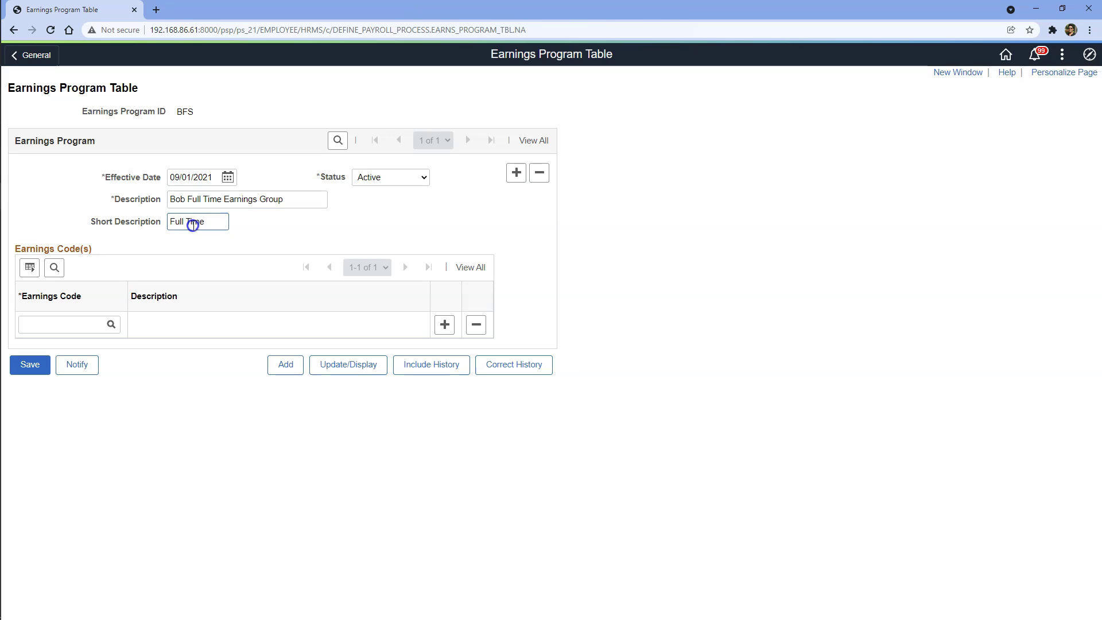
click(82, 322)
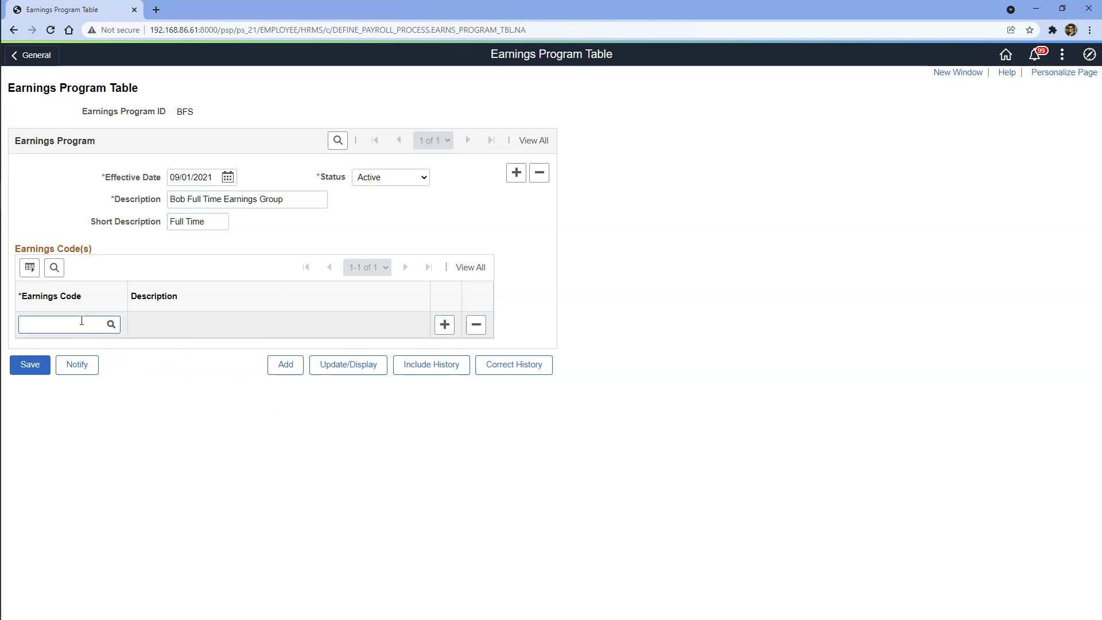
Enter earnings codes REG and BFS in the first two program rows.
text(REG)
key(Tab)
click(444, 325)
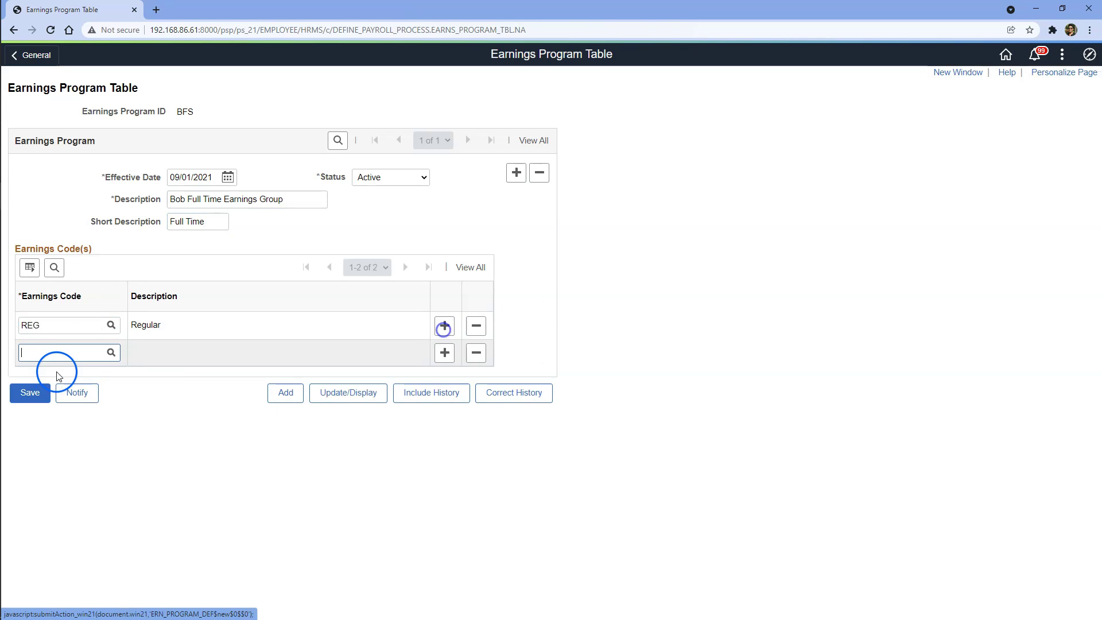
click(67, 350)
text(BFS)
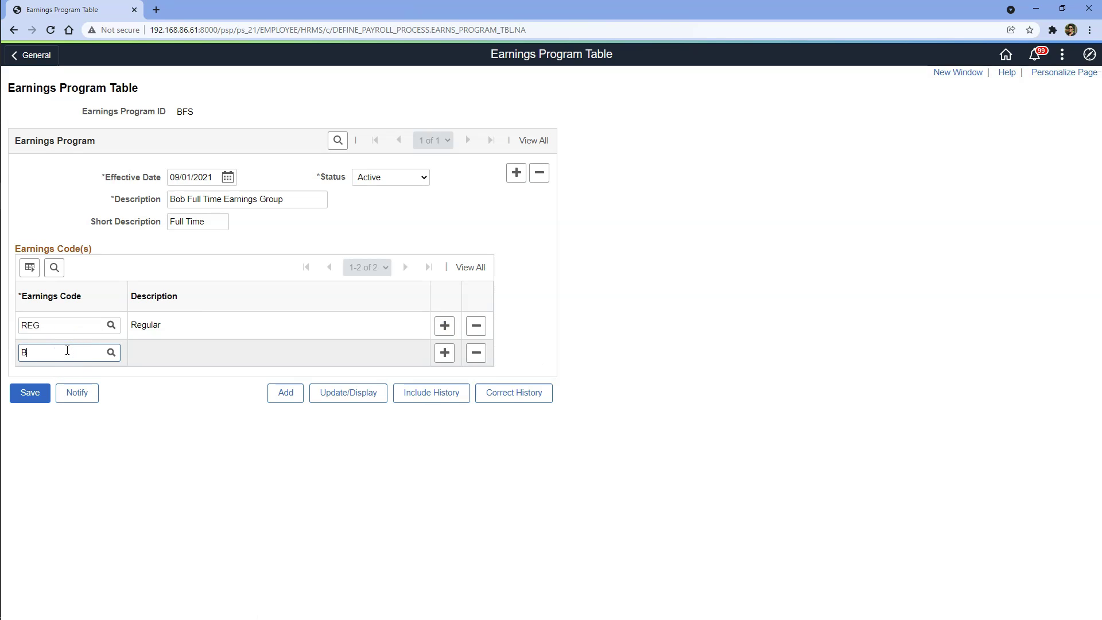
key(Tab)
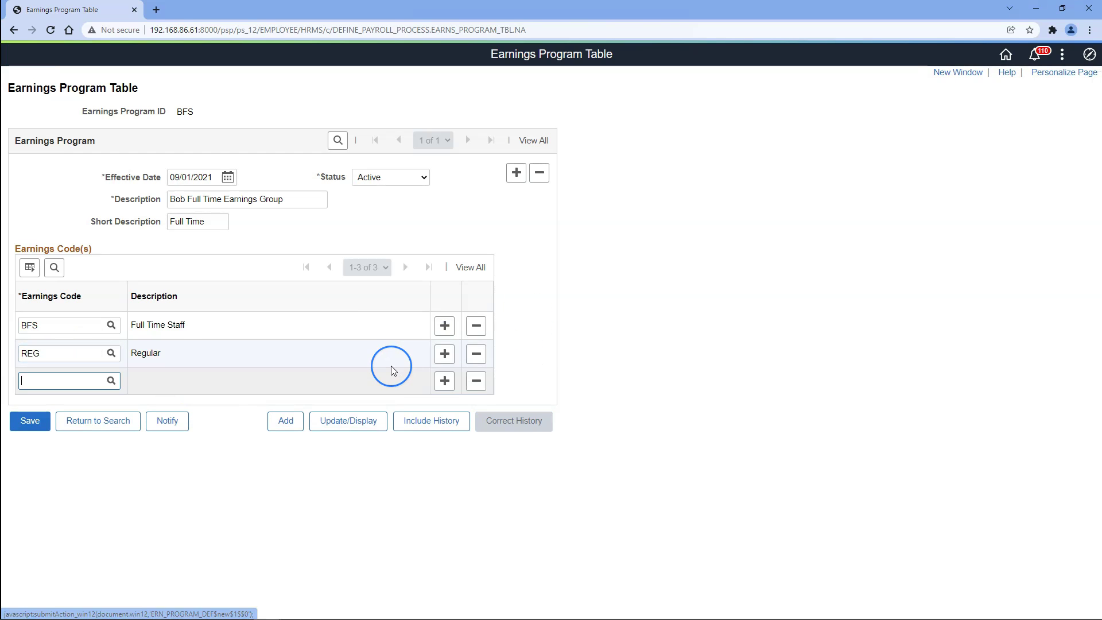
Add HOL and OTP as the third and fourth earnings codes and save the program.
text(HOL)
key(Tab)
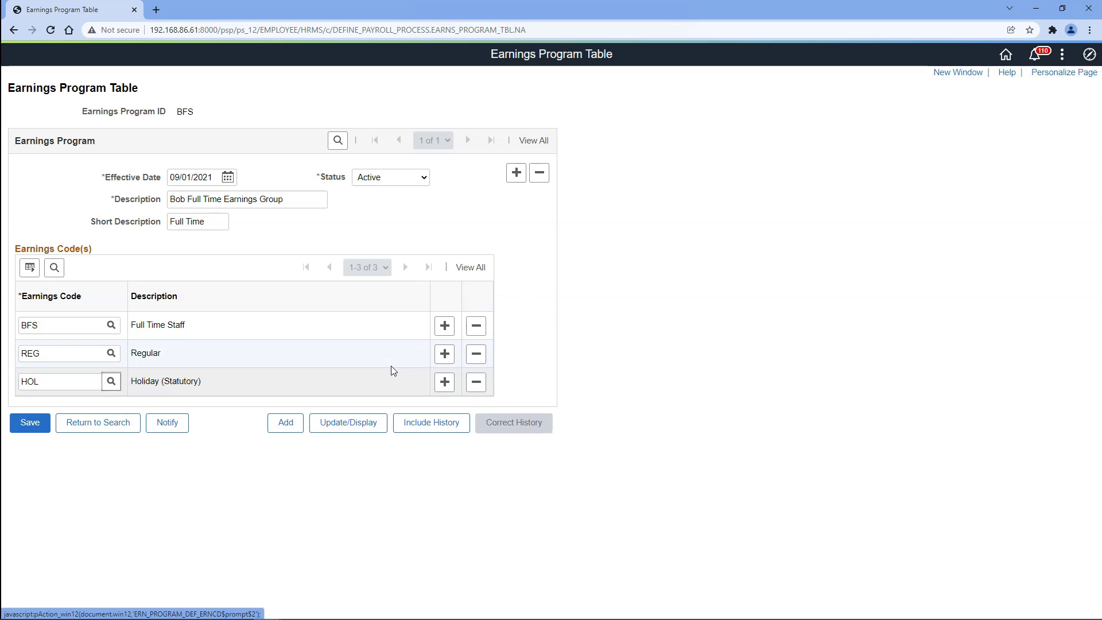
click(443, 379)
click(95, 403)
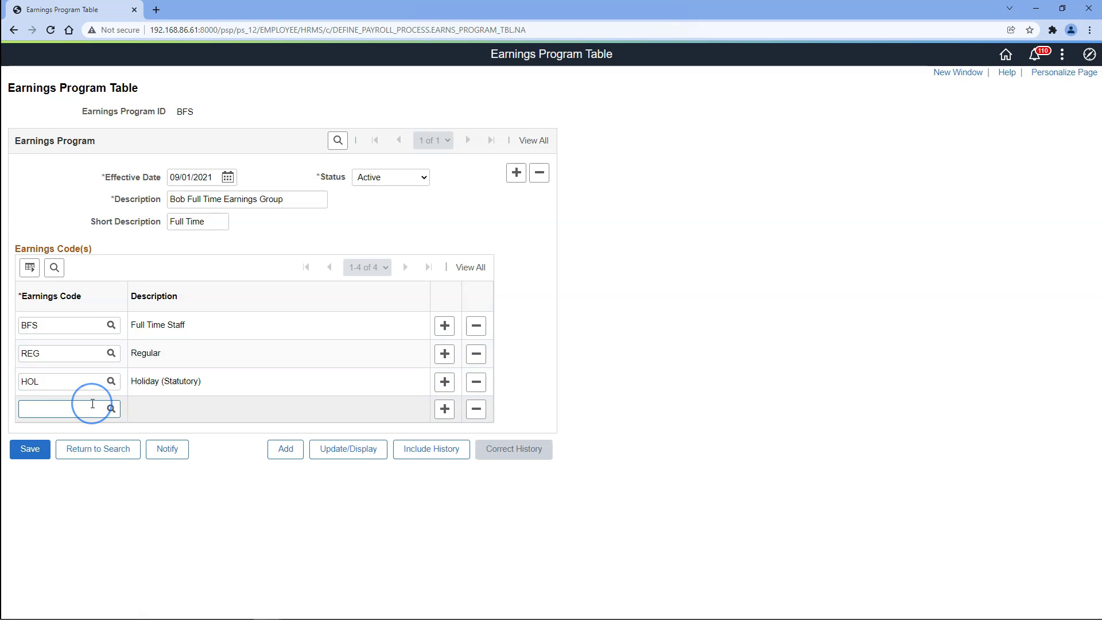
text(OTP)
key(Tab)
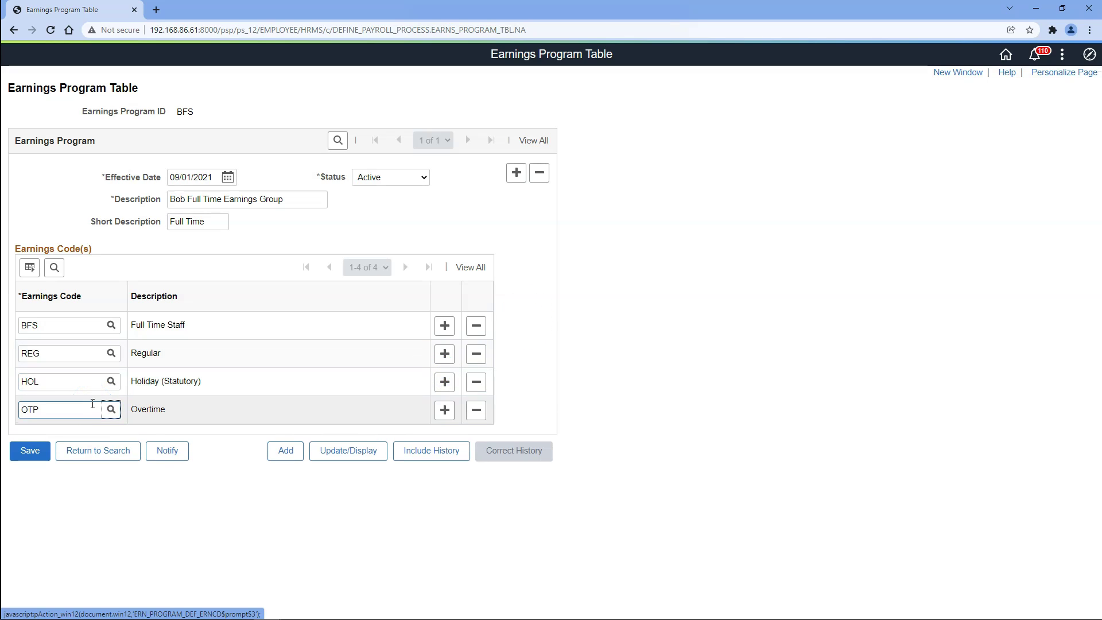
click(29, 455)
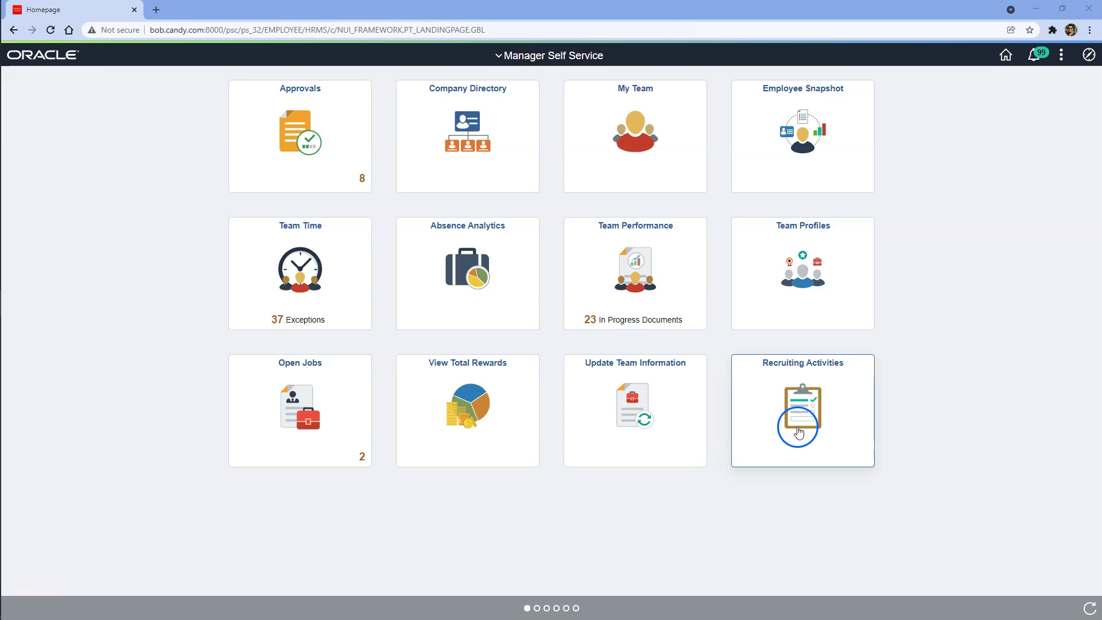
Navigate through Set Up HCM > Product Related > Payroll for North America > Compensation and Earnings.
click(1089, 55)
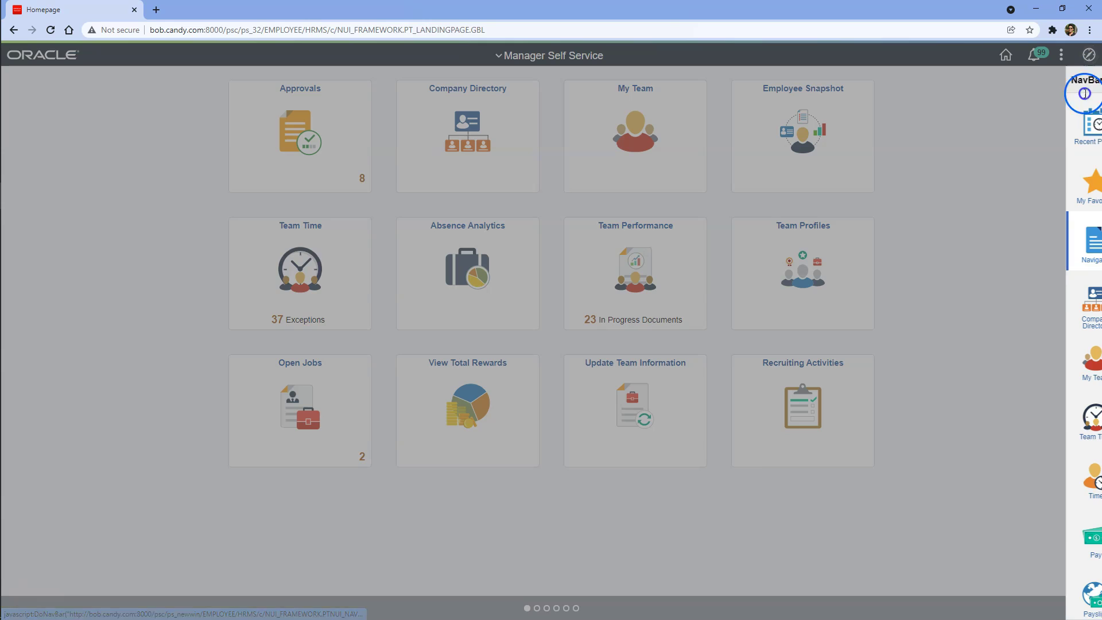
click(974, 356)
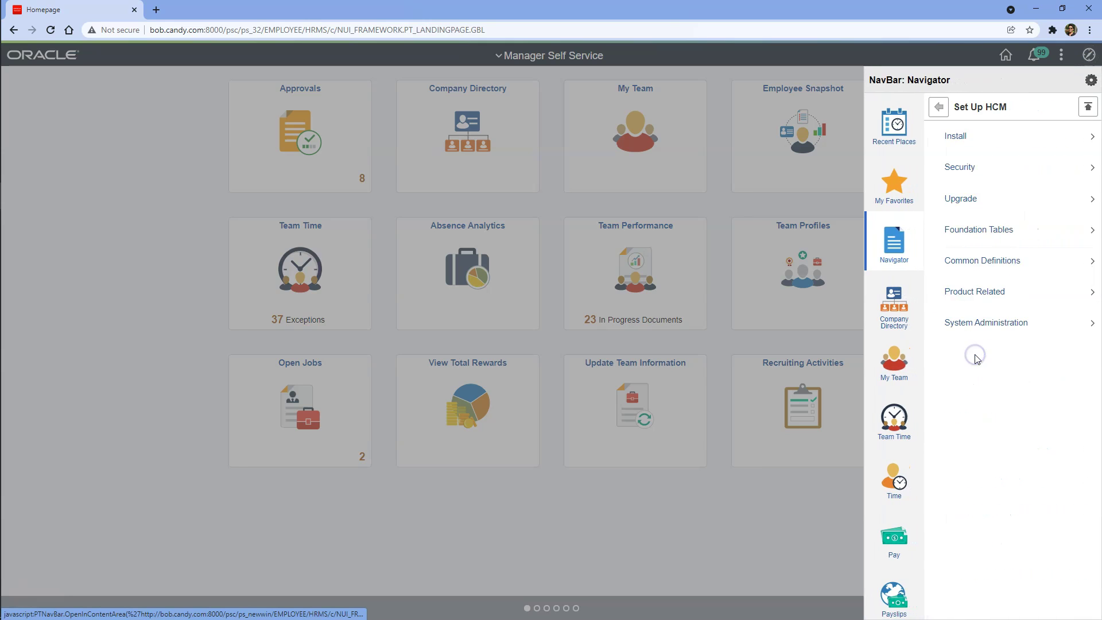
click(978, 293)
click(1004, 415)
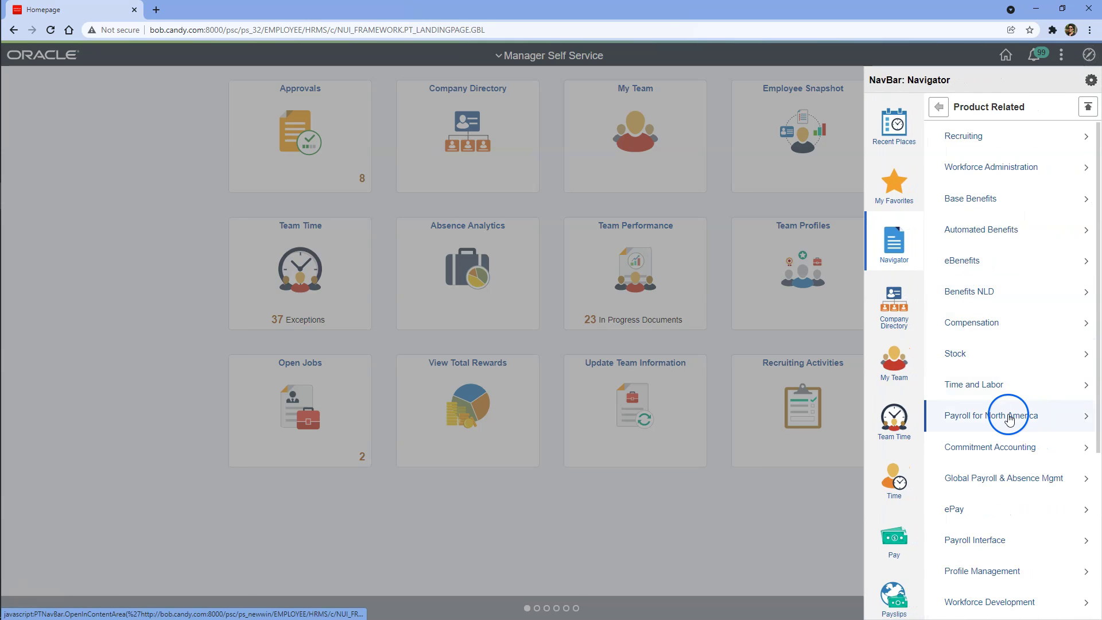
click(976, 181)
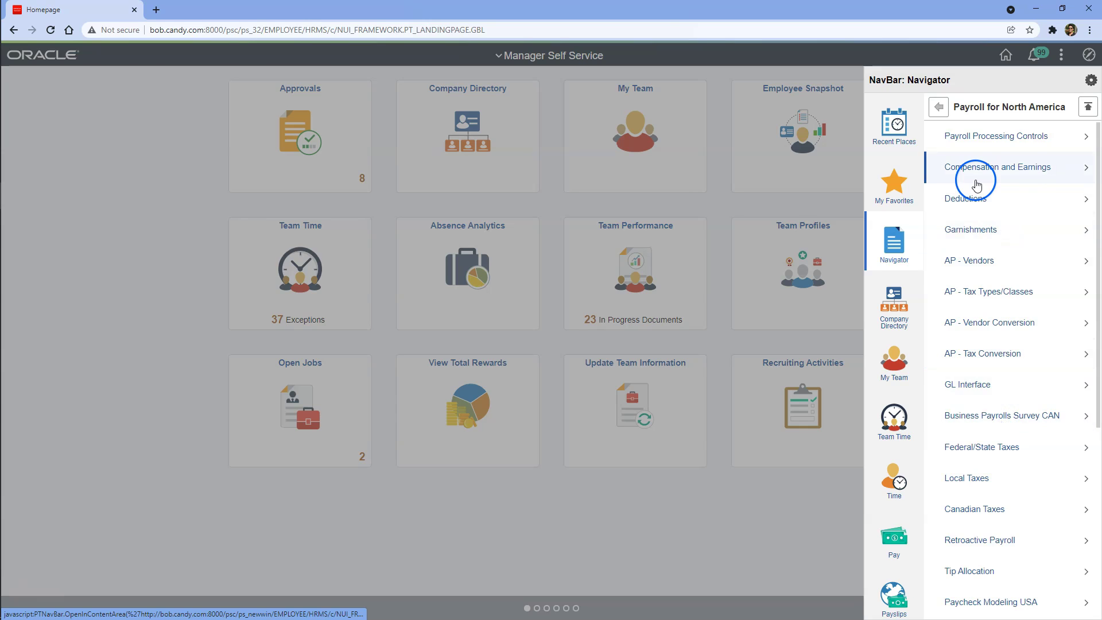
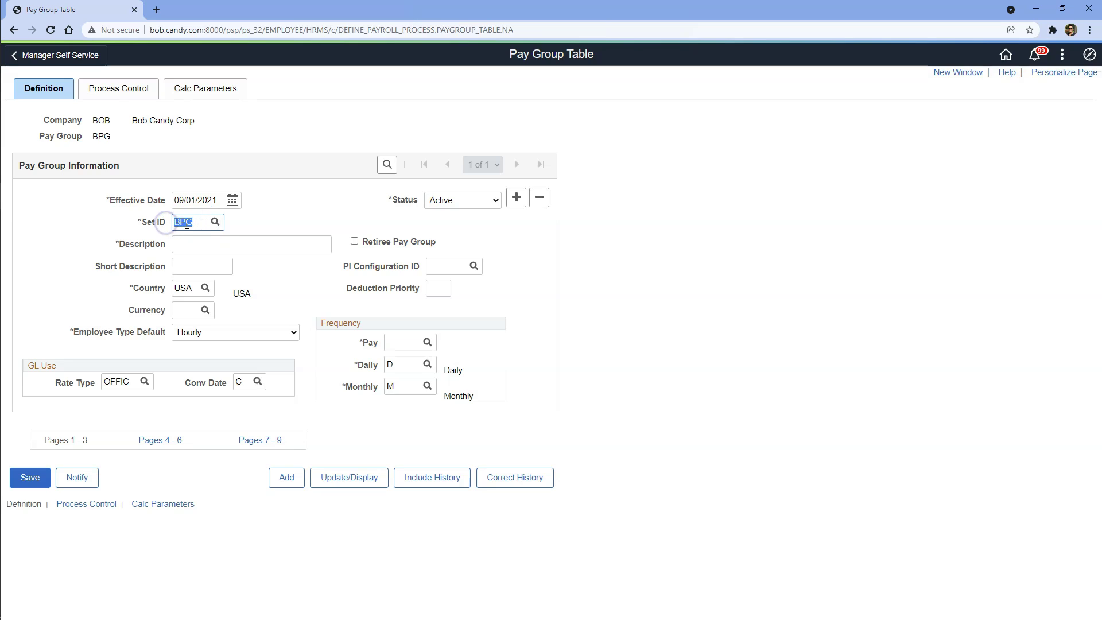
In a second window, browse to Set Up HCM > Product Related > Payroll for North America > Compensation and Earnings.
click(956, 73)
click(528, 241)
click(393, 466)
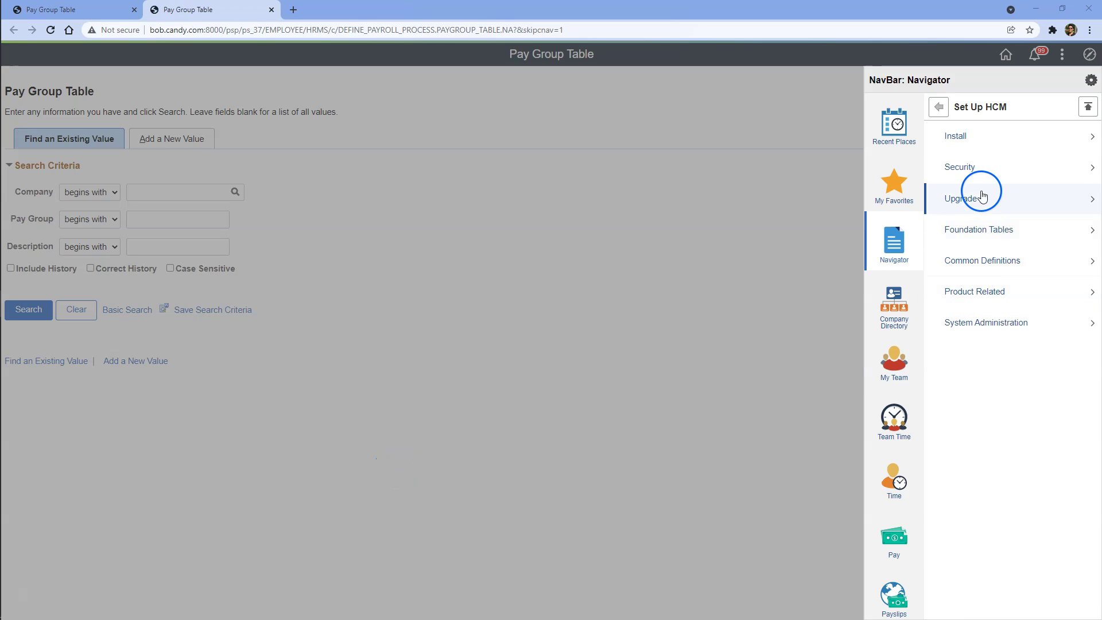
click(976, 293)
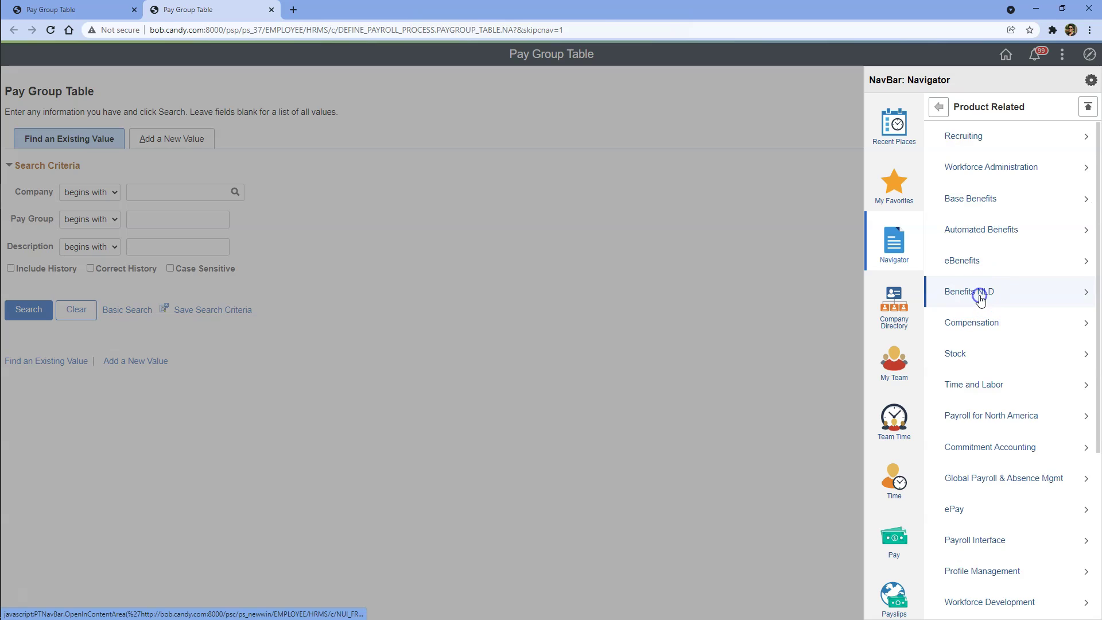
click(979, 417)
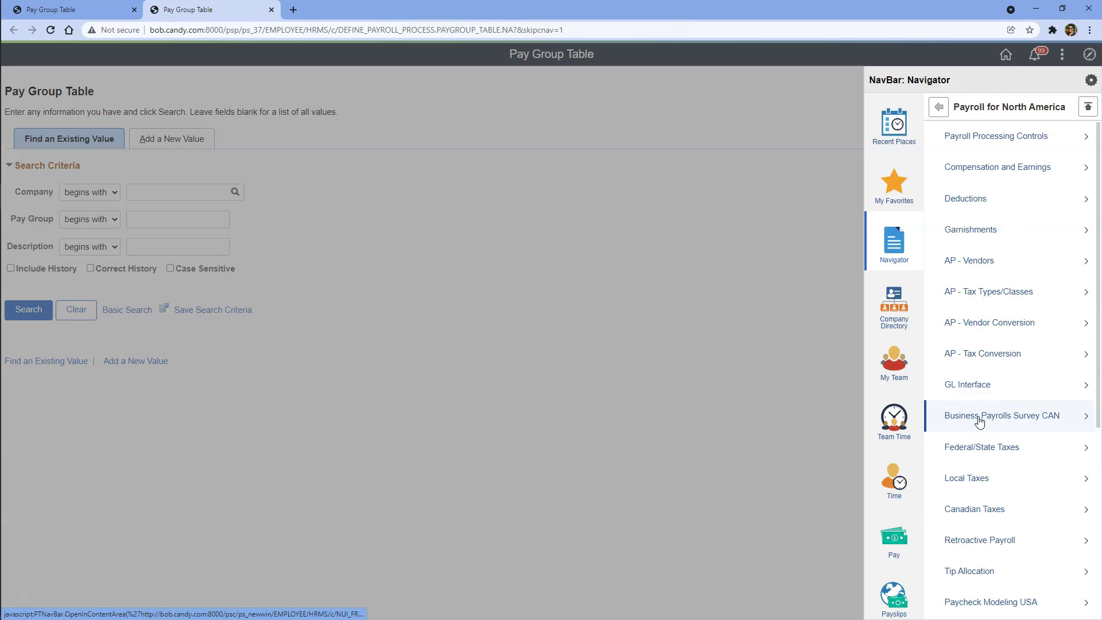
click(1004, 174)
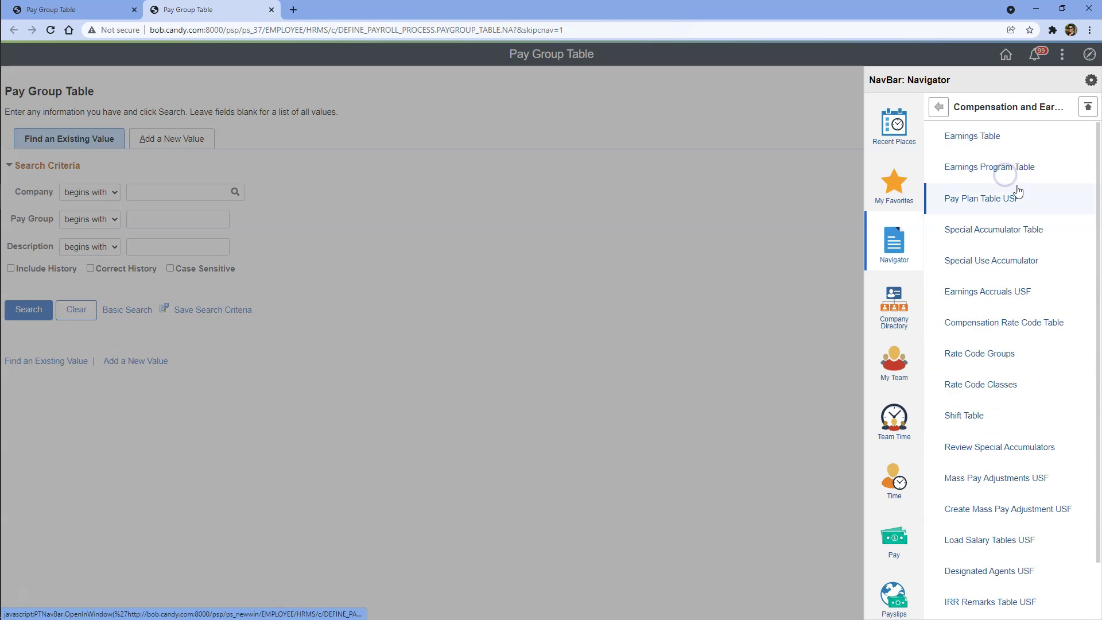
Look up the four SHARE shifts in the Shift Table, then return to the Pay Group tab.
click(970, 417)
click(400, 229)
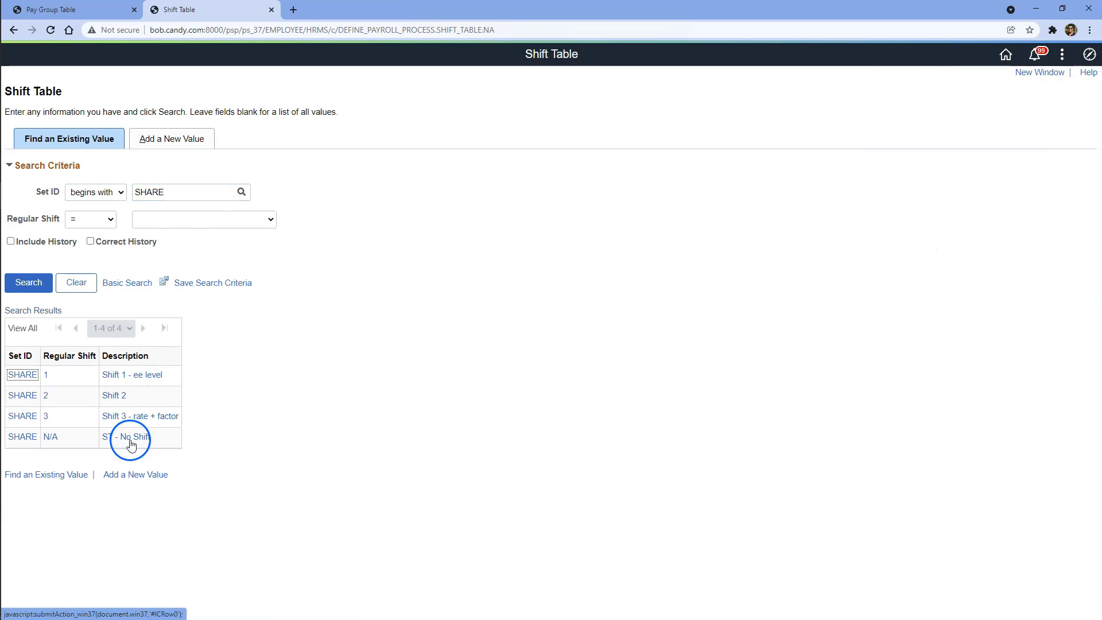
click(71, 441)
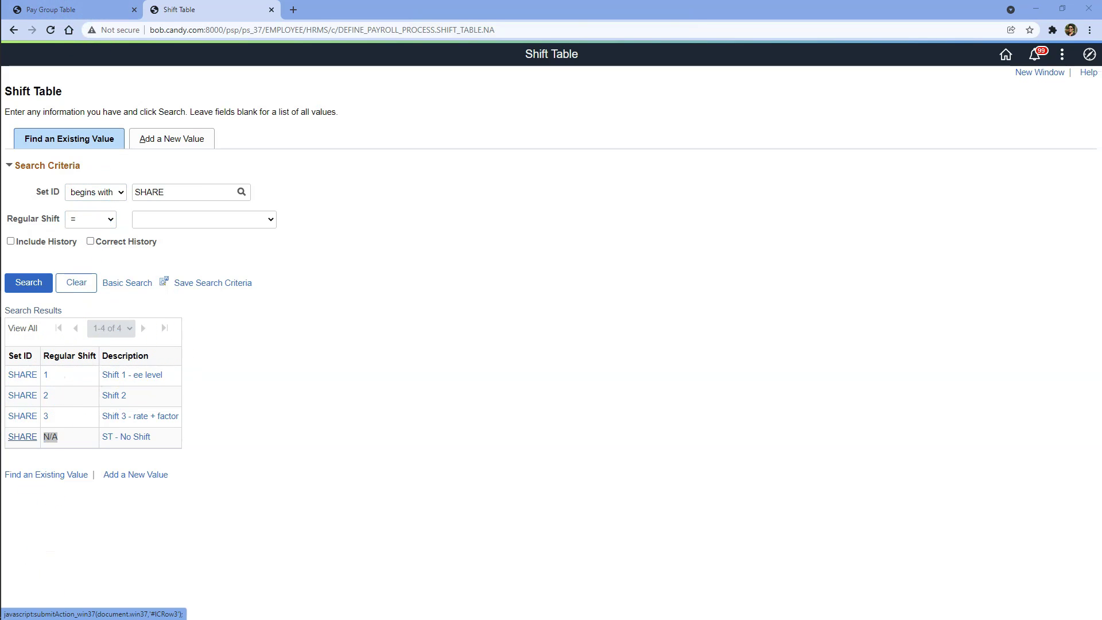
key(ctrl+Page_Up)
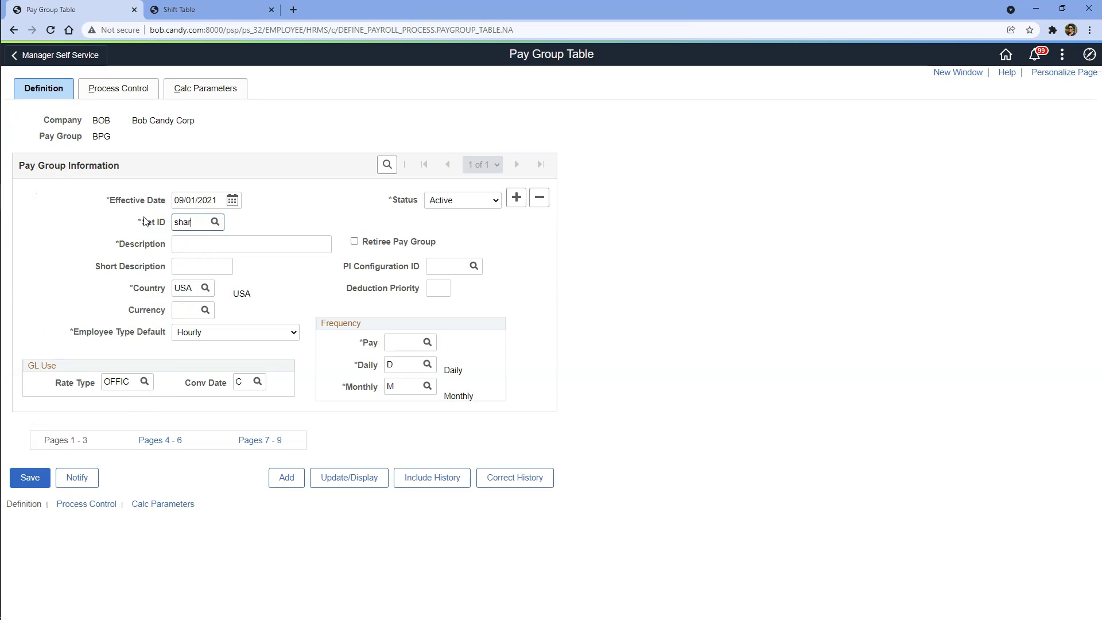
Set BPG's Set ID to SHARE and its description to 'Bob Full Time Employees'.
text(SHARE)
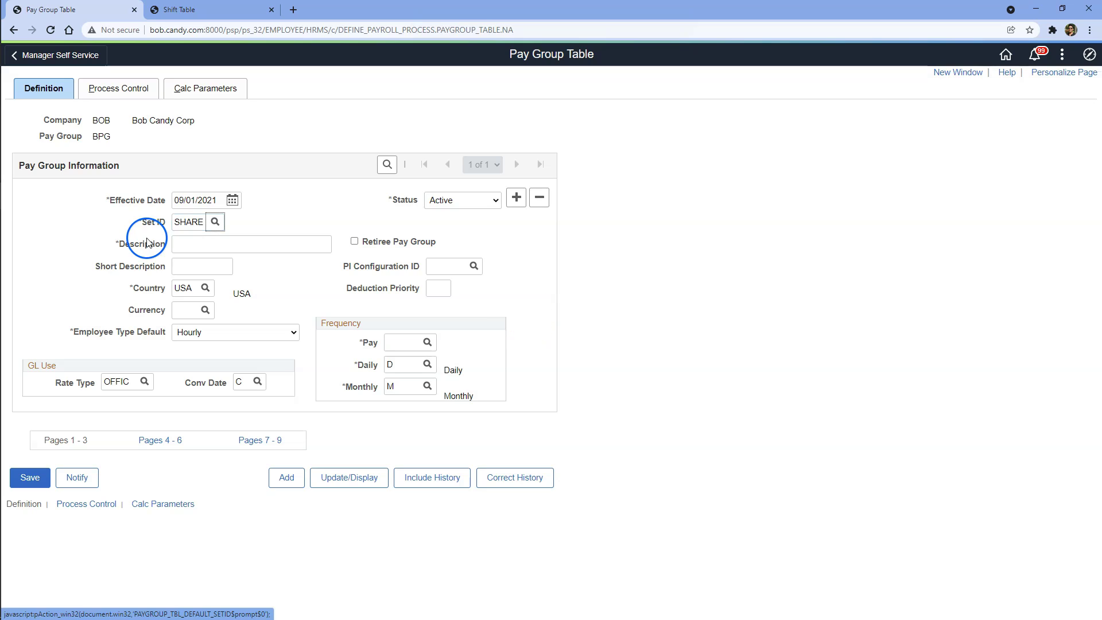
click(190, 242)
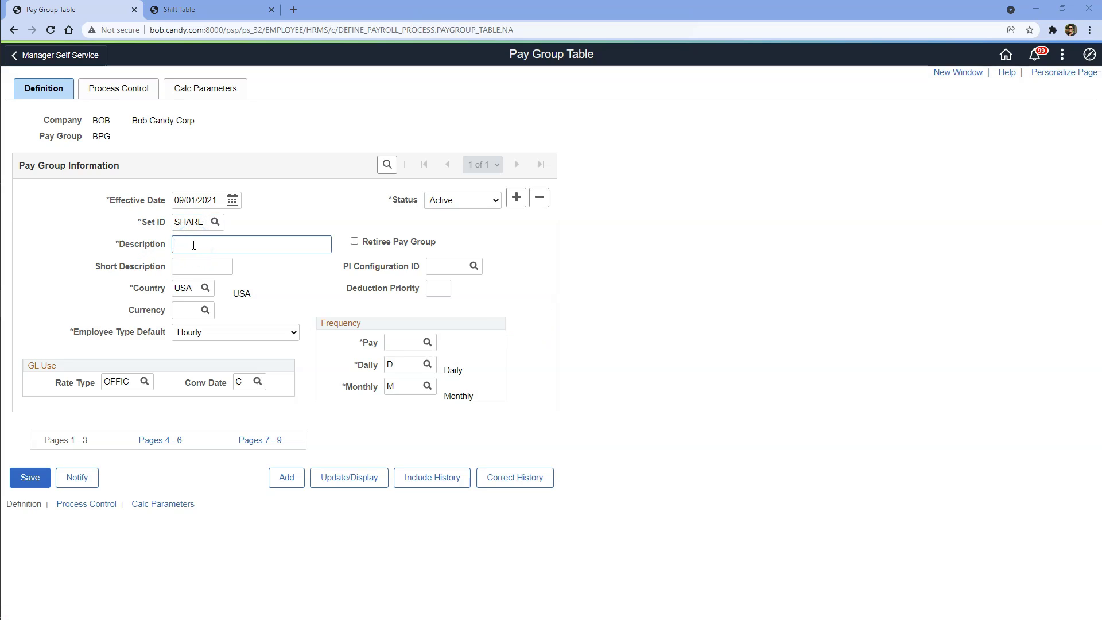
click(190, 240)
text(b Full Time Employees)
Set short description Full Time, currency USD and monthly (M) pay frequency.
click(204, 264)
click(179, 309)
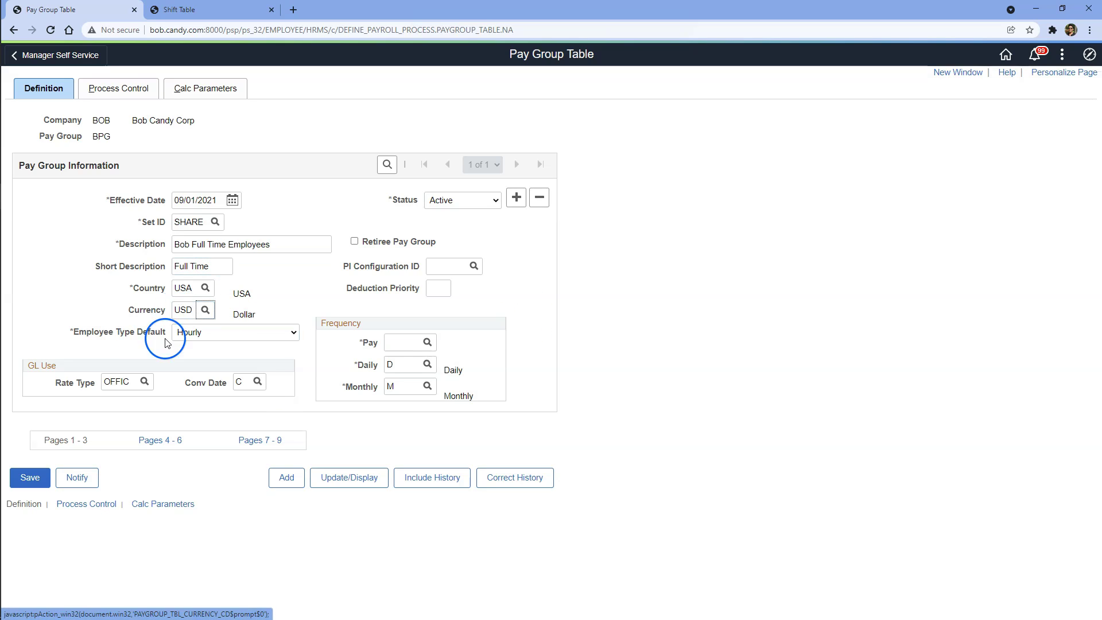
click(405, 345)
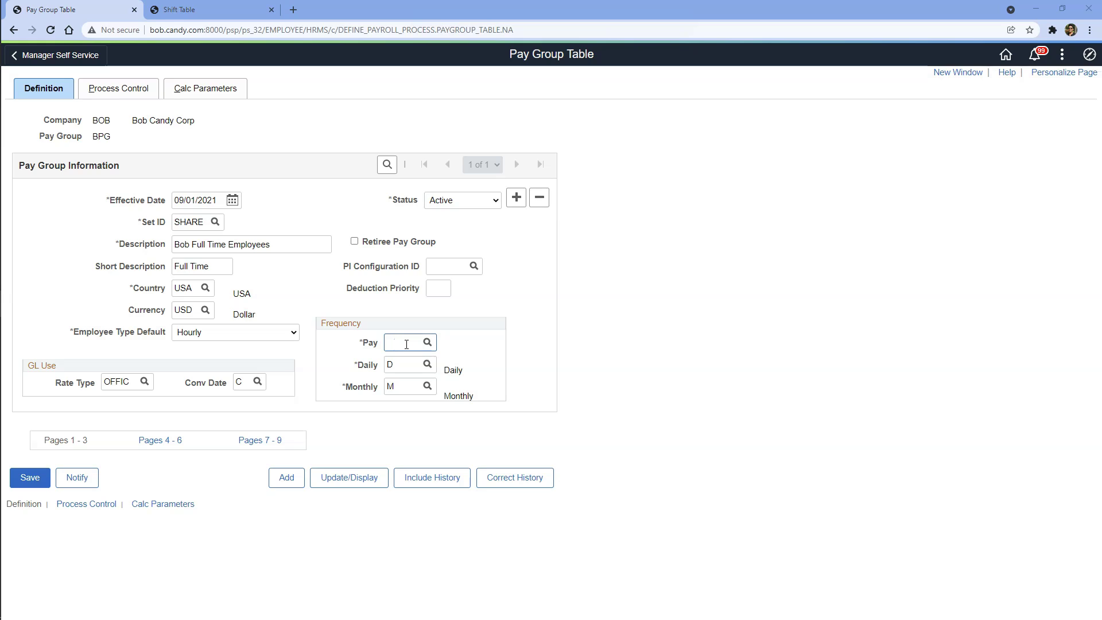
click(406, 343)
text(M)
key(Tab)
Adjust entries lower on the Definition page, then move on to Process Control.
click(370, 342)
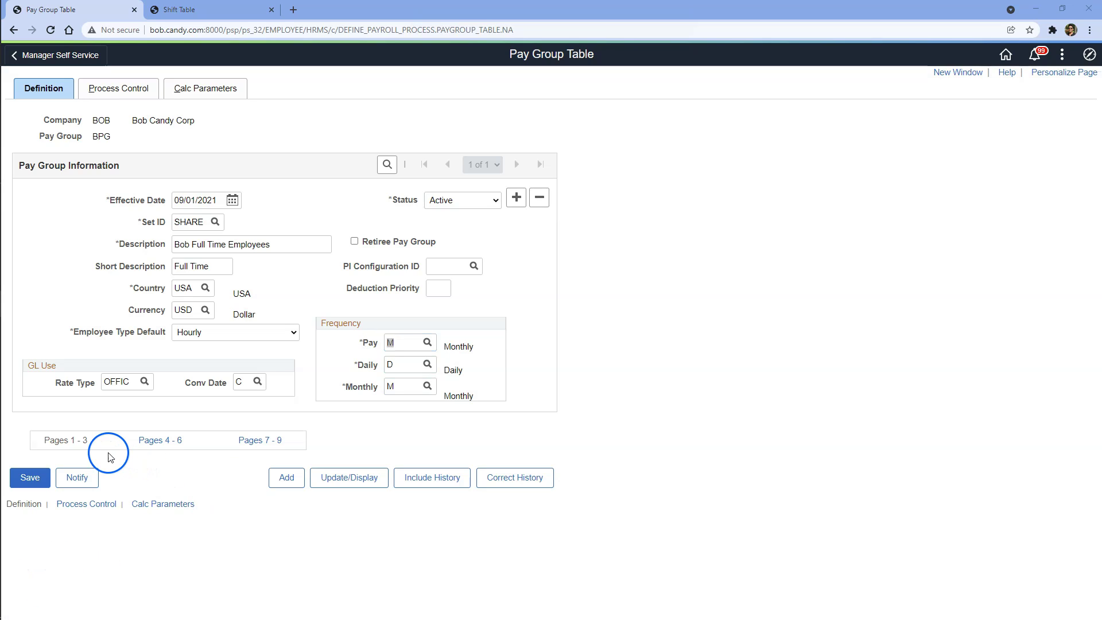
drag(105, 444, 34, 440)
drag(283, 440, 153, 440)
click(86, 436)
click(292, 444)
triple_click(233, 440)
click(238, 467)
drag(86, 440, 48, 439)
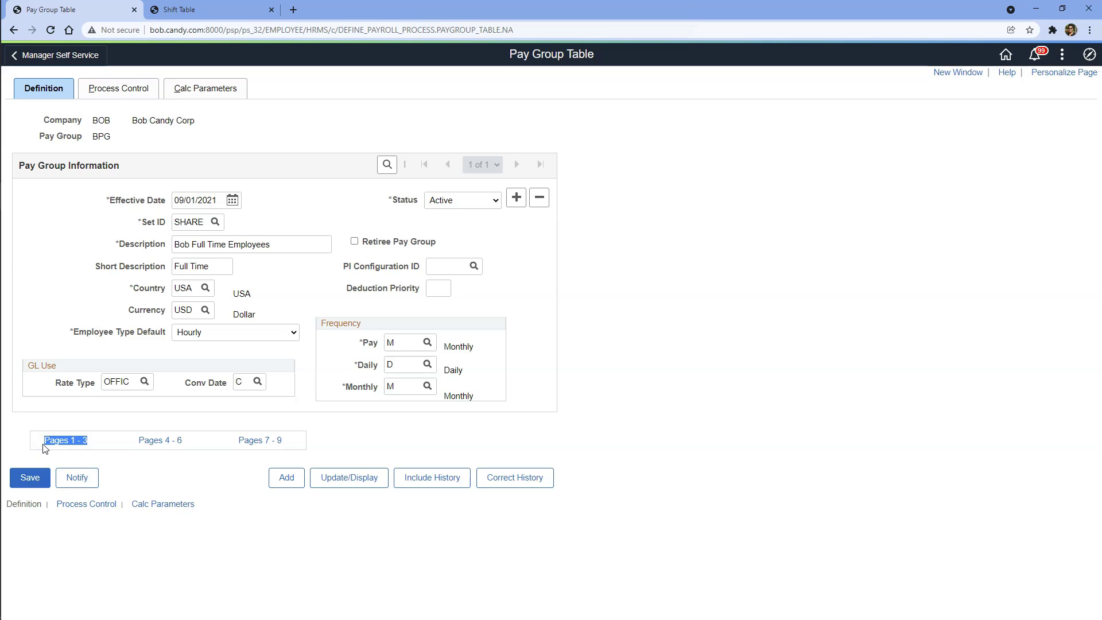
click(116, 88)
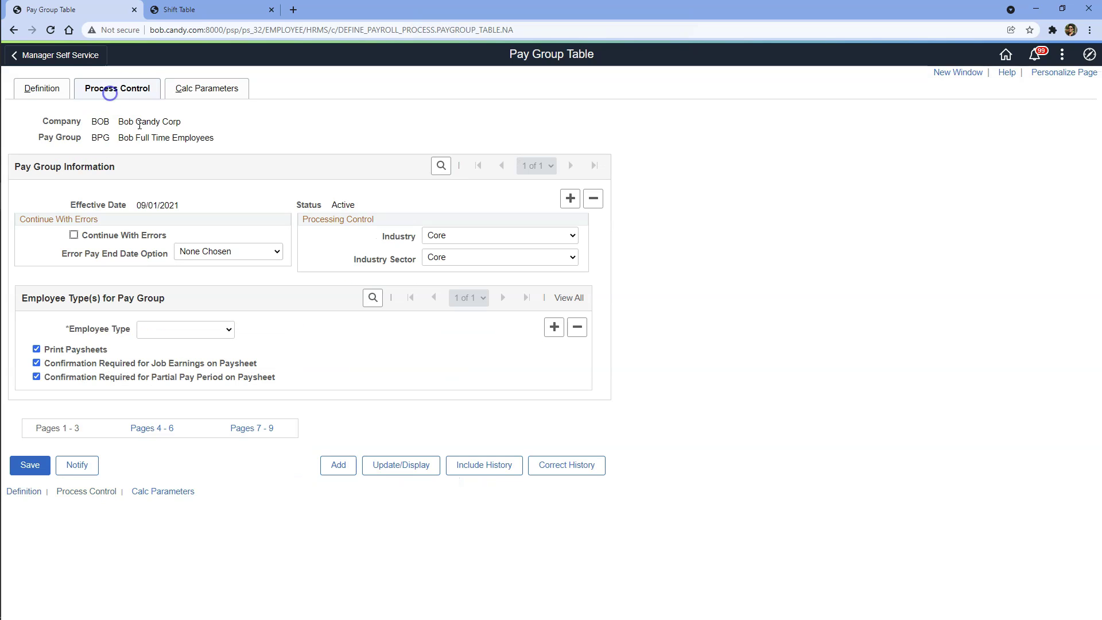
Enable Continue With Errors and set BPG's employee type to Salaried.
click(74, 235)
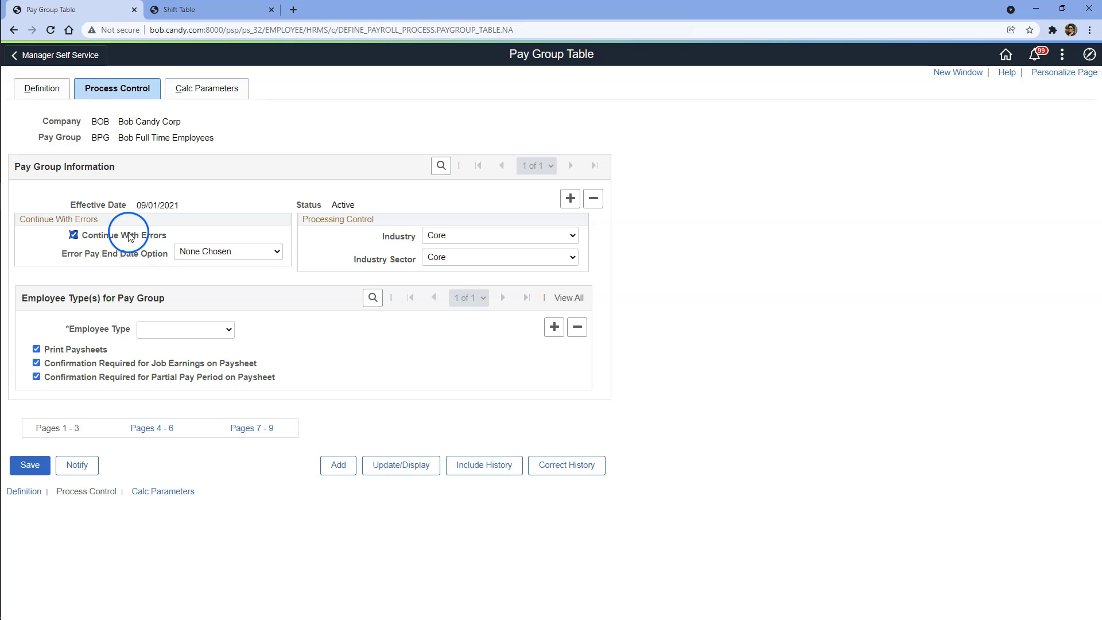
drag(178, 239, 101, 238)
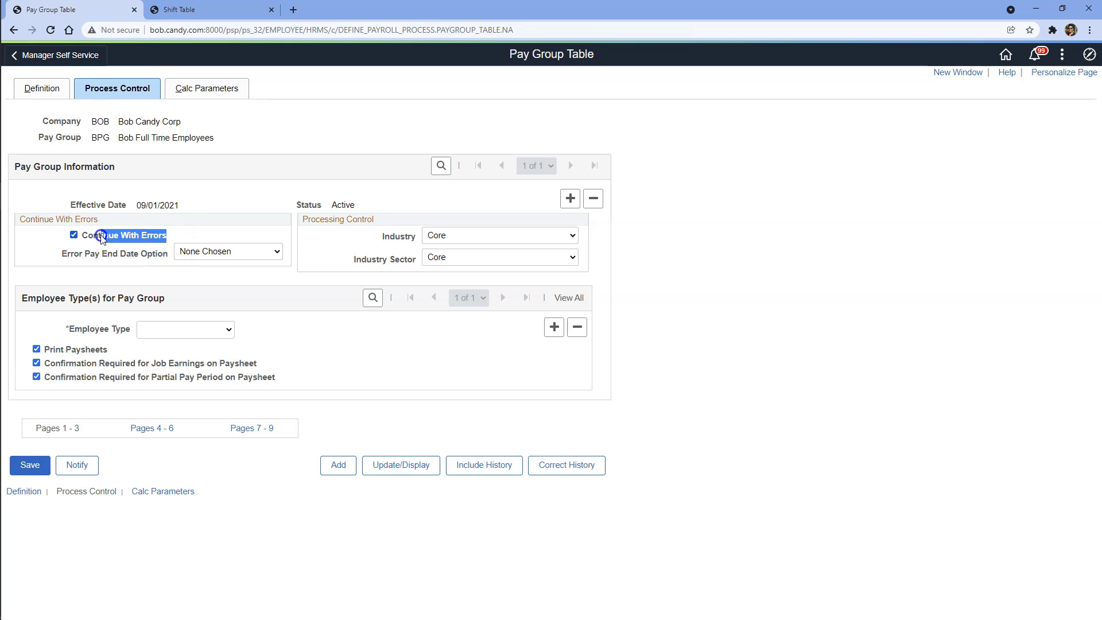
click(118, 261)
click(150, 331)
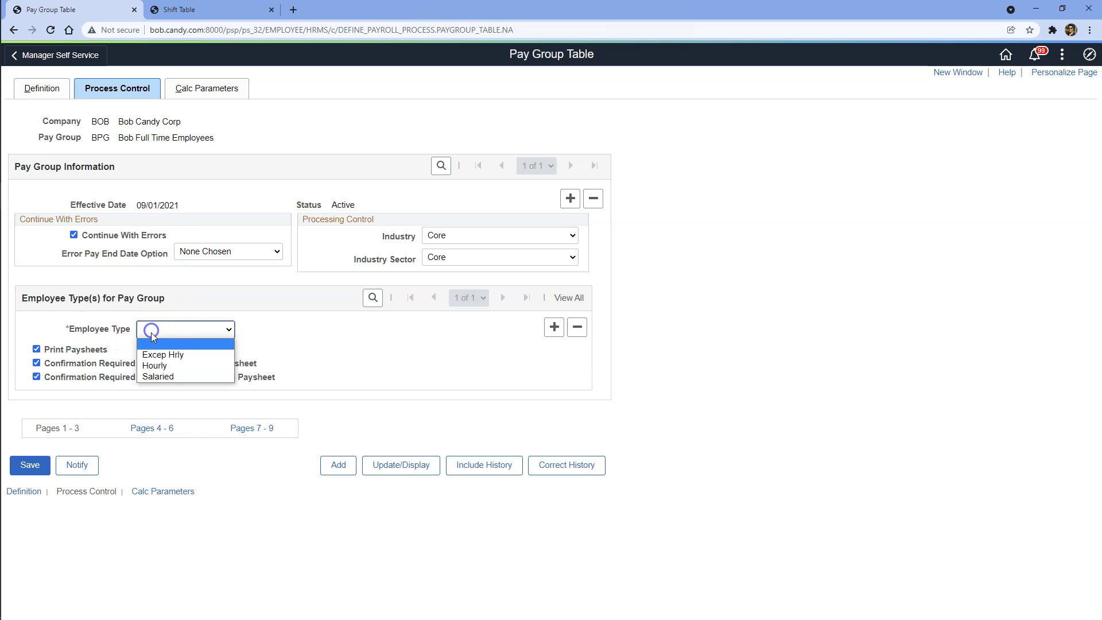
click(166, 377)
click(205, 90)
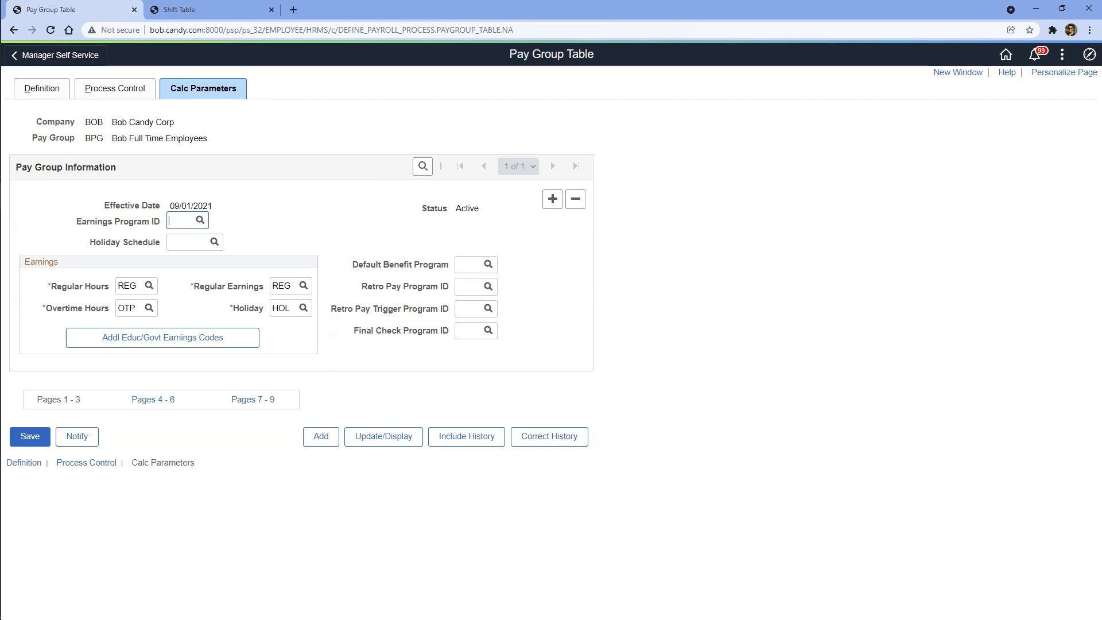
Set earnings program BFS and holiday schedule KUHS01 on Calc Parameters.
text(BFS)
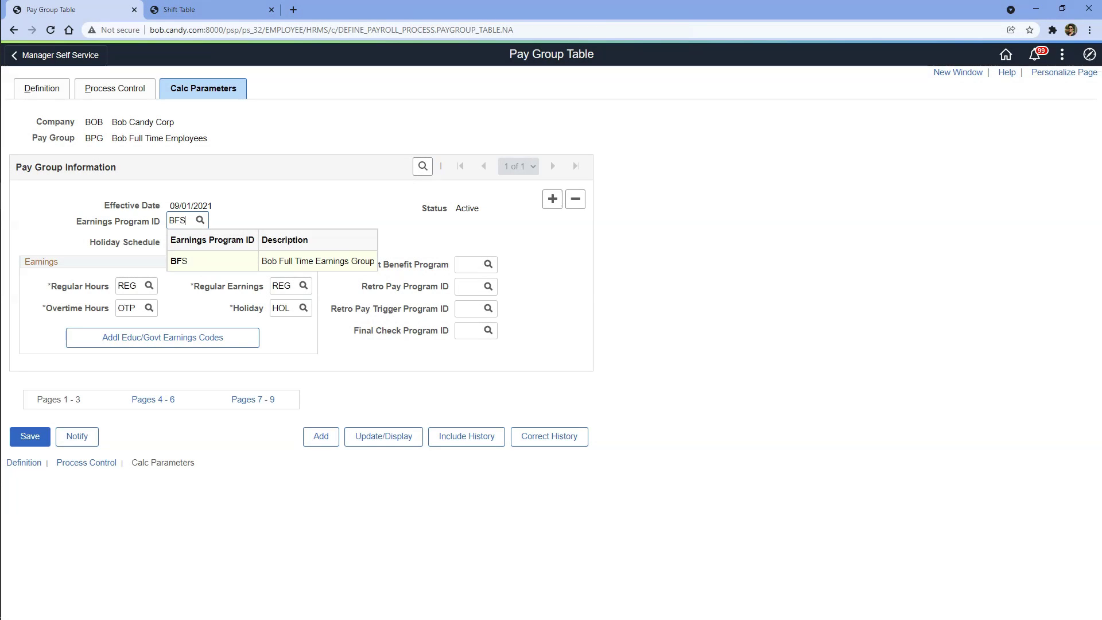
key(Tab)
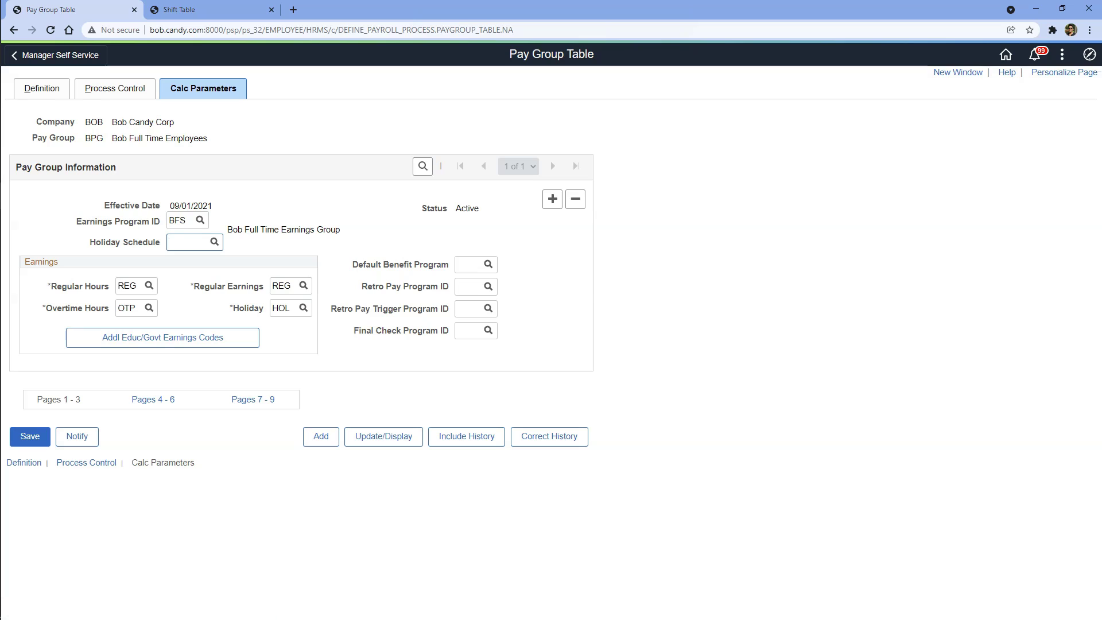
text(KU)
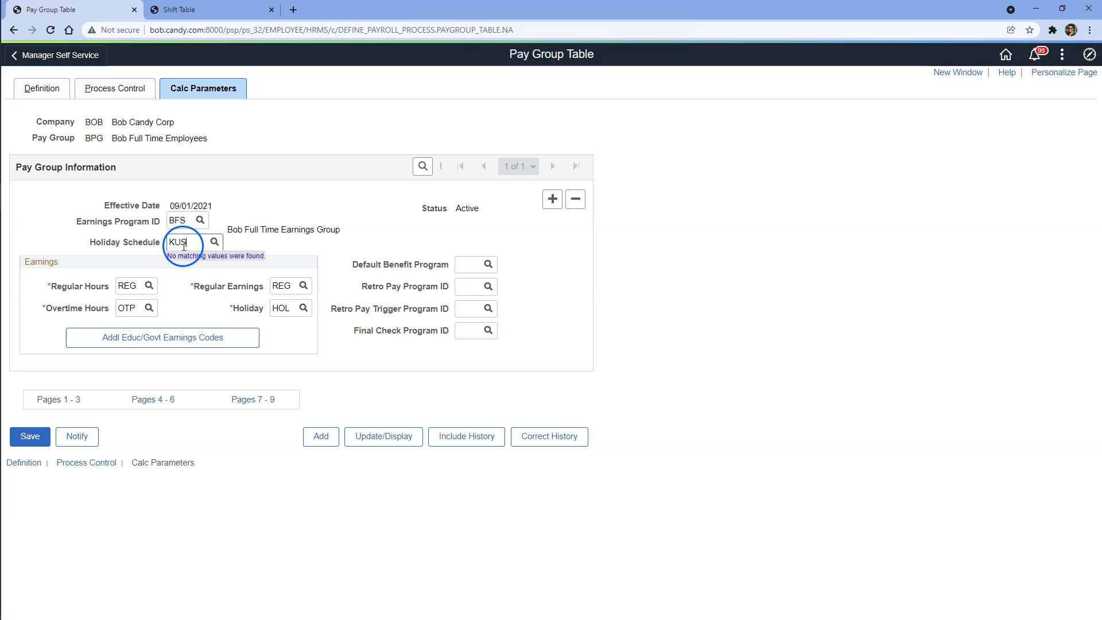
text(H)
click(193, 281)
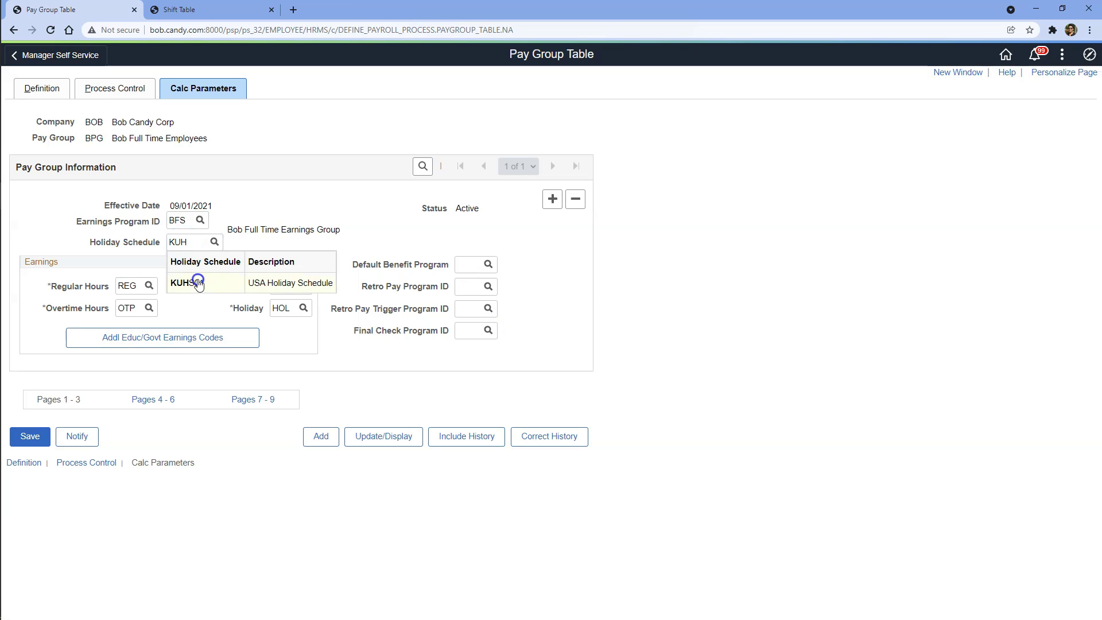
Replace REG with BFS in both Regular Hours and Regular Earnings.
double_click(175, 220)
double_click(128, 285)
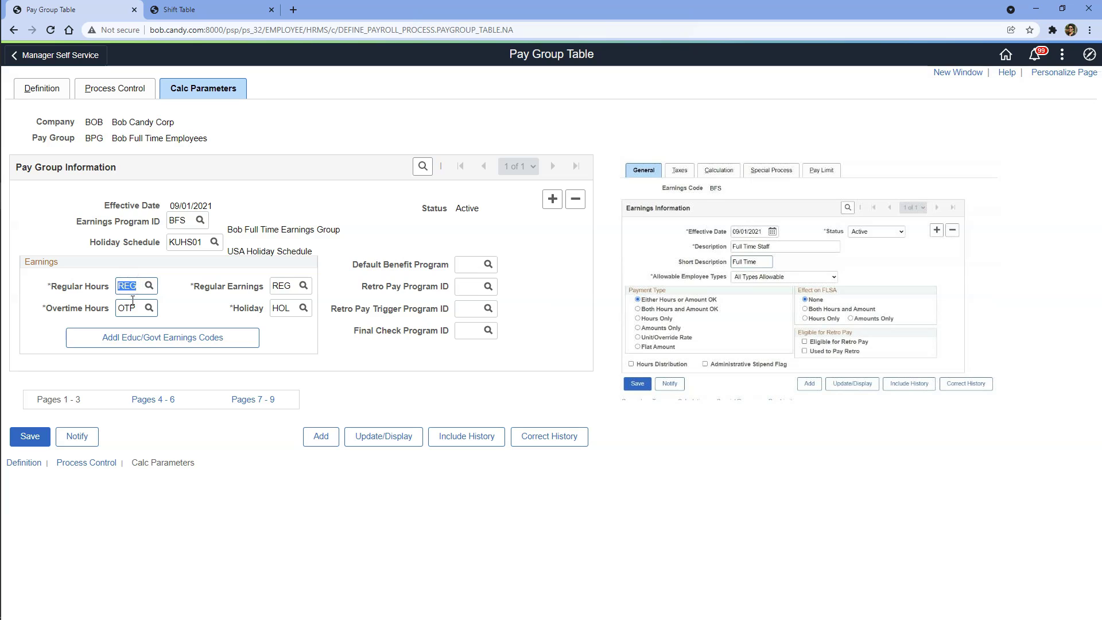
text(BFS)
key(Tab)
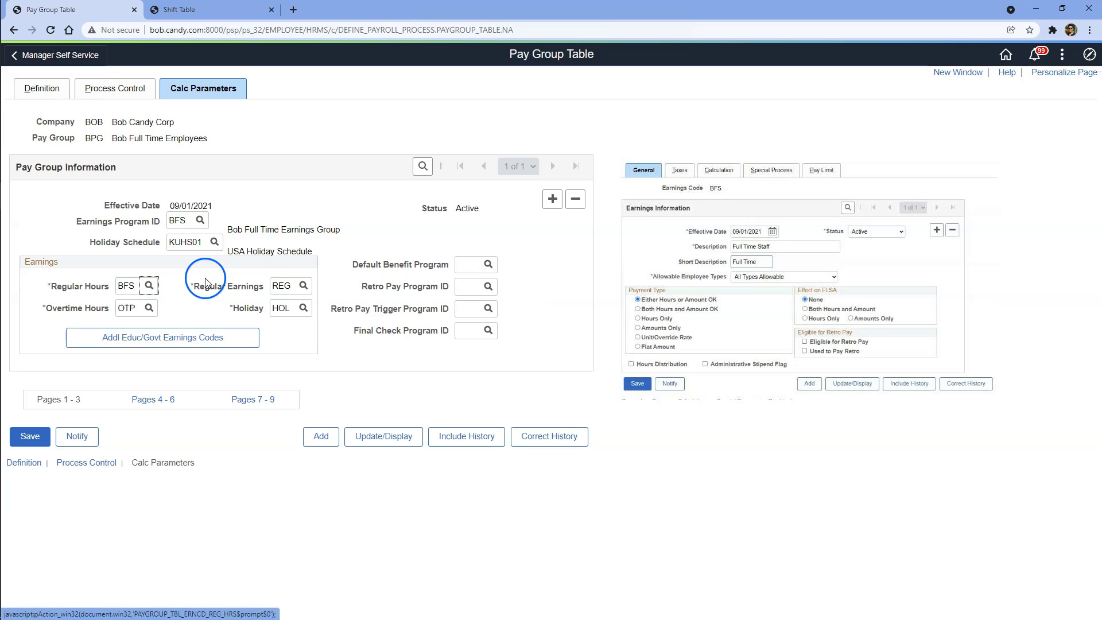
double_click(280, 286)
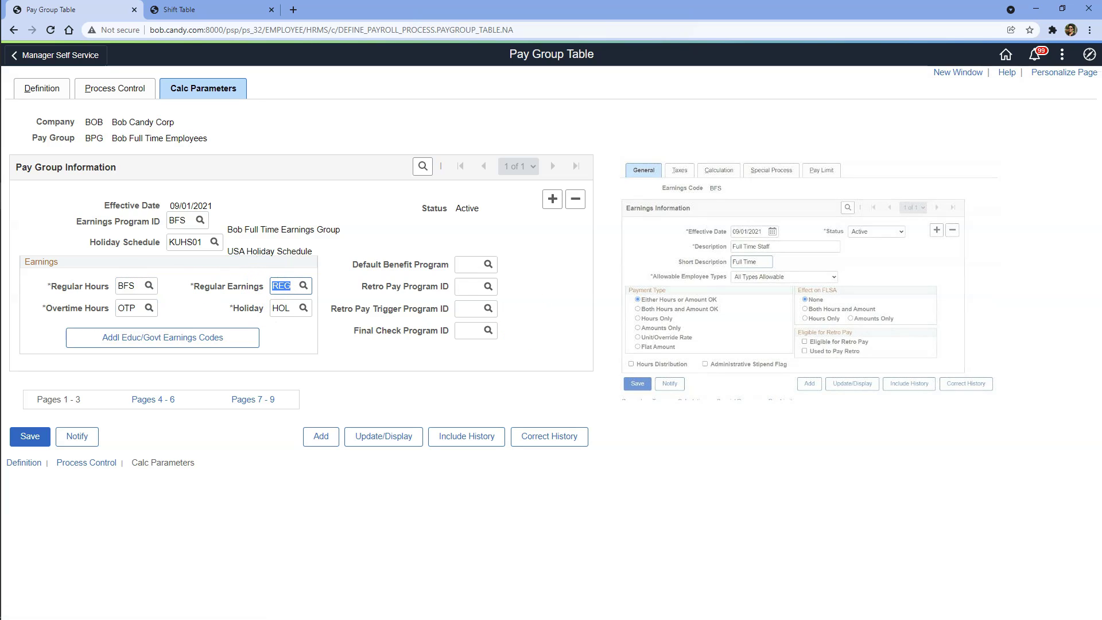
text(BFS)
key(Tab)
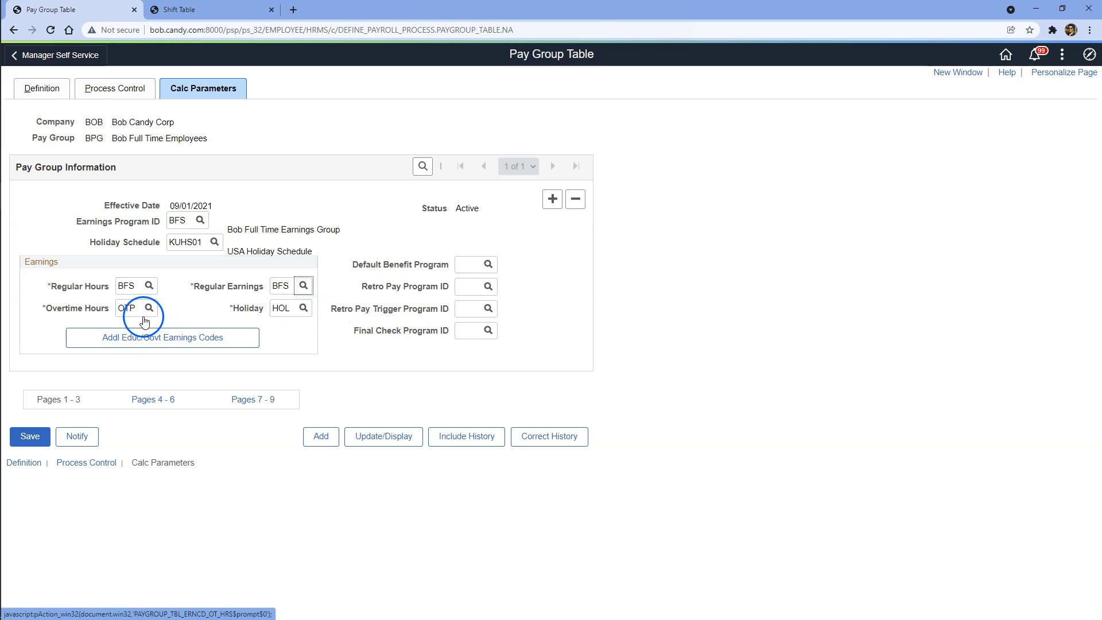
Point out the Default Benefit Program field and bring up the Paysheets page from pages 4–6.
click(283, 441)
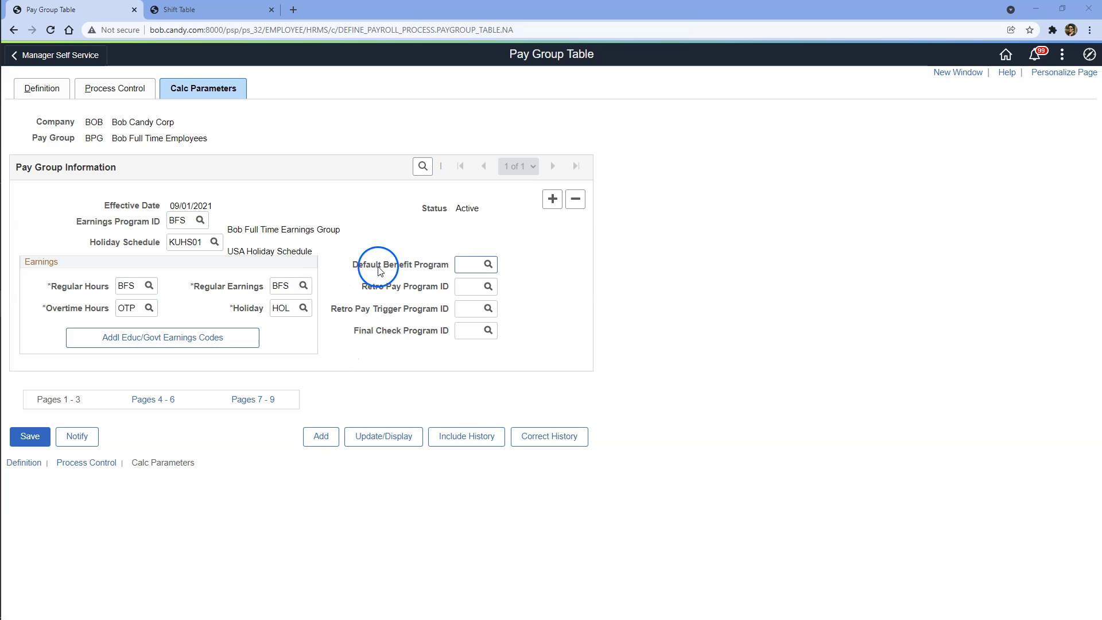
drag(439, 275, 402, 278)
click(177, 424)
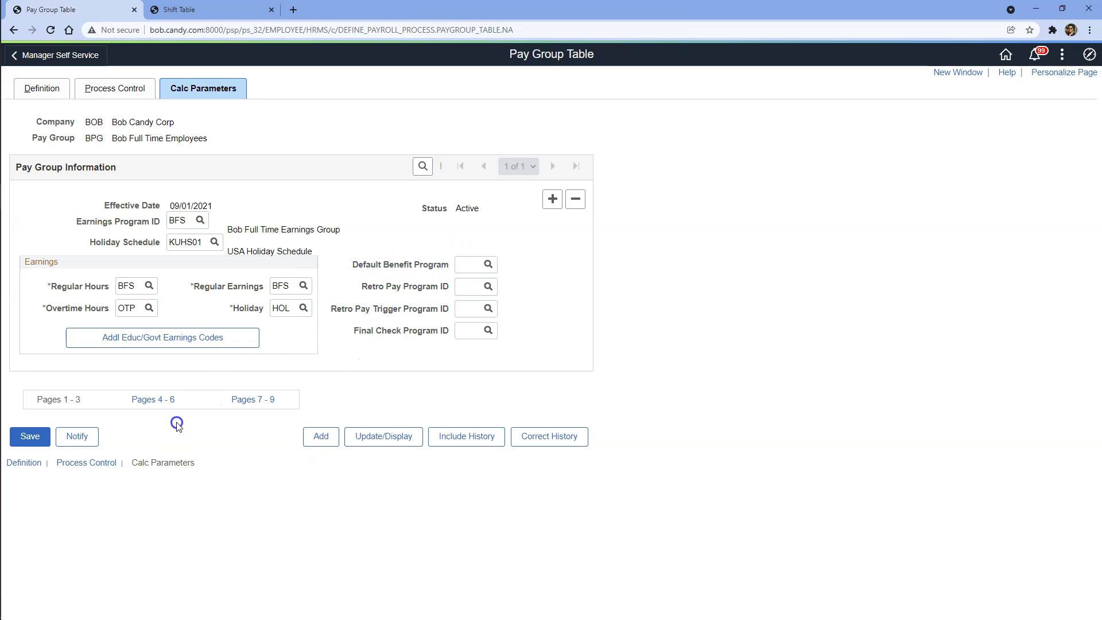
click(162, 402)
click(304, 239)
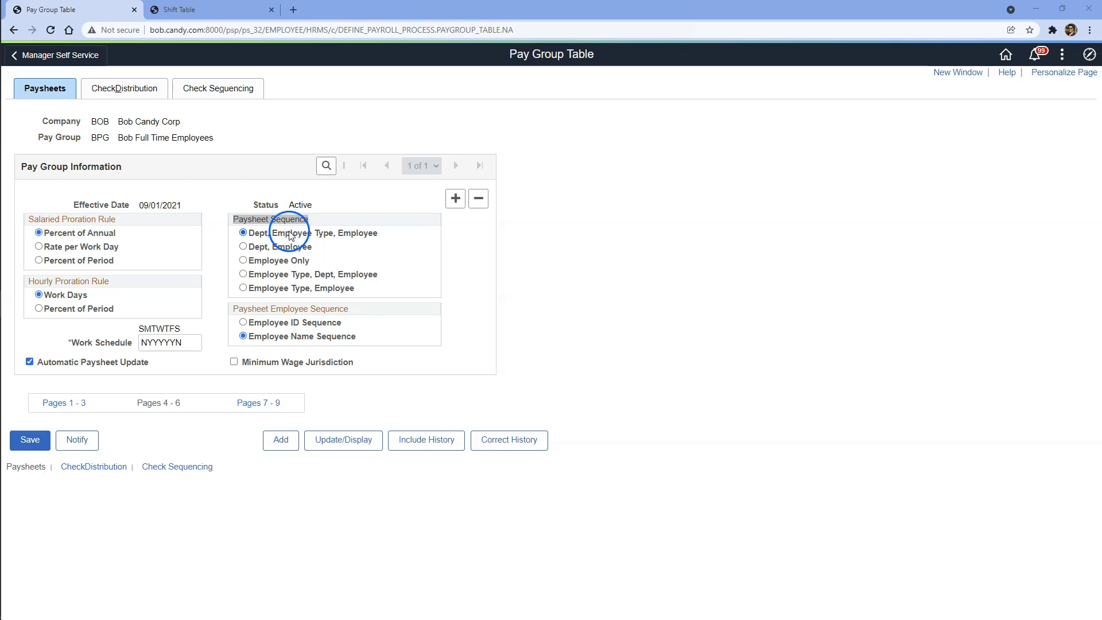
Set paysheet sequence to Employee Only, review check distribution and sequencing, then show pages 7–9.
click(271, 261)
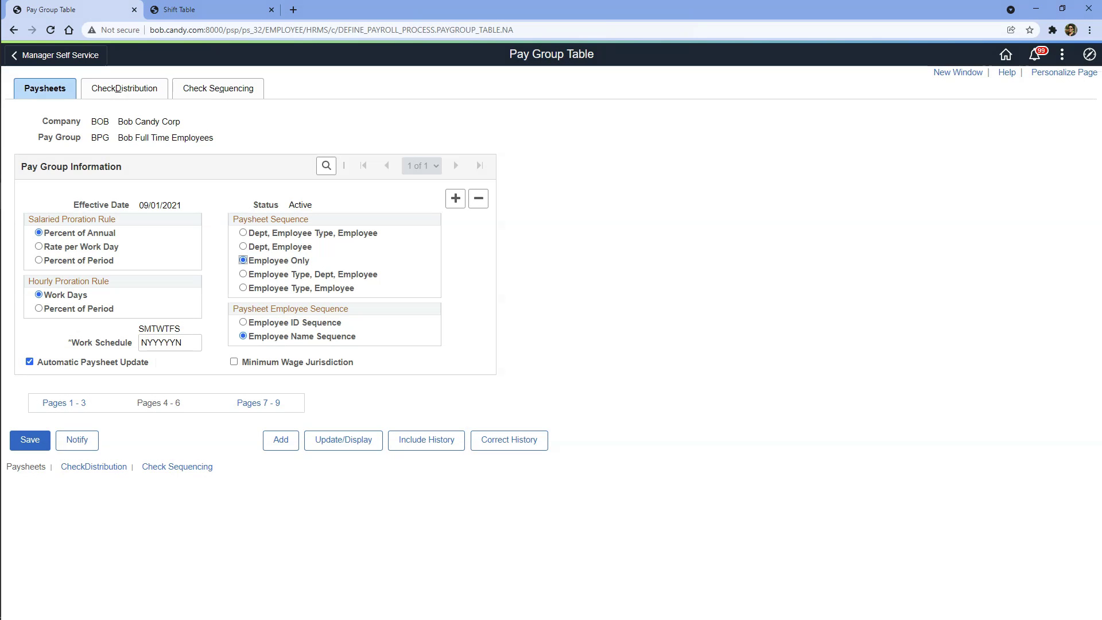
click(135, 87)
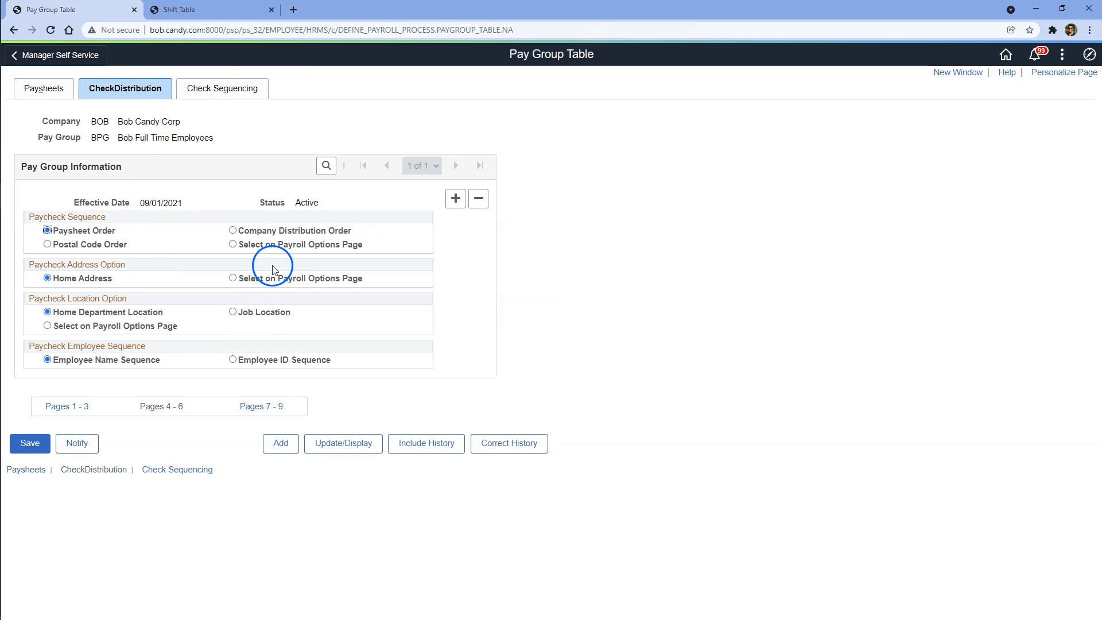
click(216, 89)
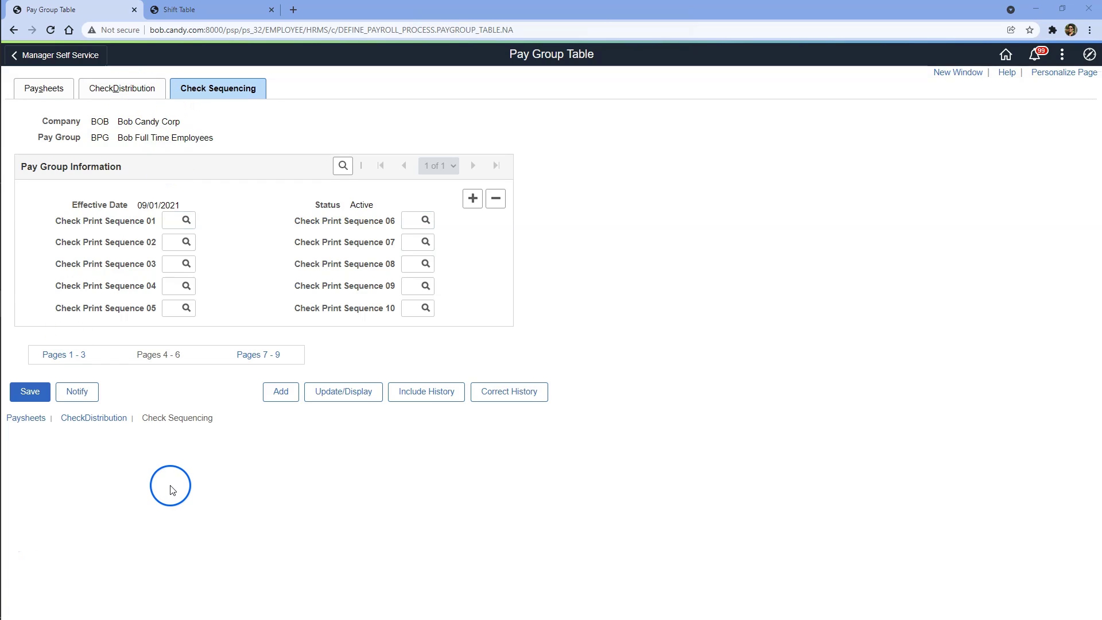
click(259, 354)
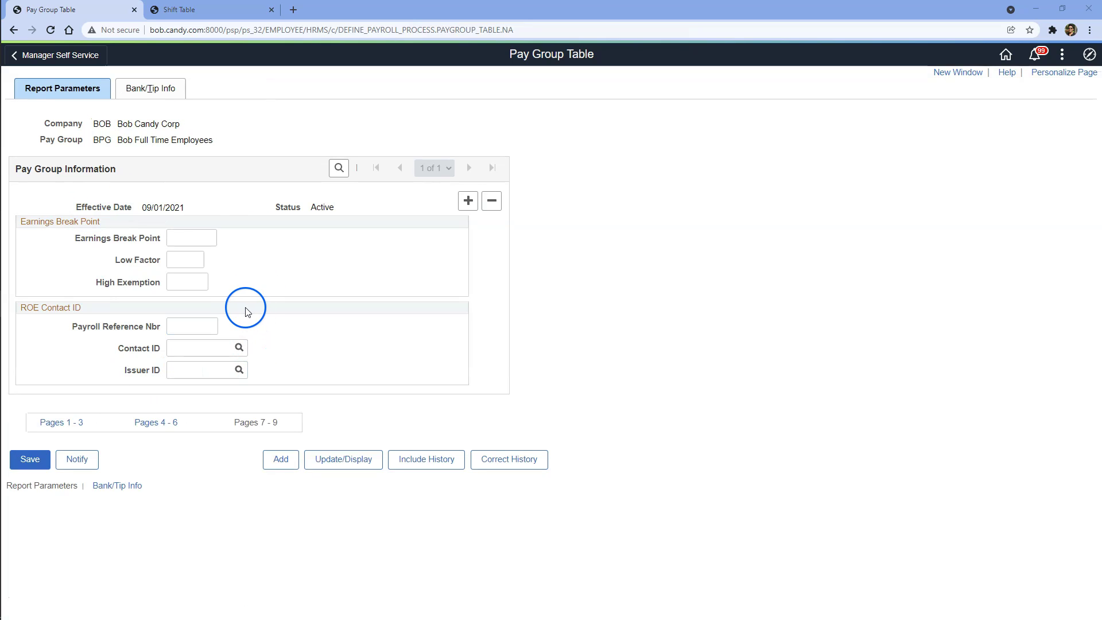
Review BPG's Bank/Tip Info, highlighting Source Bank ID, and open a second Pay Group window's navigation.
click(145, 89)
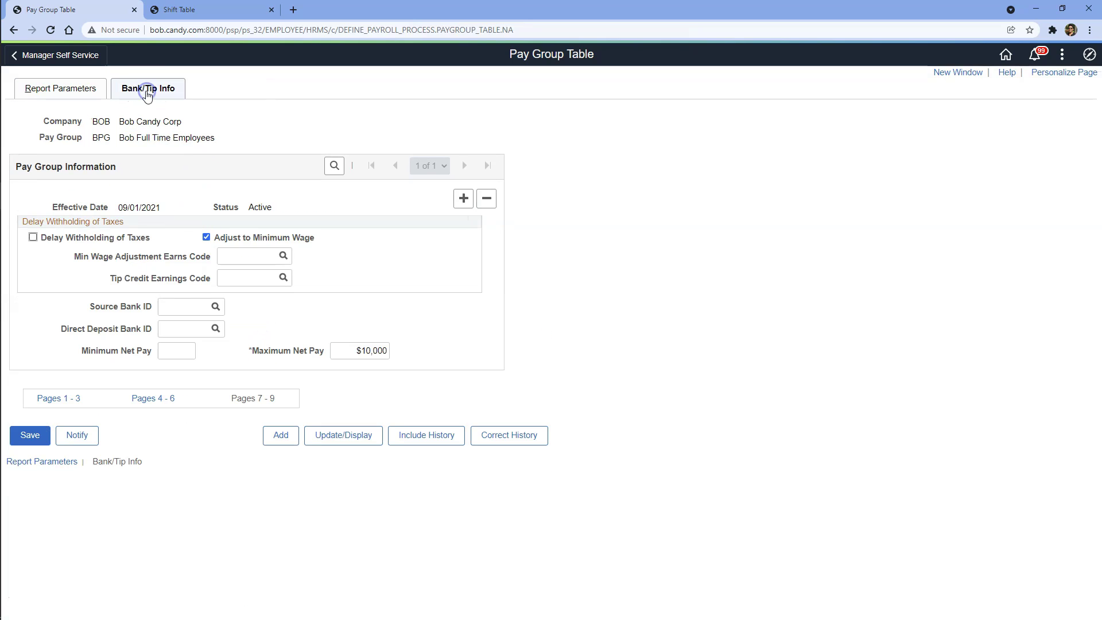
click(86, 308)
drag(86, 307, 145, 310)
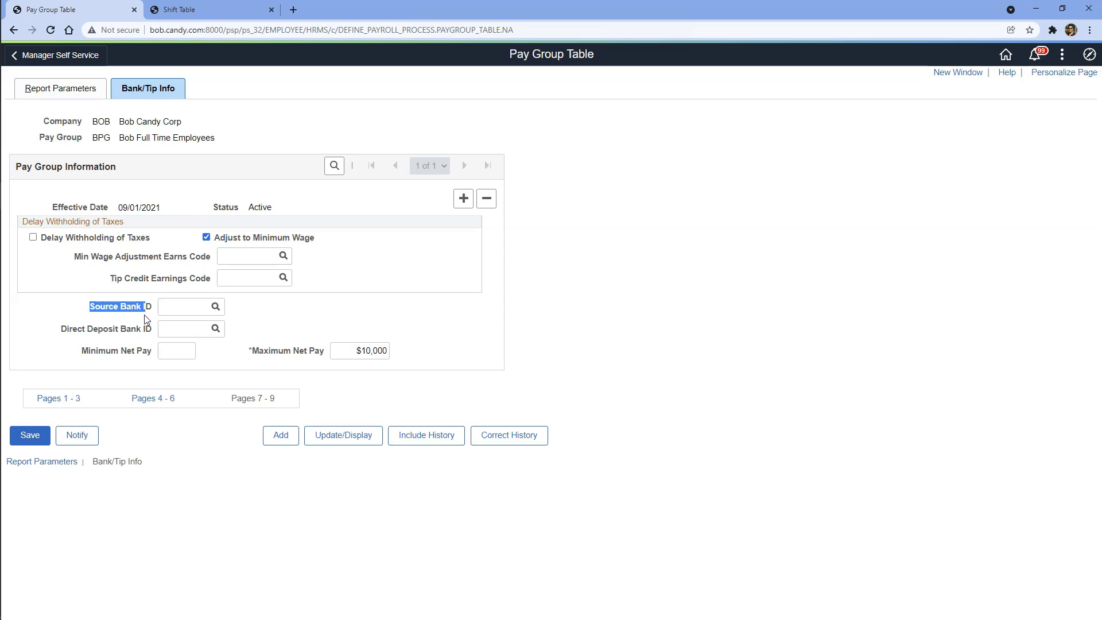
click(186, 476)
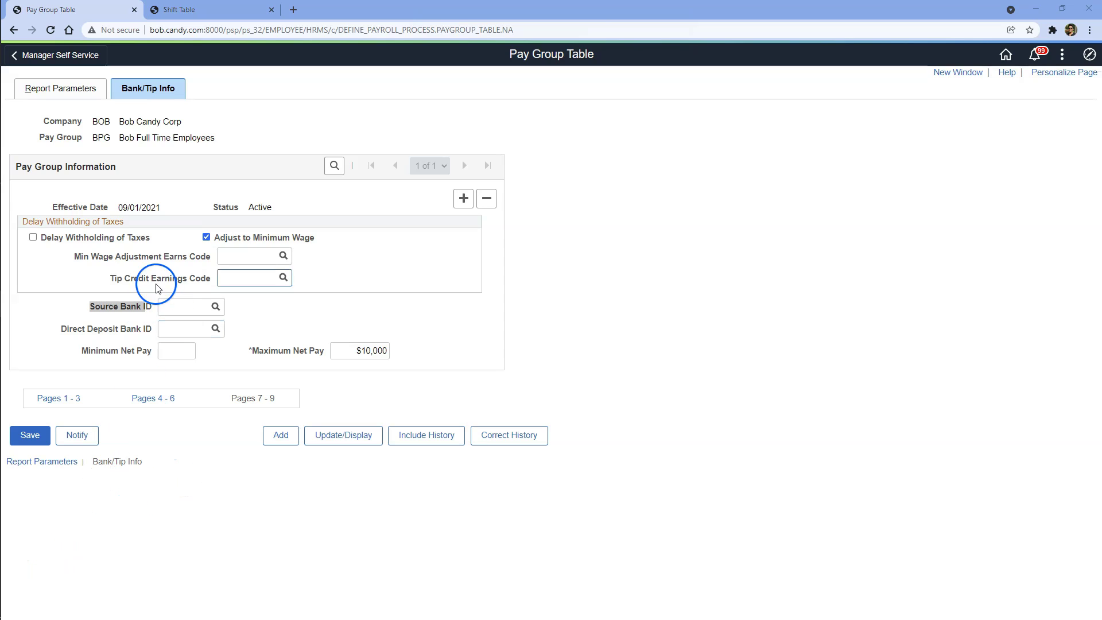
drag(156, 310, 86, 307)
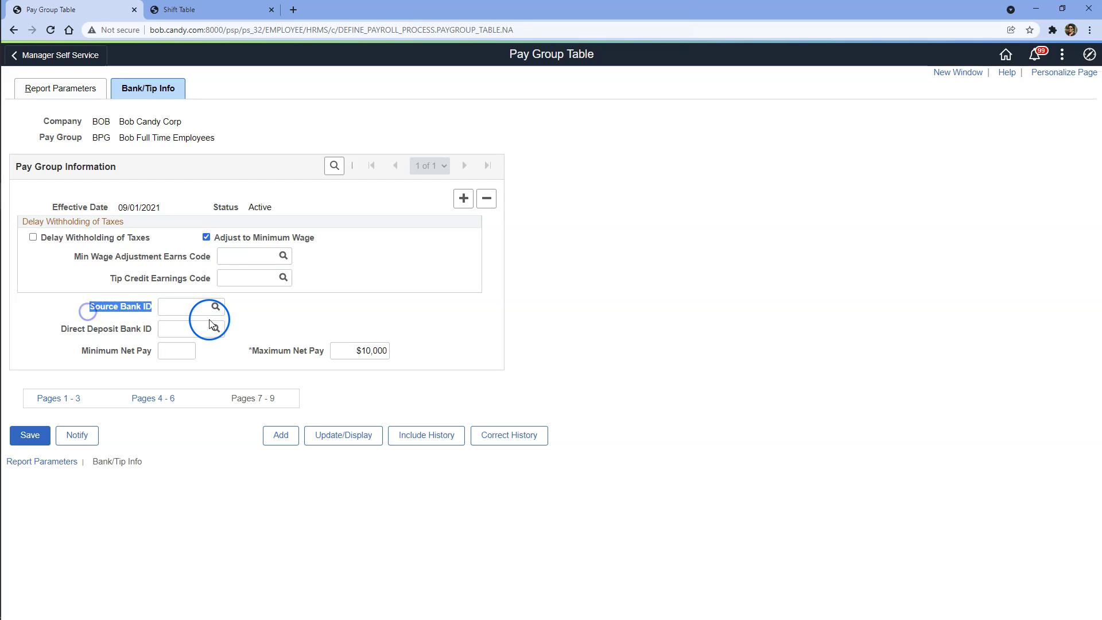
click(957, 72)
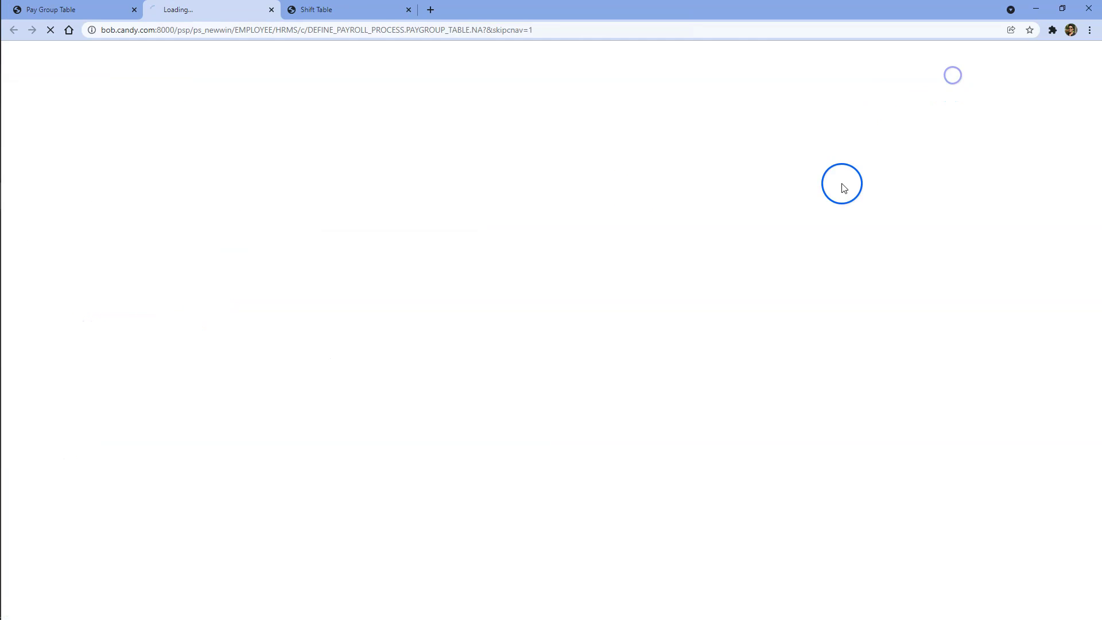
click(1089, 58)
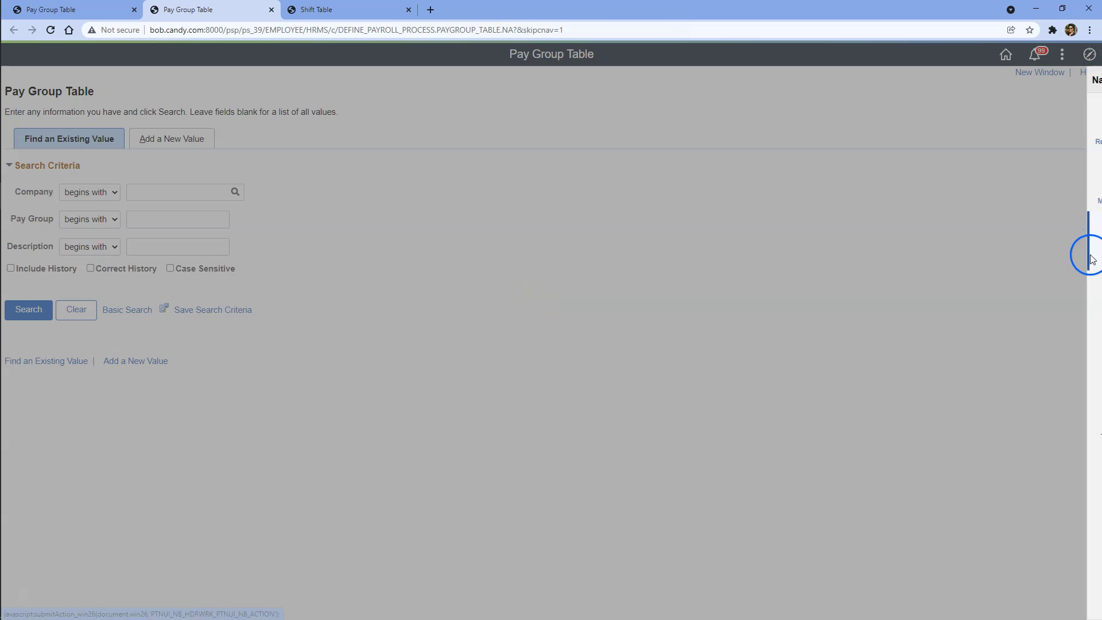
Look up source bank USBNK1 (Bank of America - DC) under Common Definitions > Banking and review its details.
click(976, 259)
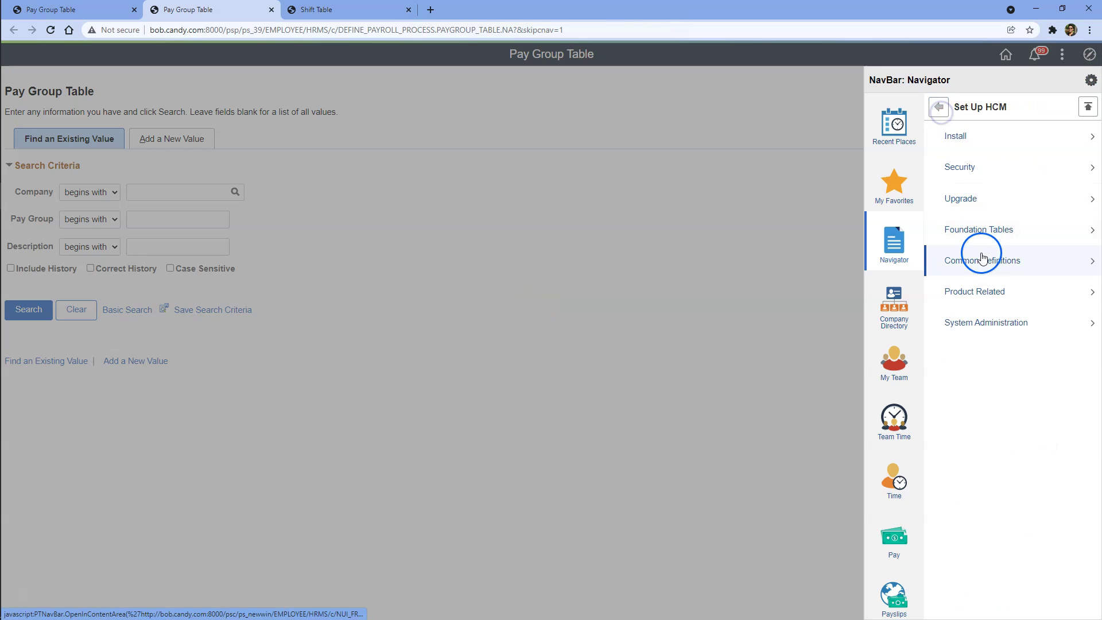
click(974, 386)
click(982, 166)
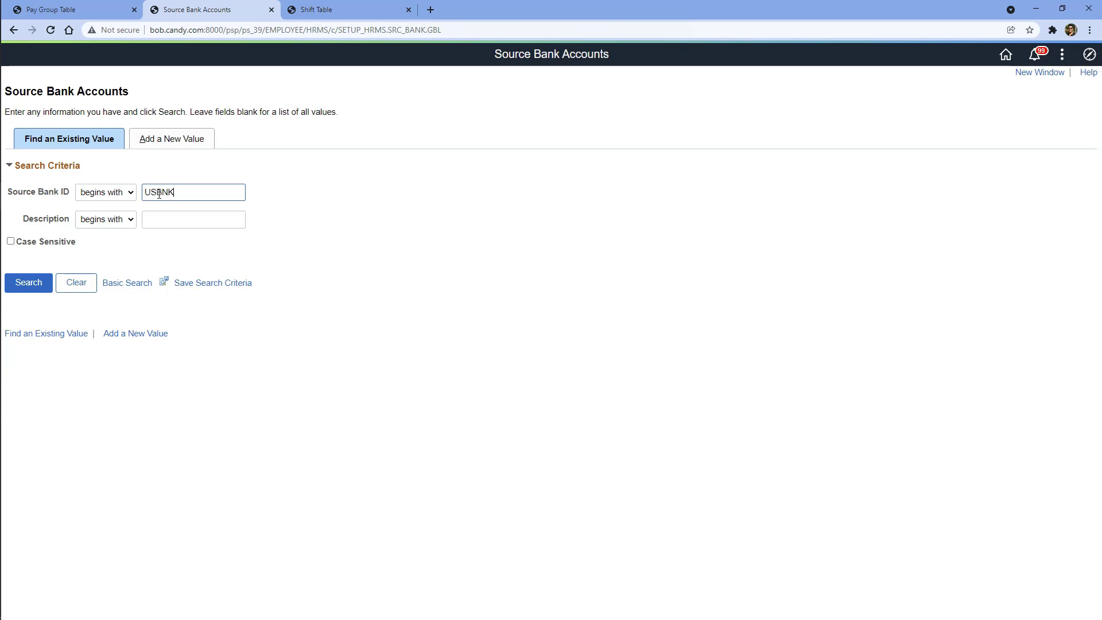
key(Return)
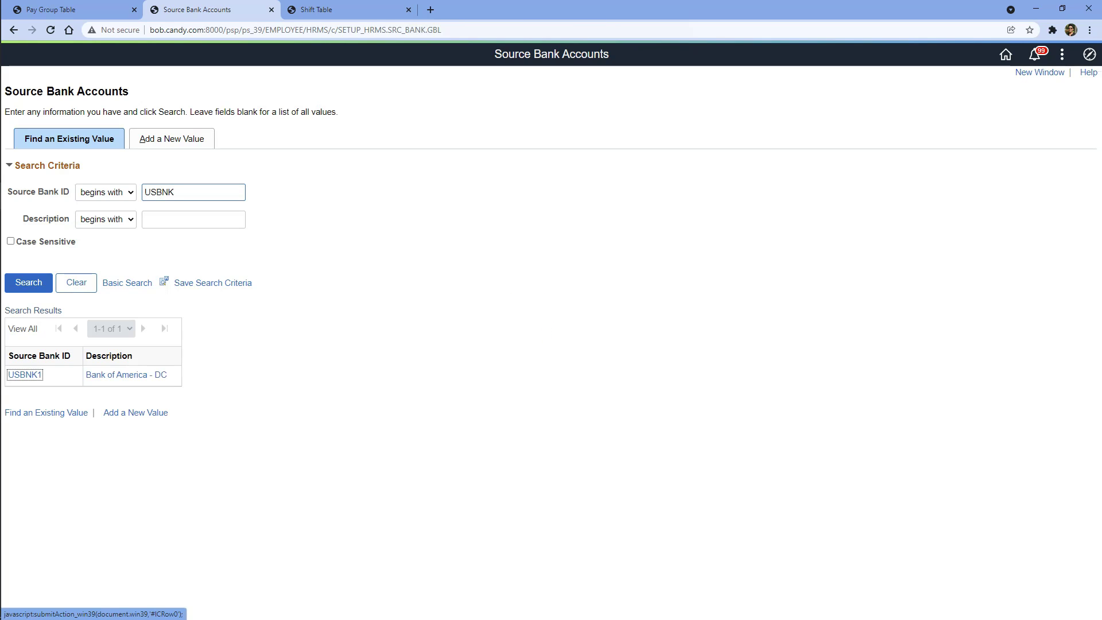
key(Return)
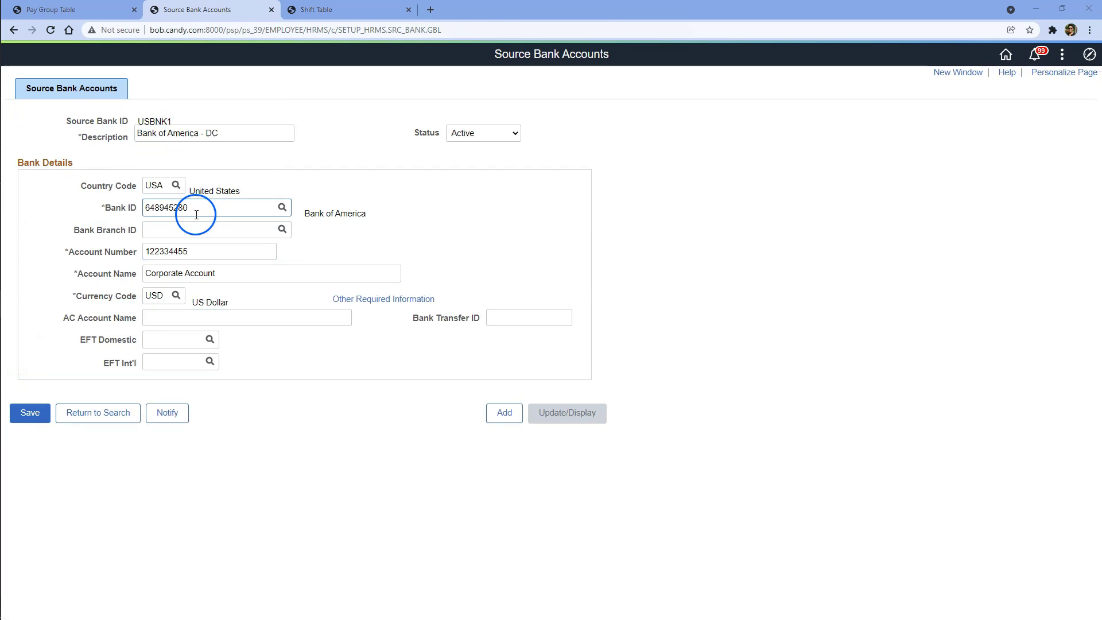
click(154, 126)
click(186, 250)
Use USBNK1 as both the source bank and direct deposit bank for BPG.
click(51, 9)
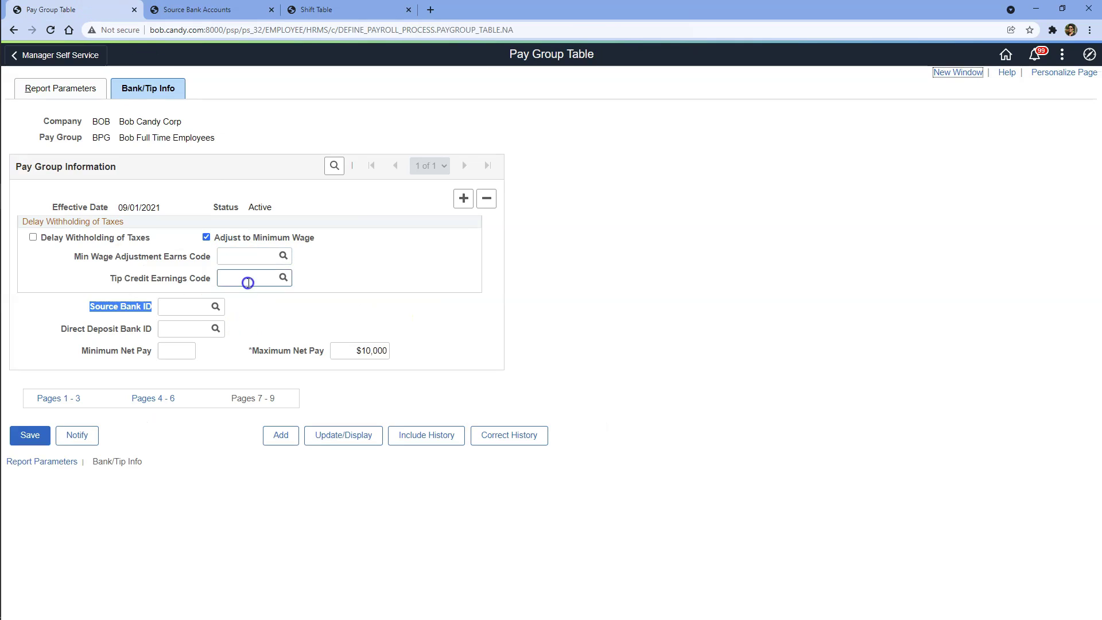
click(191, 309)
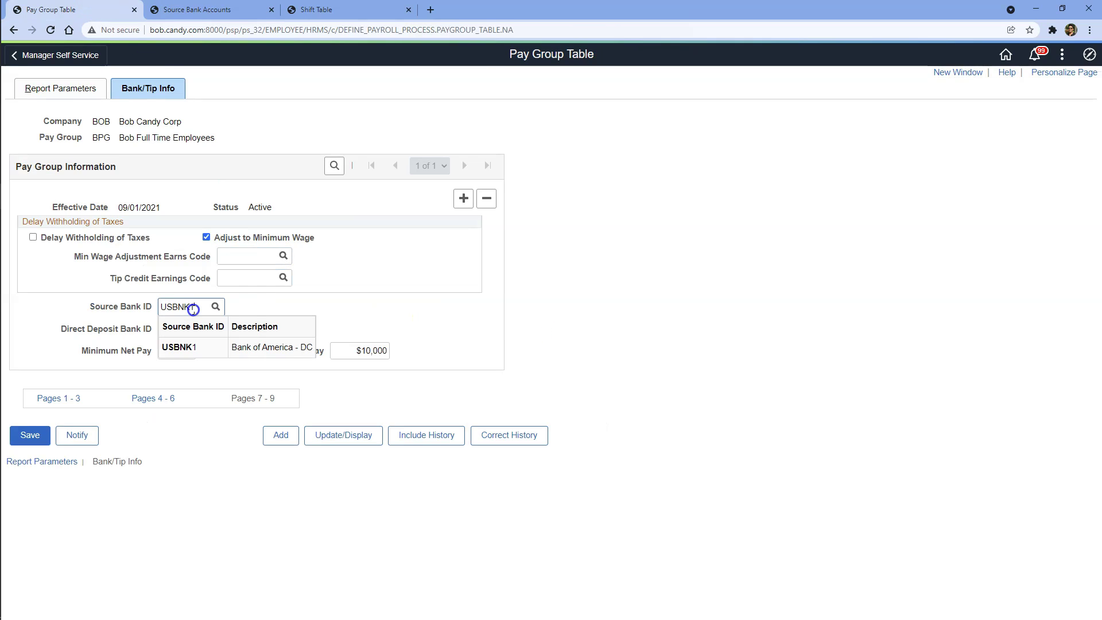
key(Tab)
click(131, 305)
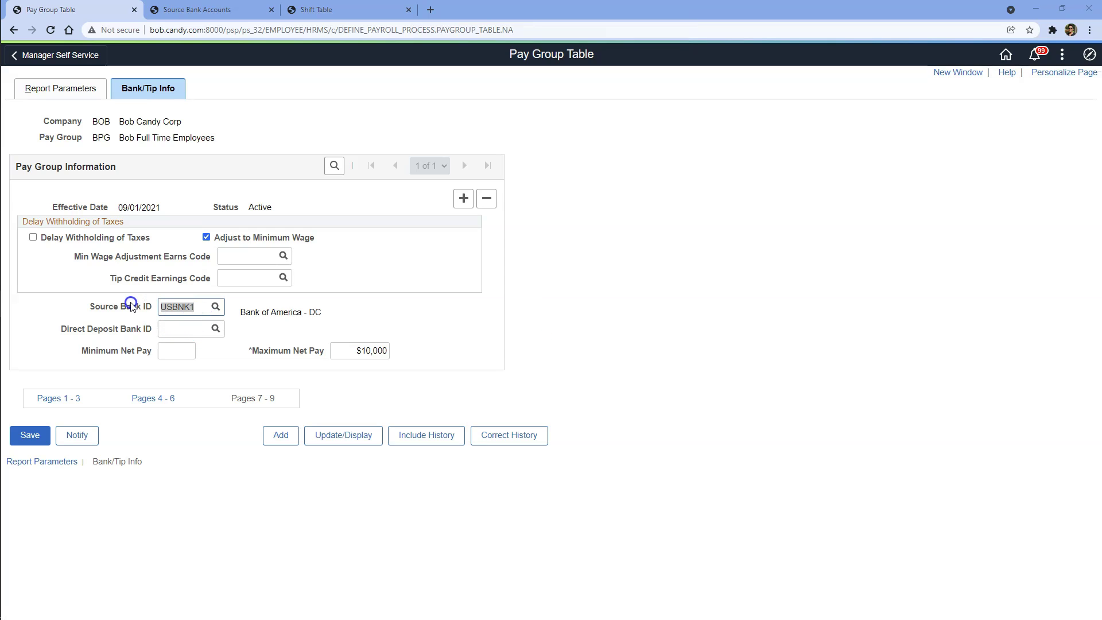
key(ctrl+c)
click(177, 333)
key(ctrl+v)
Set net pay limits to minimum $1 and maximum $30,000, and save the pay group.
click(175, 351)
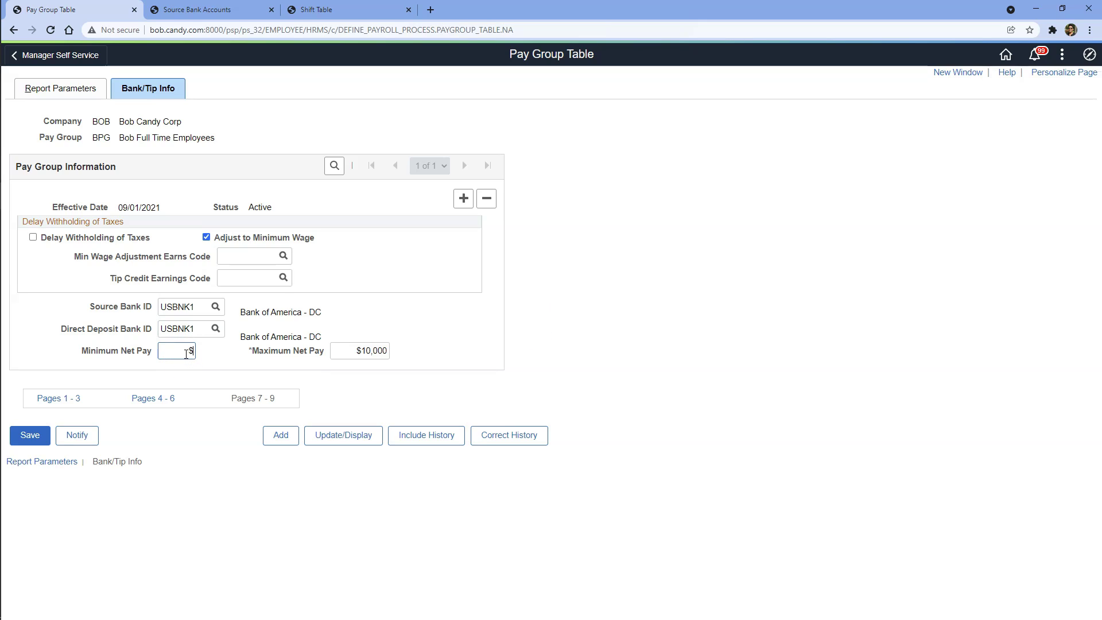
click(362, 350)
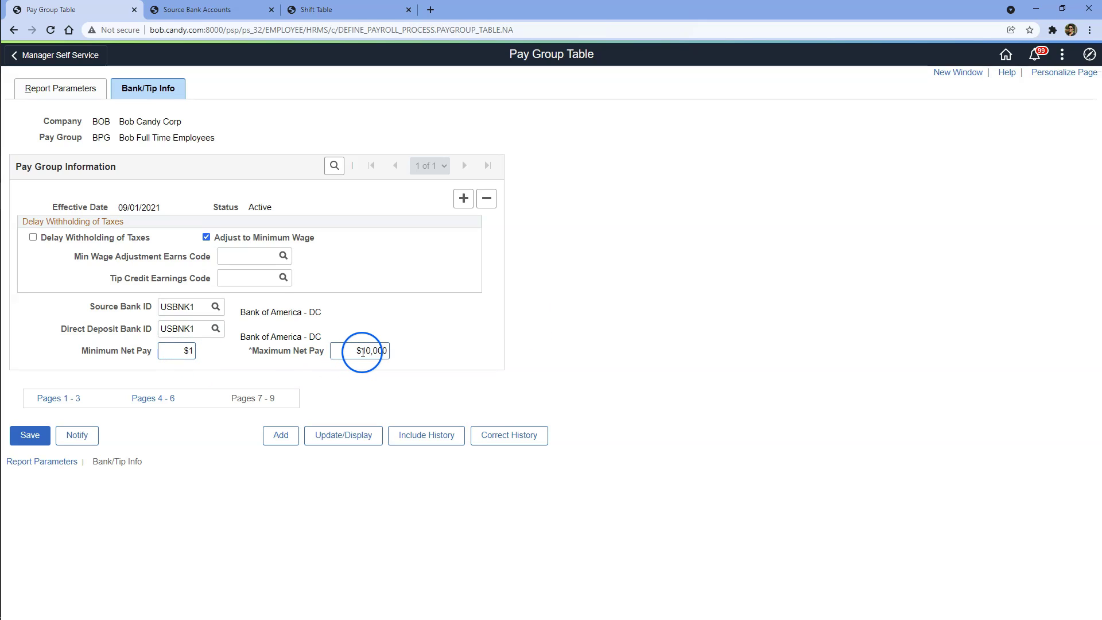
click(131, 288)
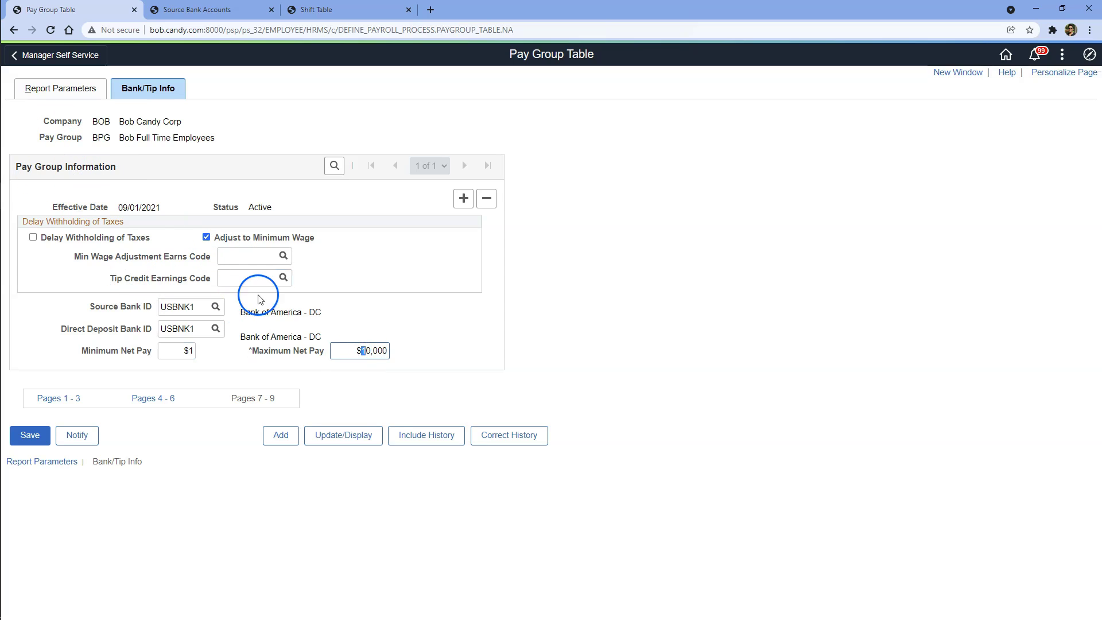
text(3)
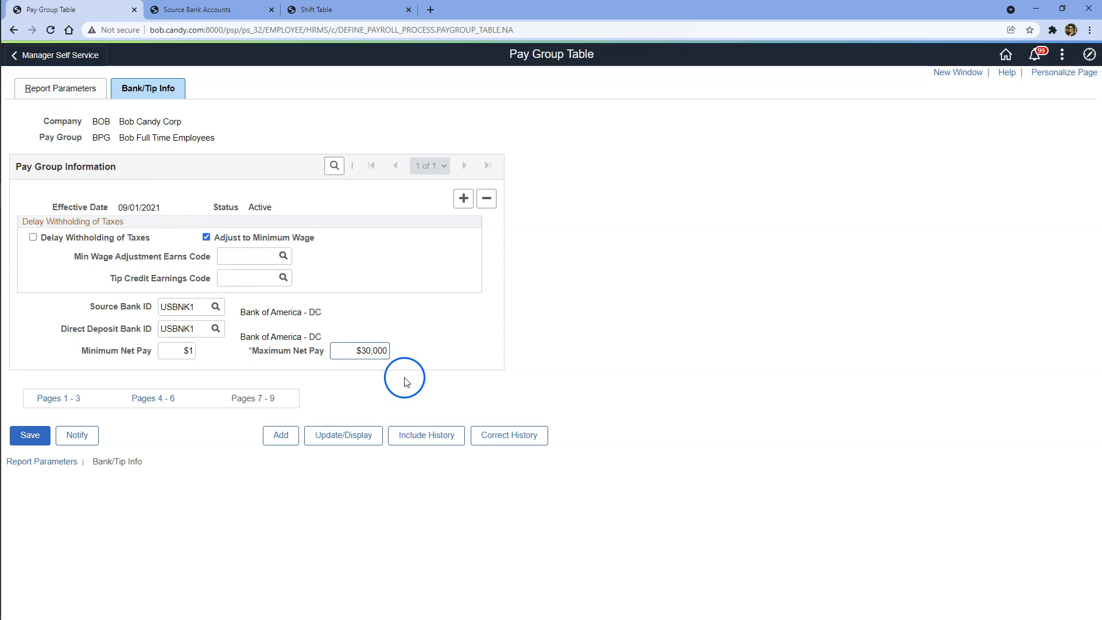
click(32, 438)
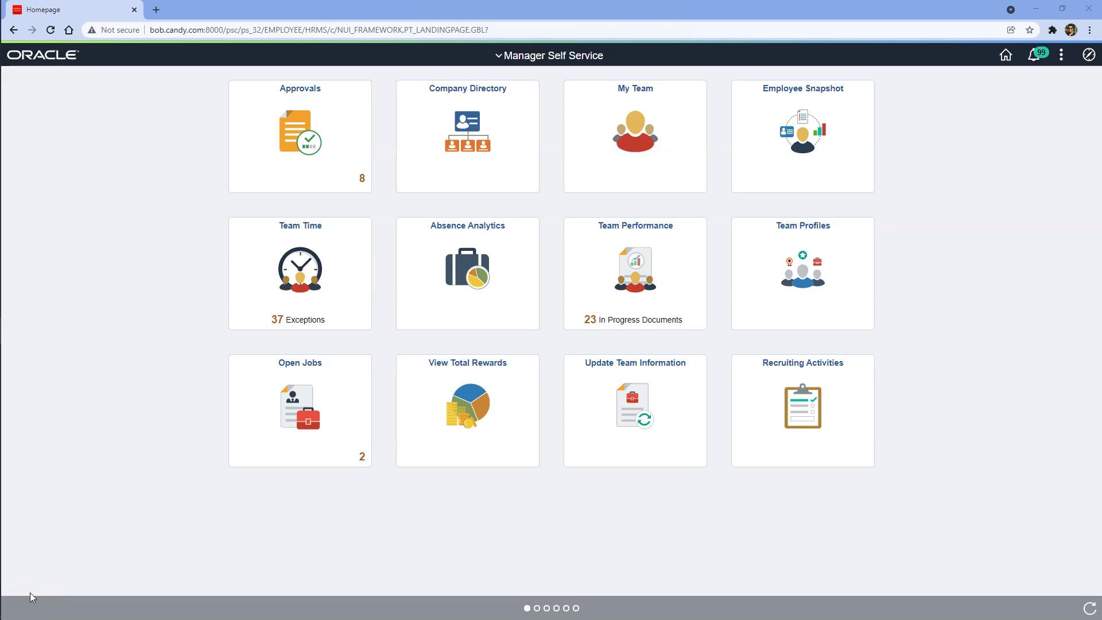
Navigate to Payroll for North America > Federal/State Taxes > Tax Table search.
click(1088, 56)
click(1085, 235)
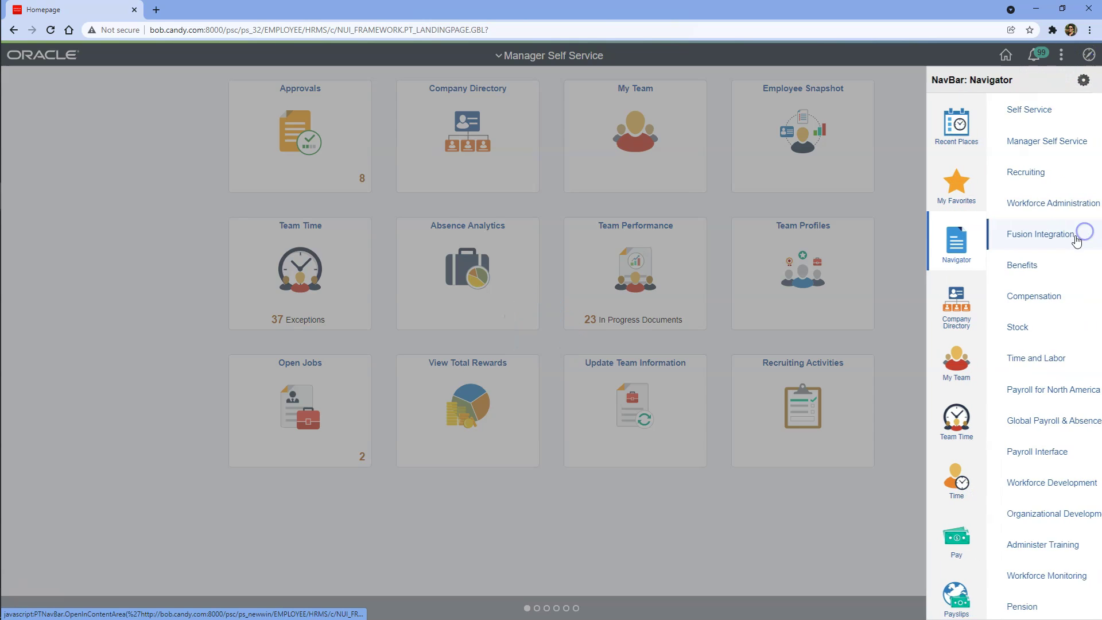
scroll(986, 335, down, 5)
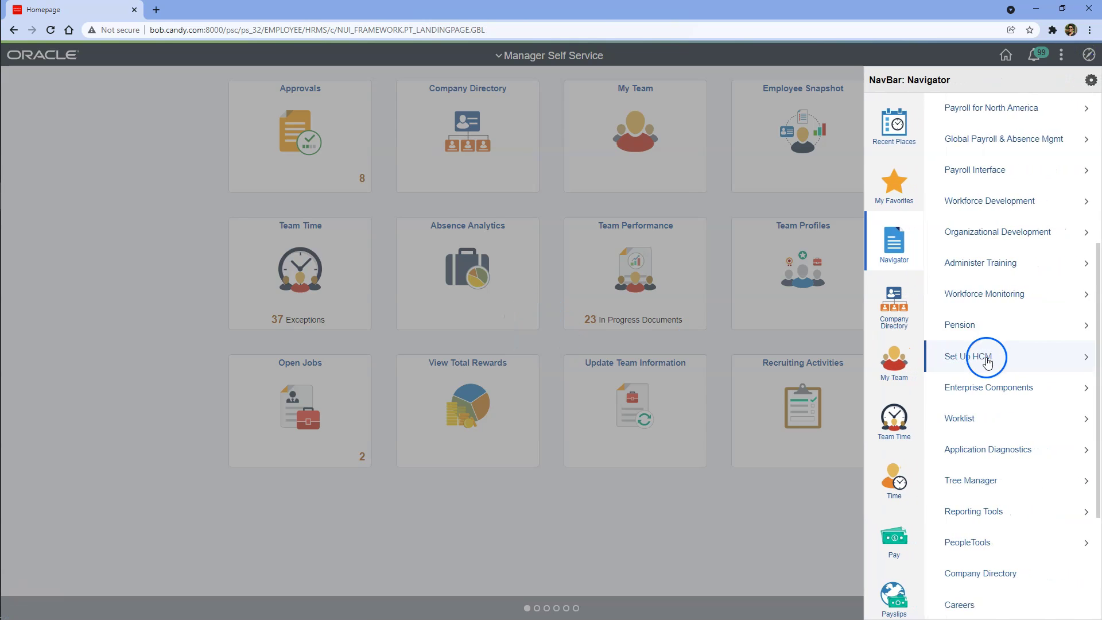
click(978, 356)
click(980, 291)
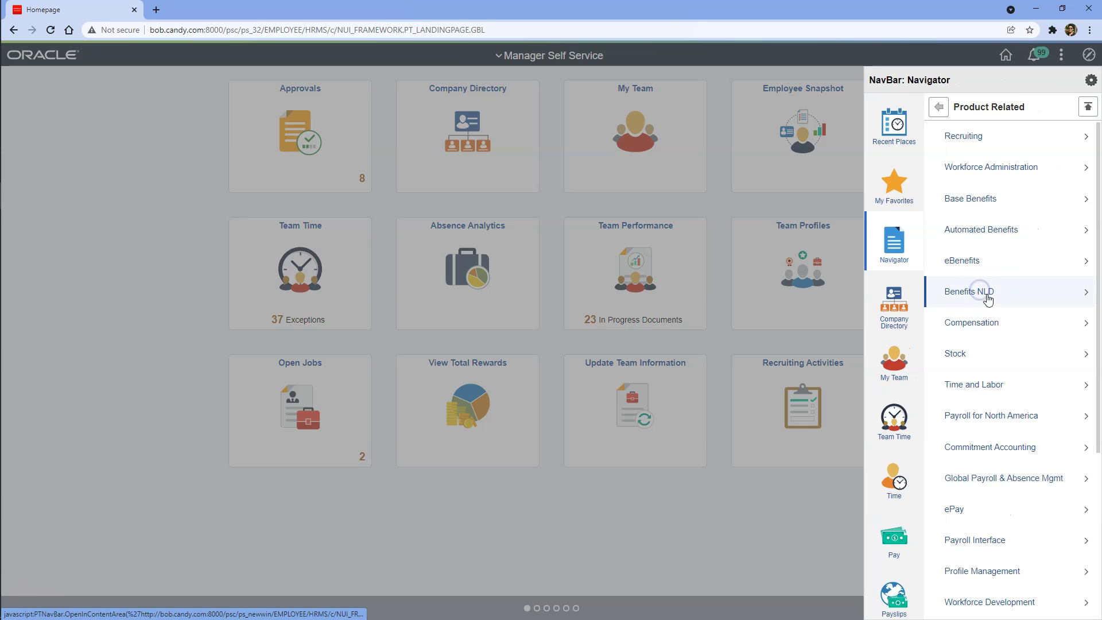
click(988, 410)
click(992, 447)
click(974, 160)
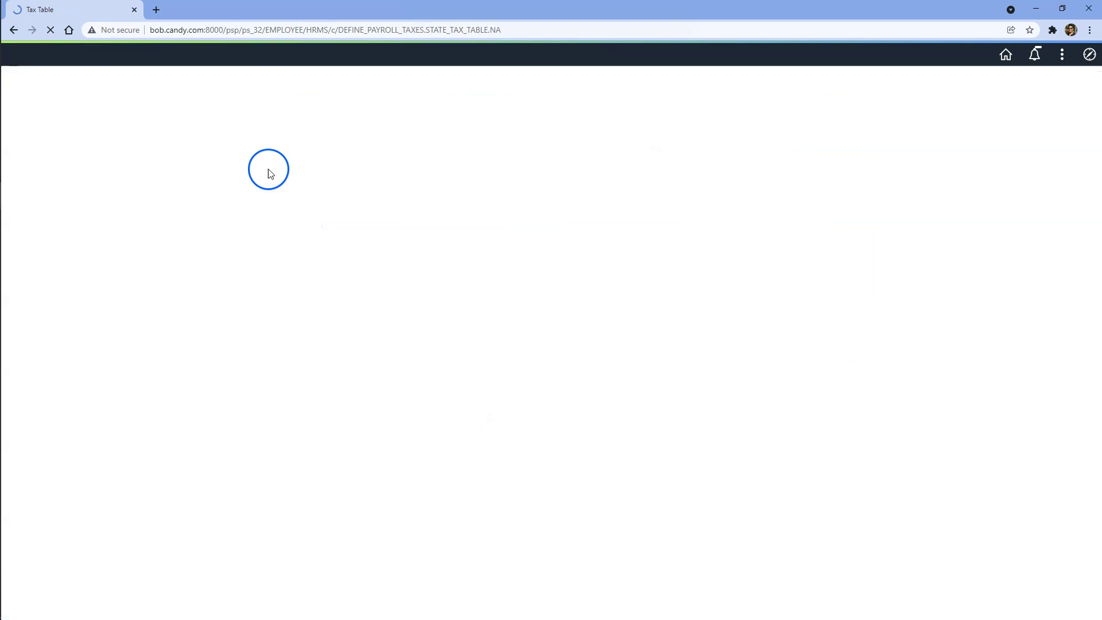
click(139, 192)
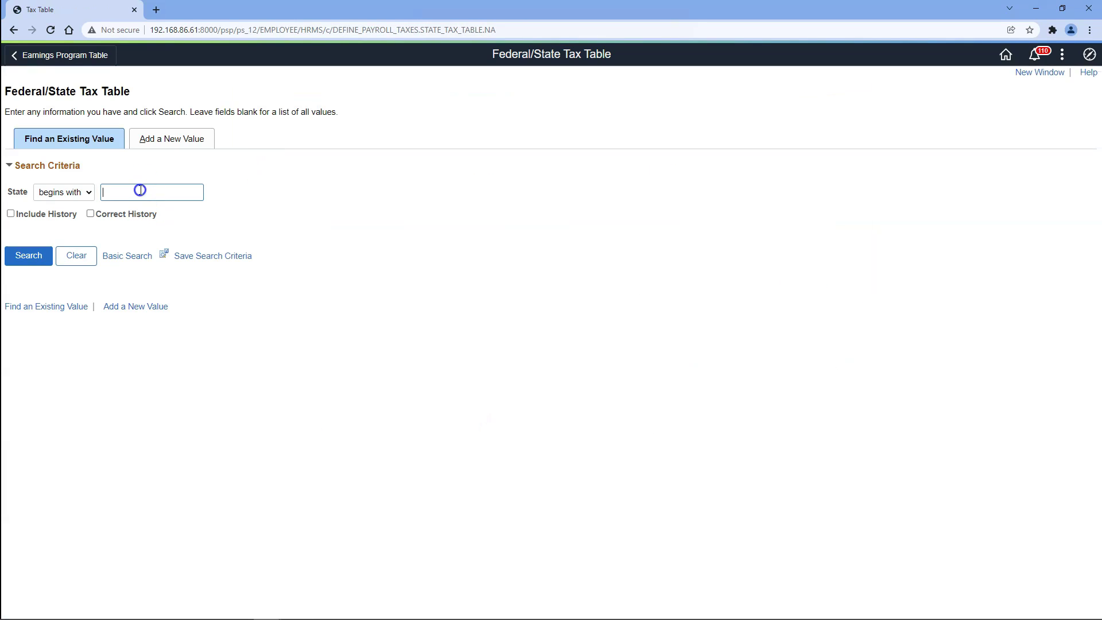
Open the DC tax table and list all 18 rate brackets effective 07/01/2020.
key(Return)
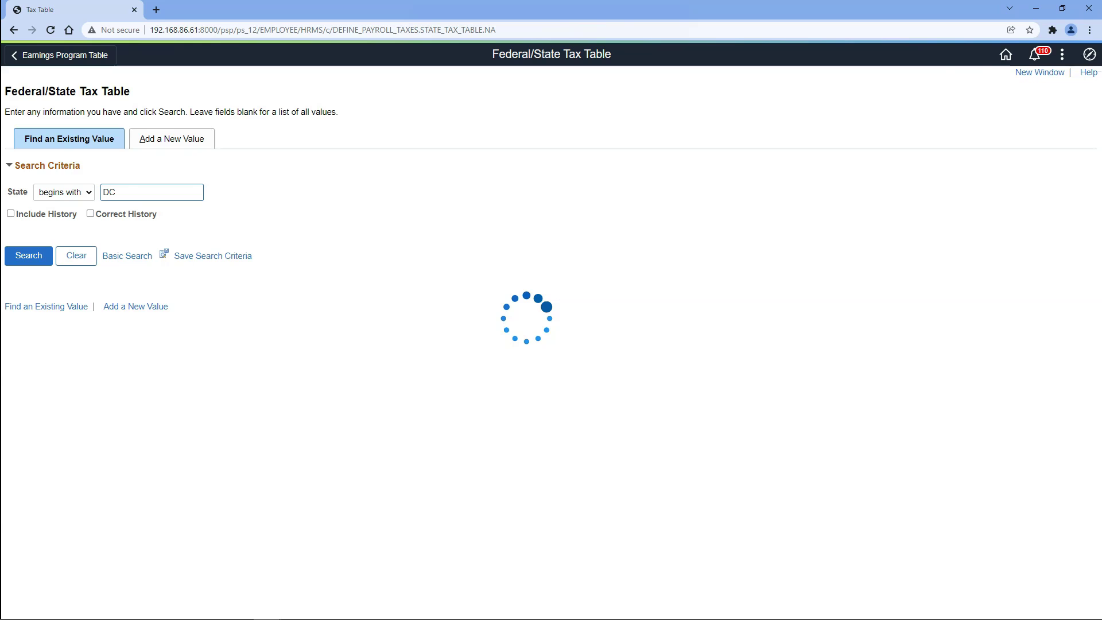
drag(210, 309, 277, 316)
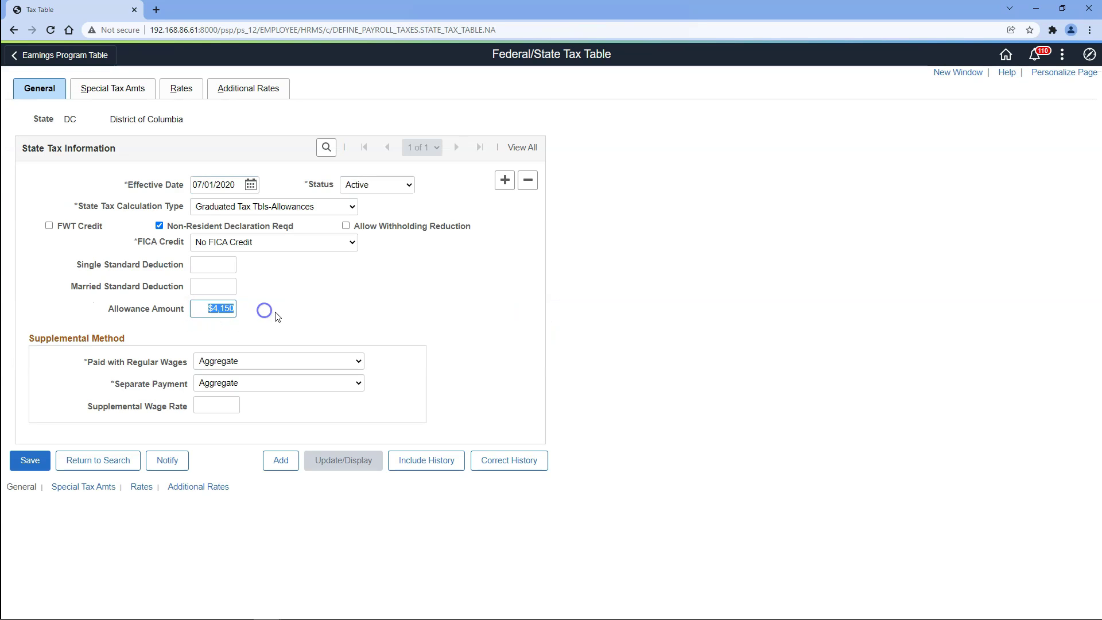
click(180, 88)
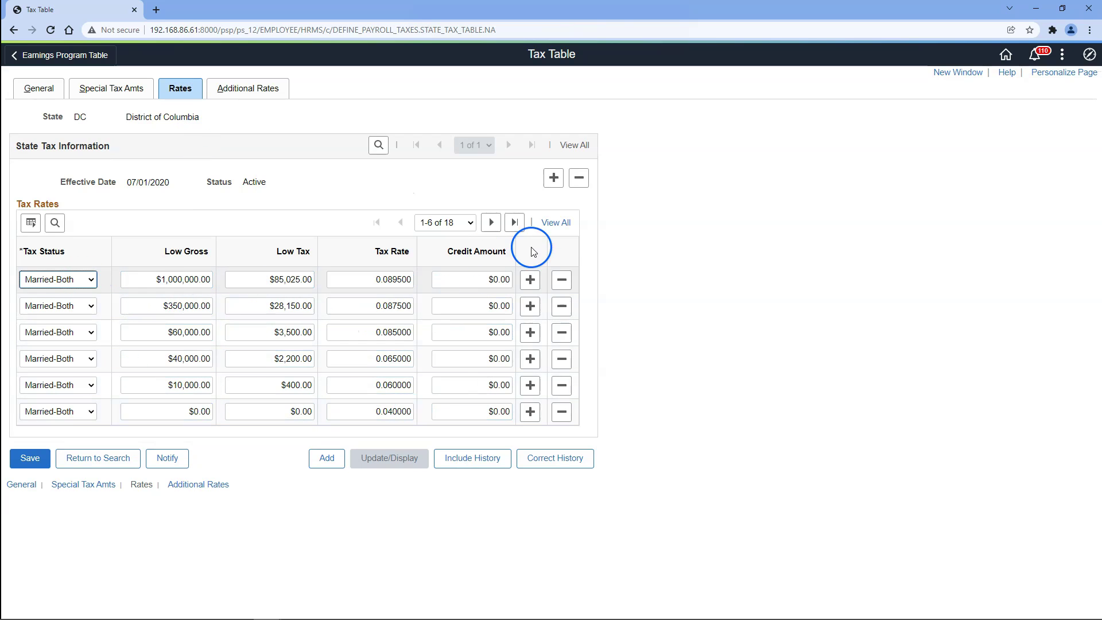
click(556, 222)
scroll(332, 414, down, 1)
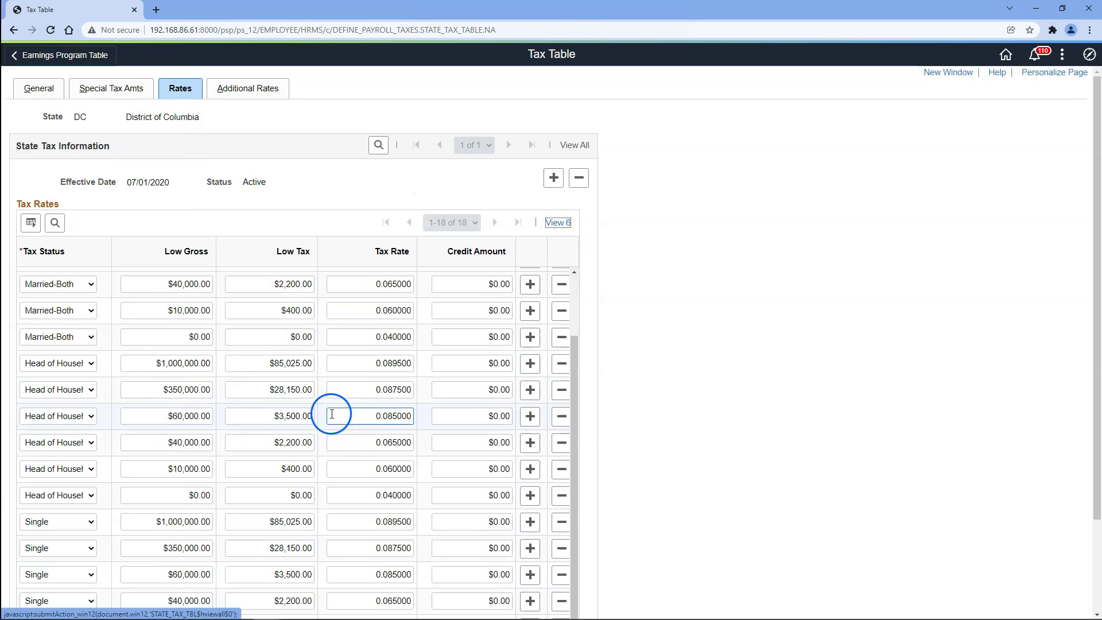
scroll(605, 353, down, 2)
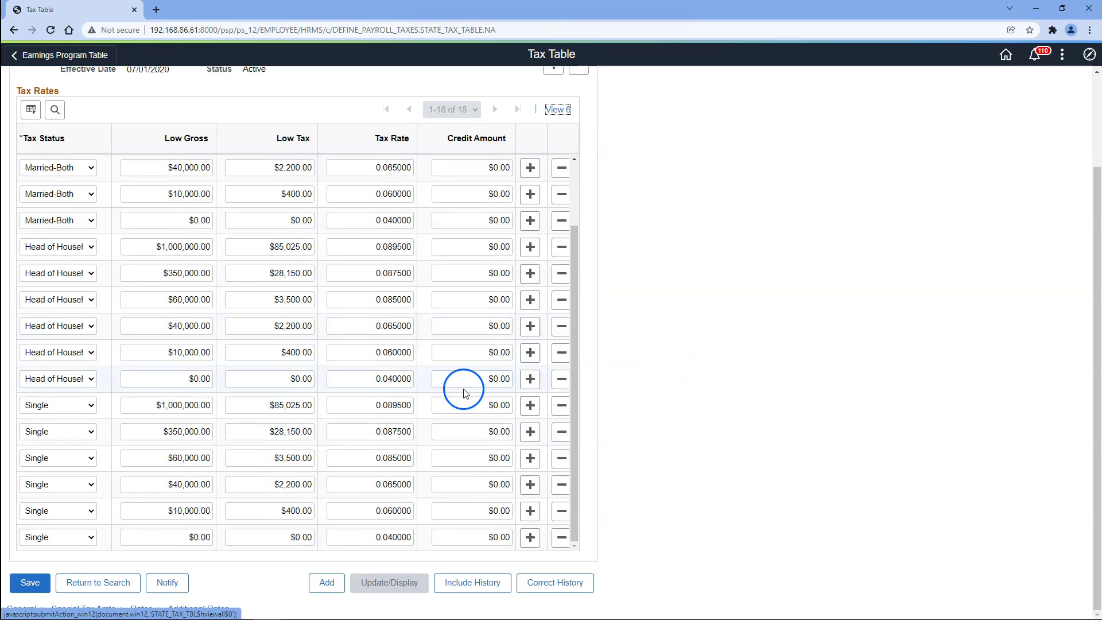
scroll(462, 390, up, 3)
scroll(656, 393, up, 2)
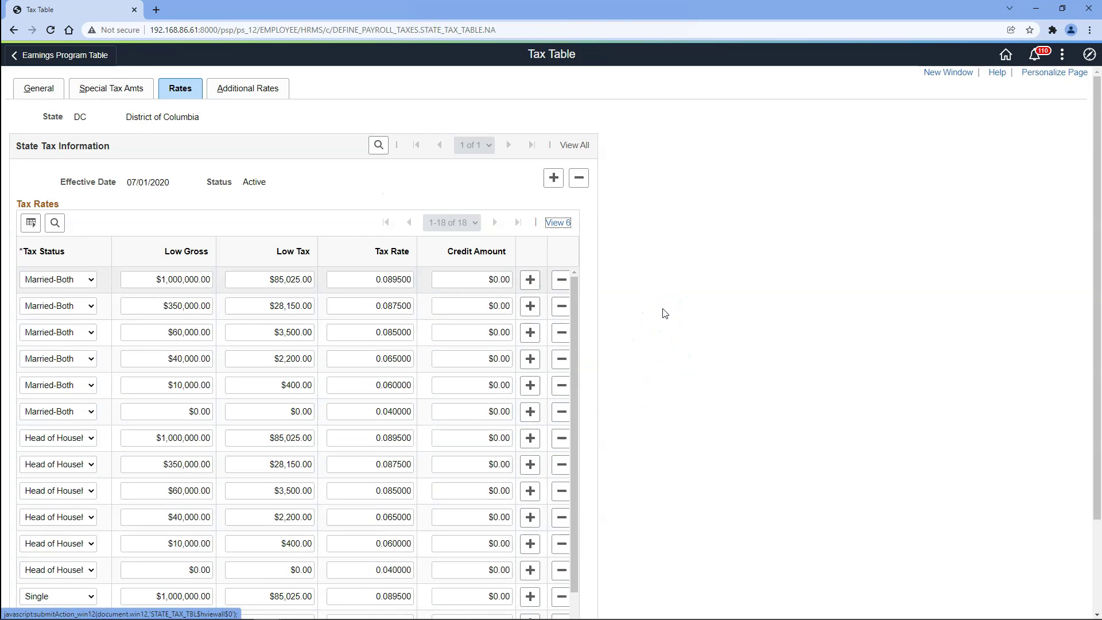
Look up the Federal $U tax table and list all 42 rate brackets effective 01/01/2021.
click(164, 198)
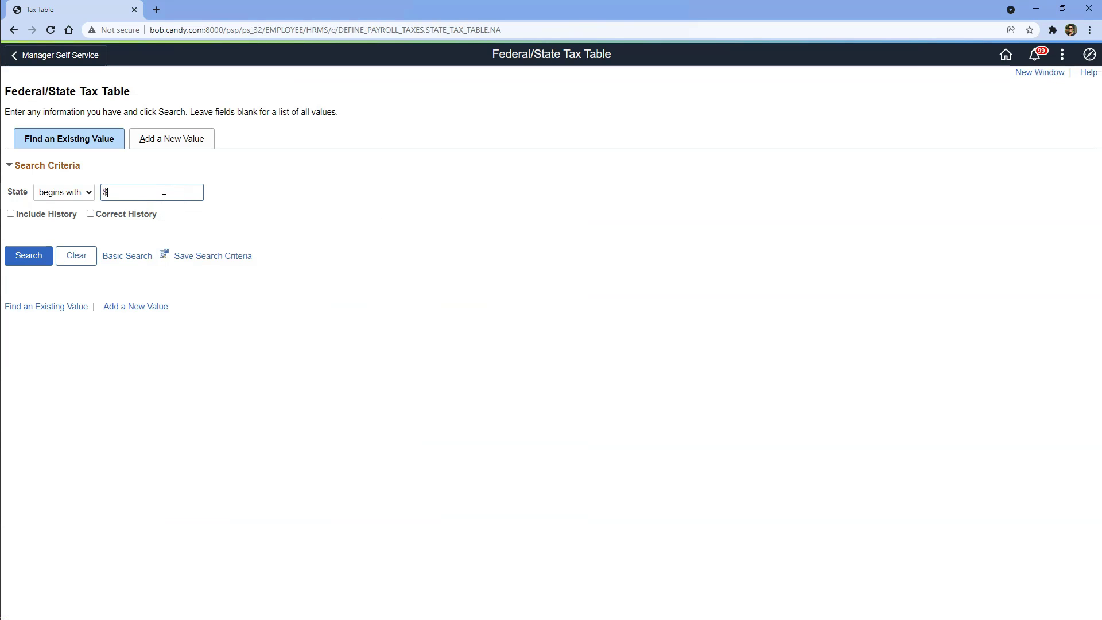
text($U)
key(Return)
click(175, 287)
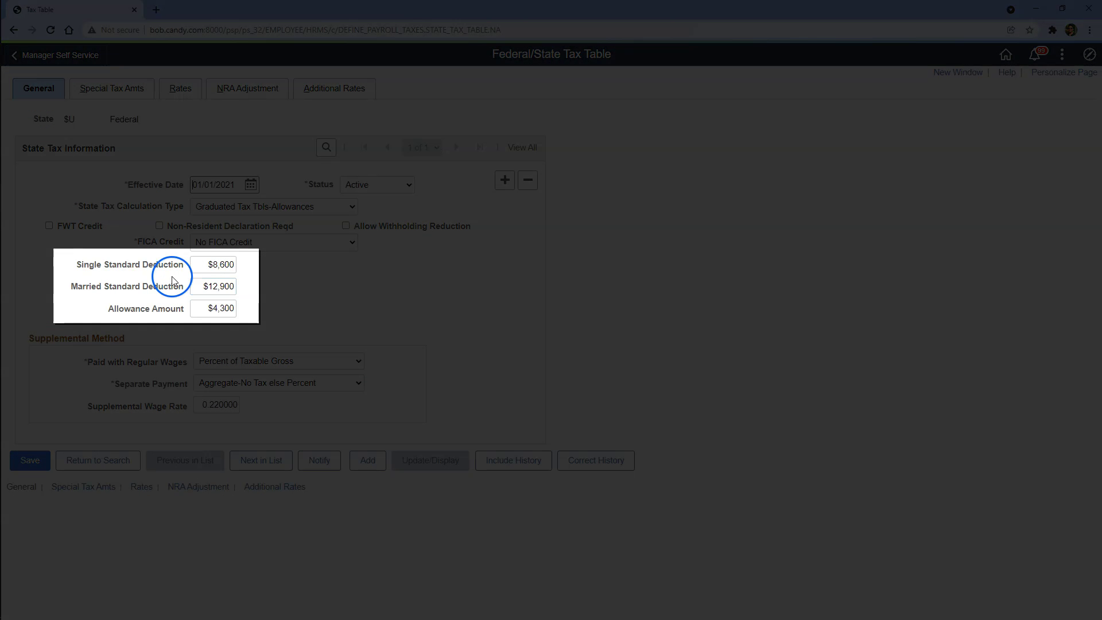
click(126, 144)
click(180, 91)
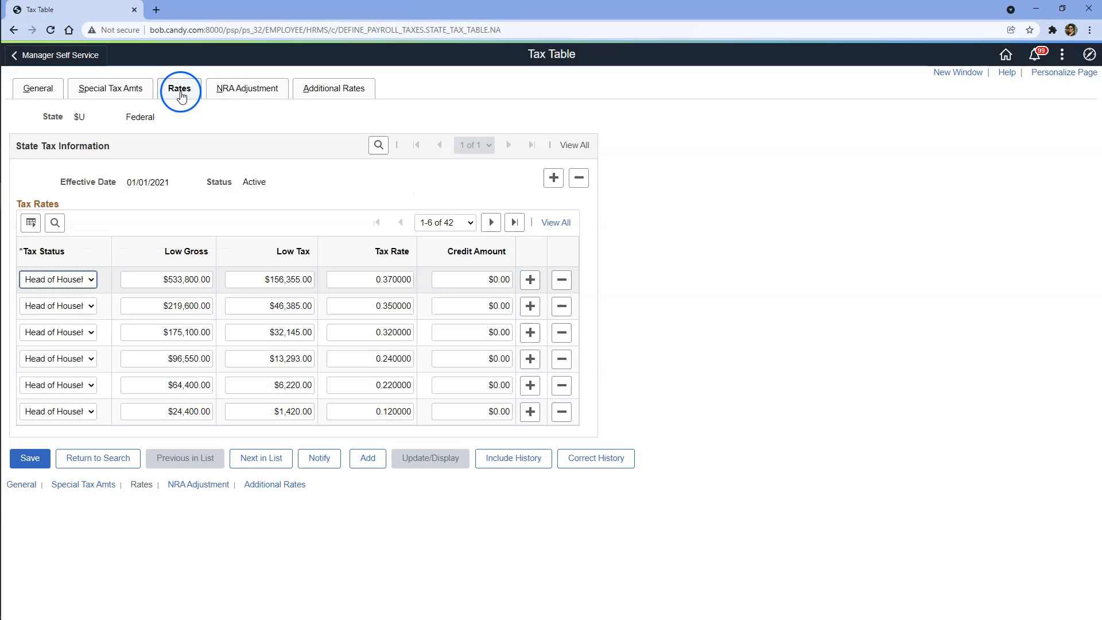
click(555, 223)
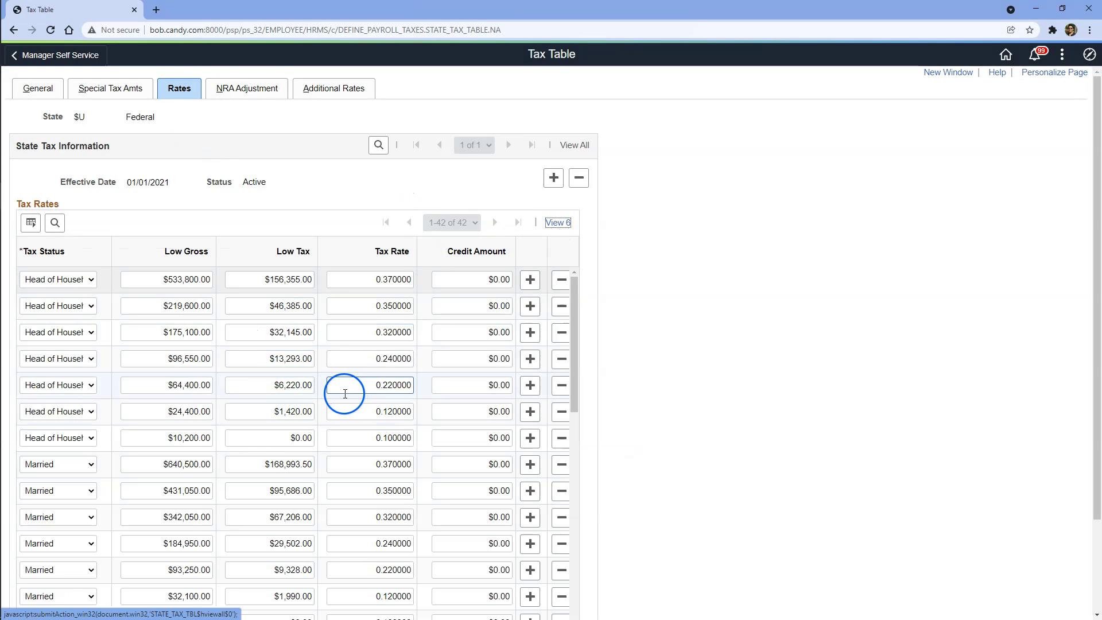
click(934, 143)
click(1089, 54)
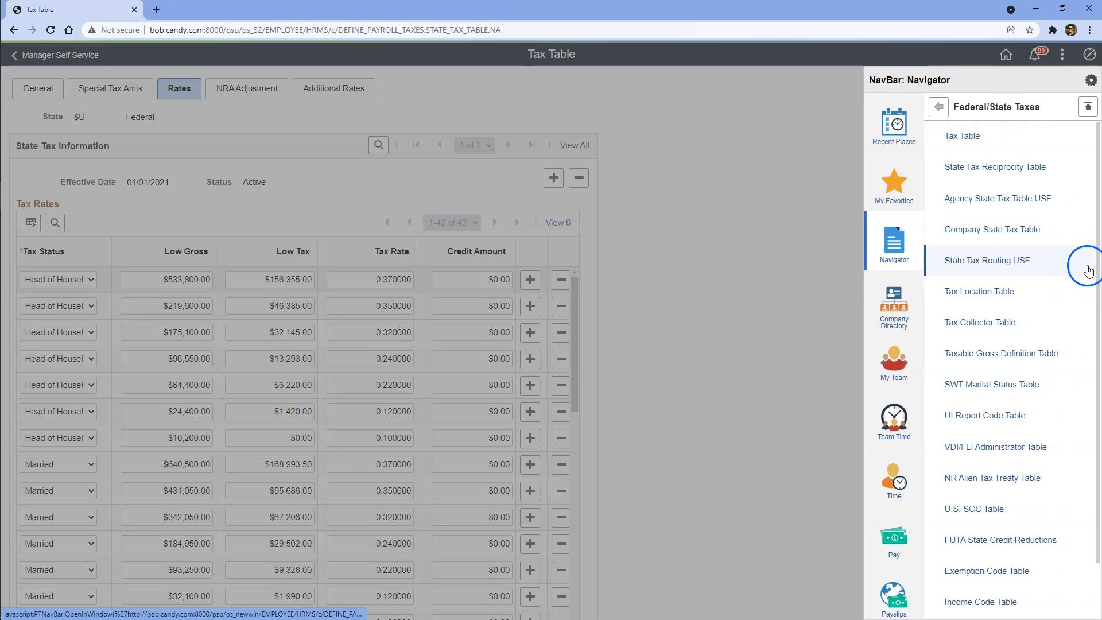
Search the Company State Tax Table for BOB in DC and start a new entry.
click(1002, 238)
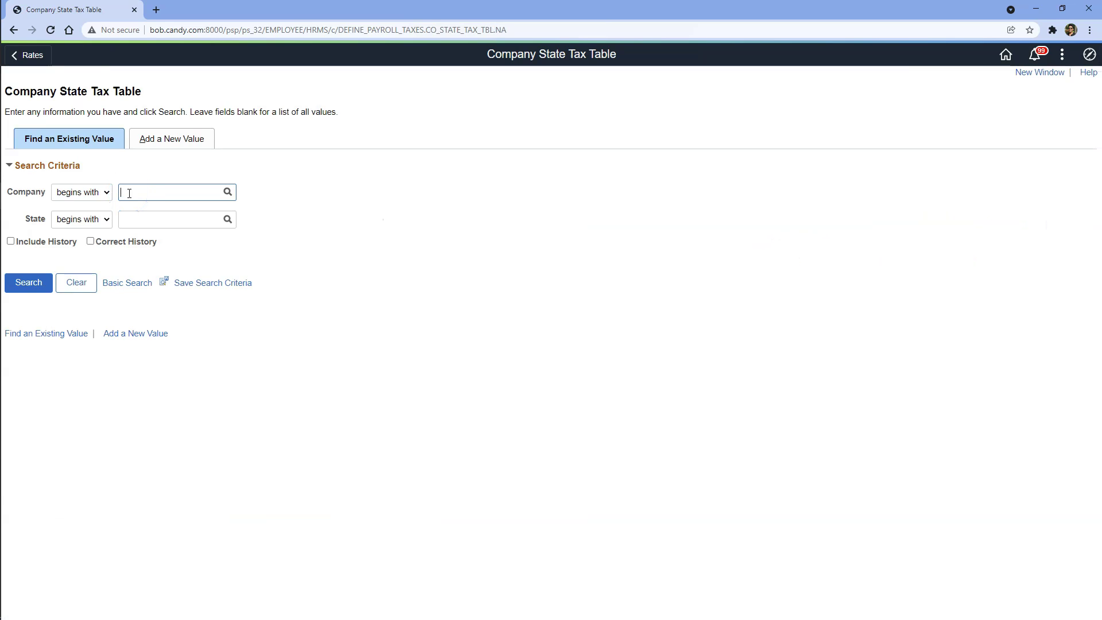
click(129, 193)
text(BOB)
key(Tab)
key(Return)
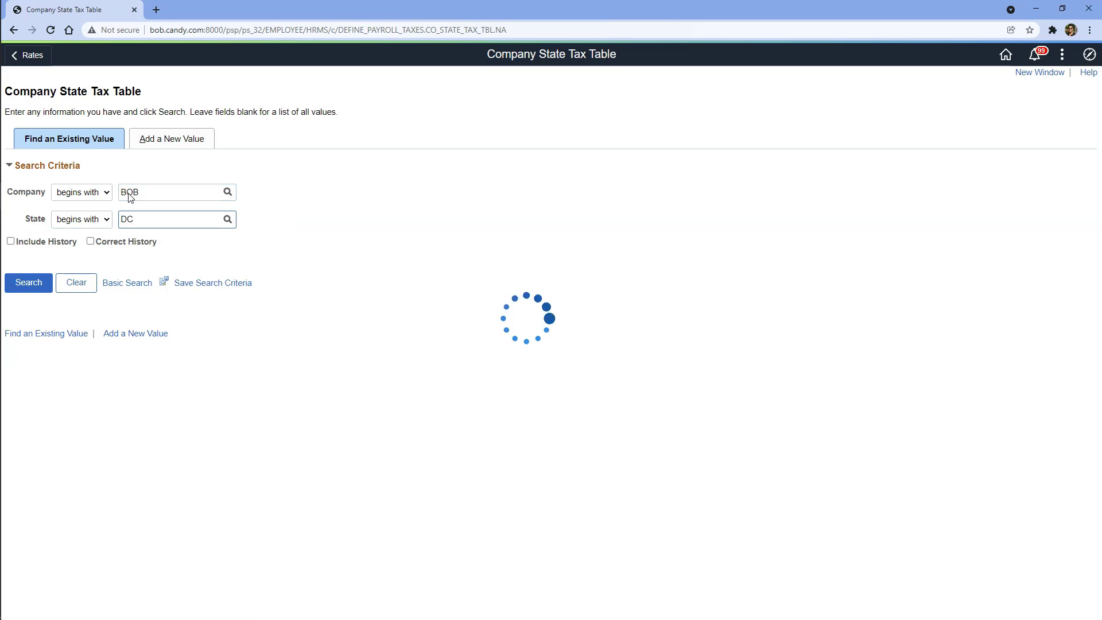
click(190, 144)
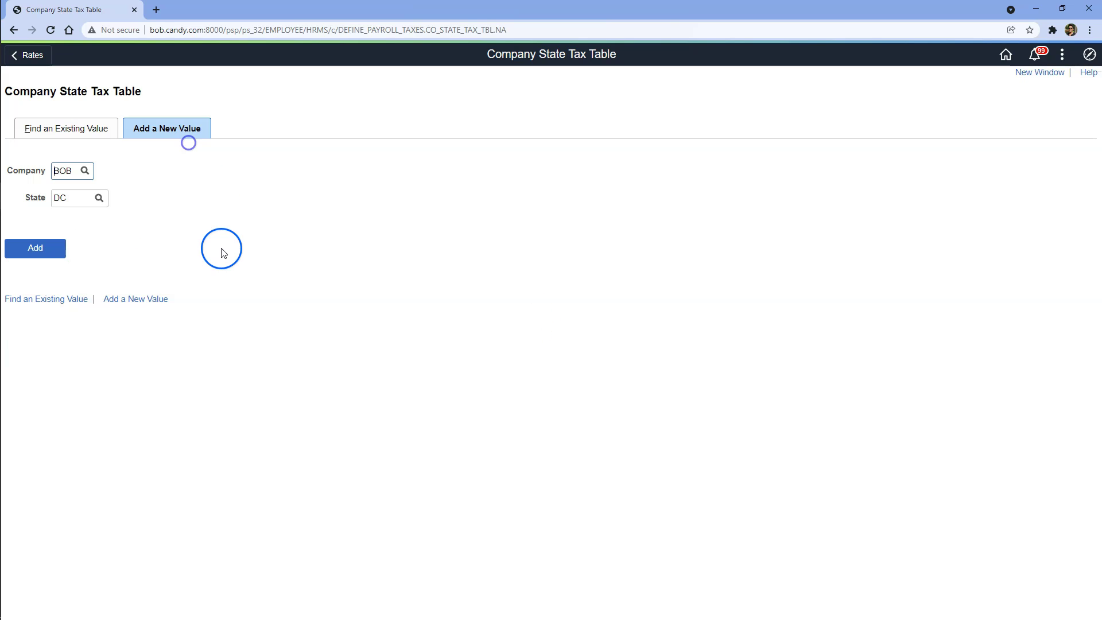
click(57, 247)
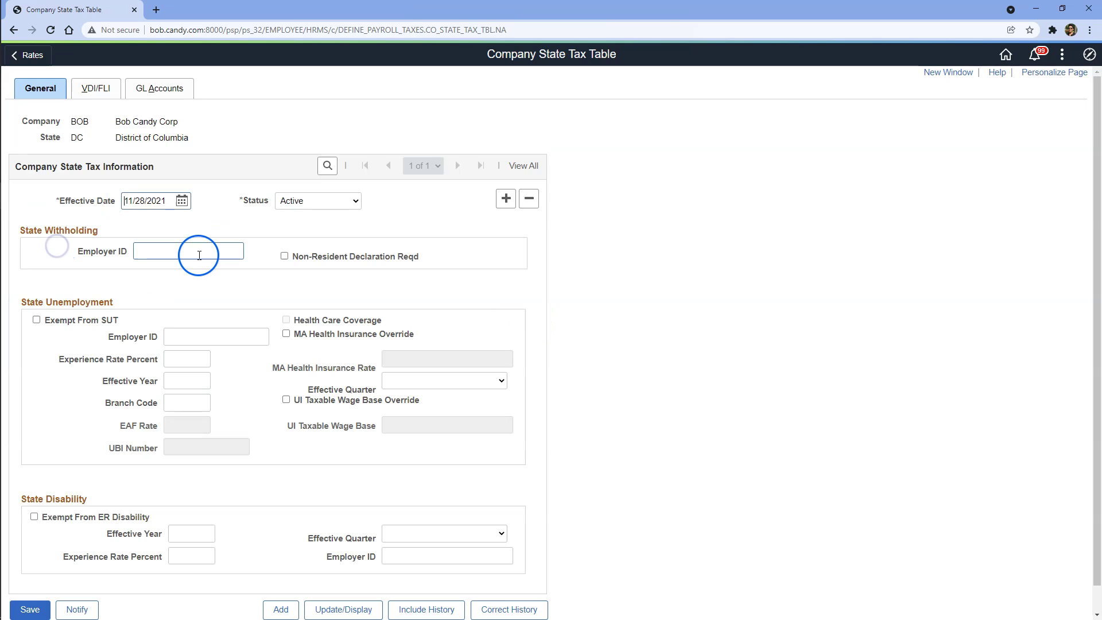
Set the new entry's effective date to 09/01/2021.
double_click(162, 200)
drag(170, 201, 72, 198)
text(09/0)
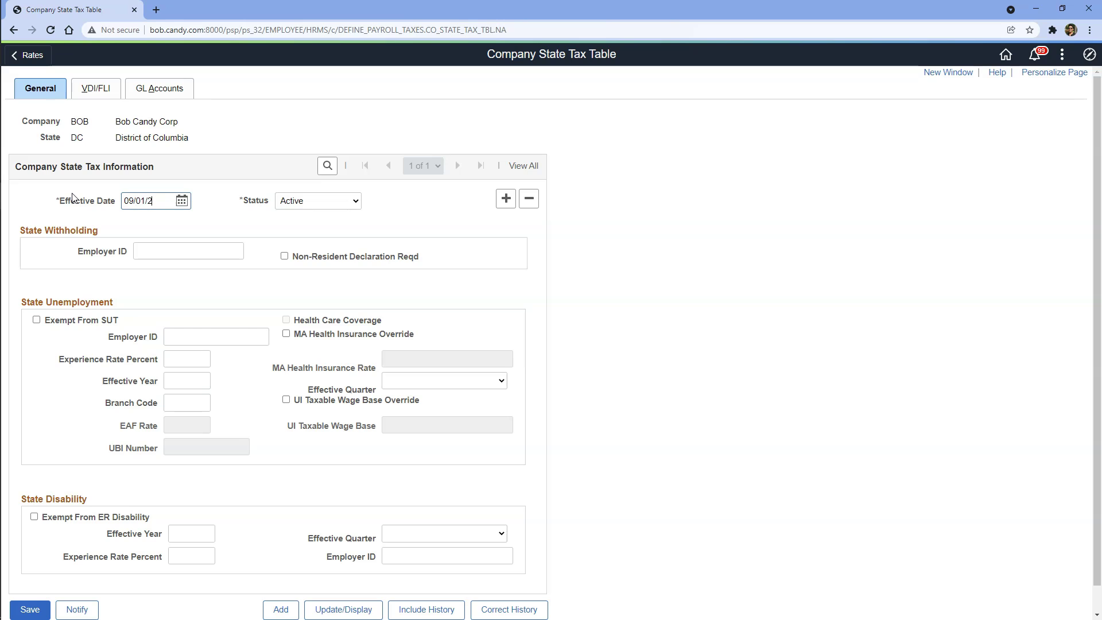
click(72, 197)
Enter the withholding employer ID and save the BOB DC tax entry.
click(147, 251)
click(173, 251)
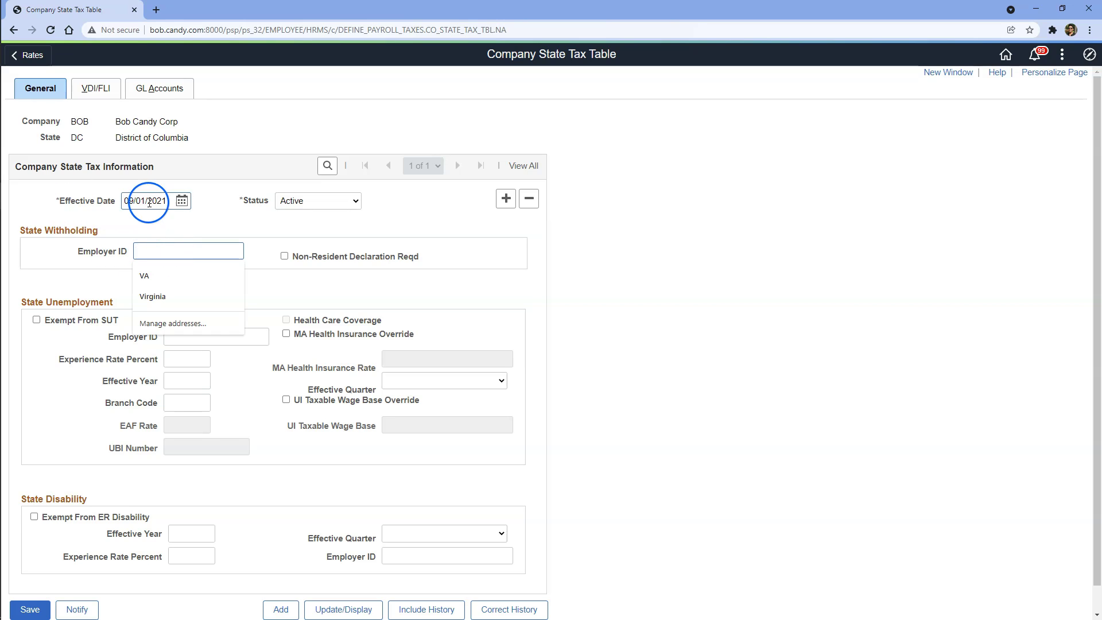
text(999991239)
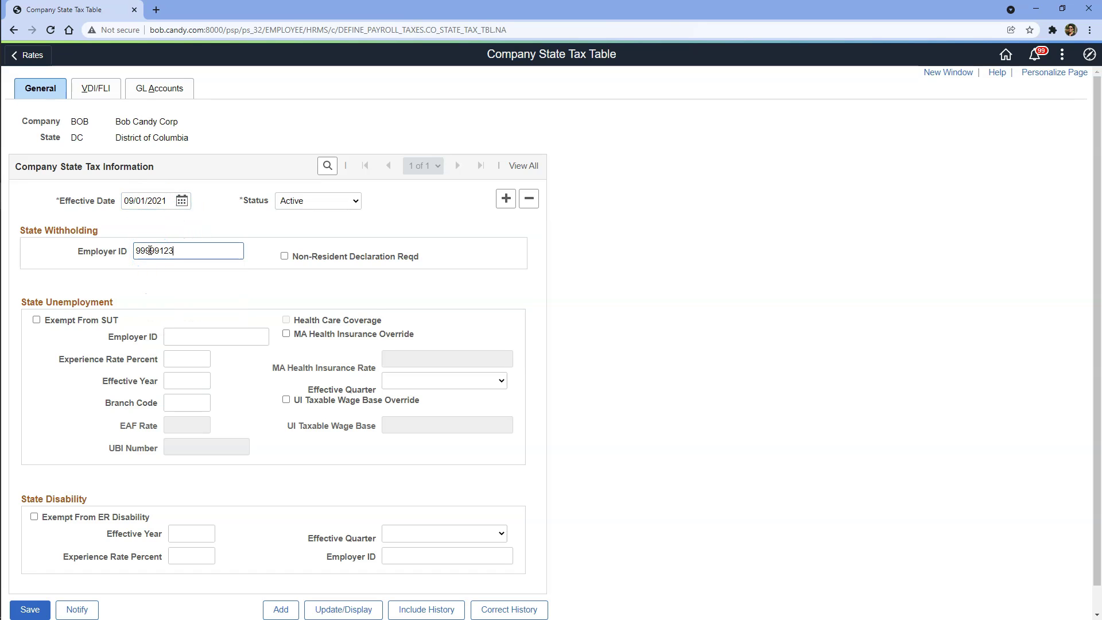
click(310, 302)
scroll(436, 367, down, 1)
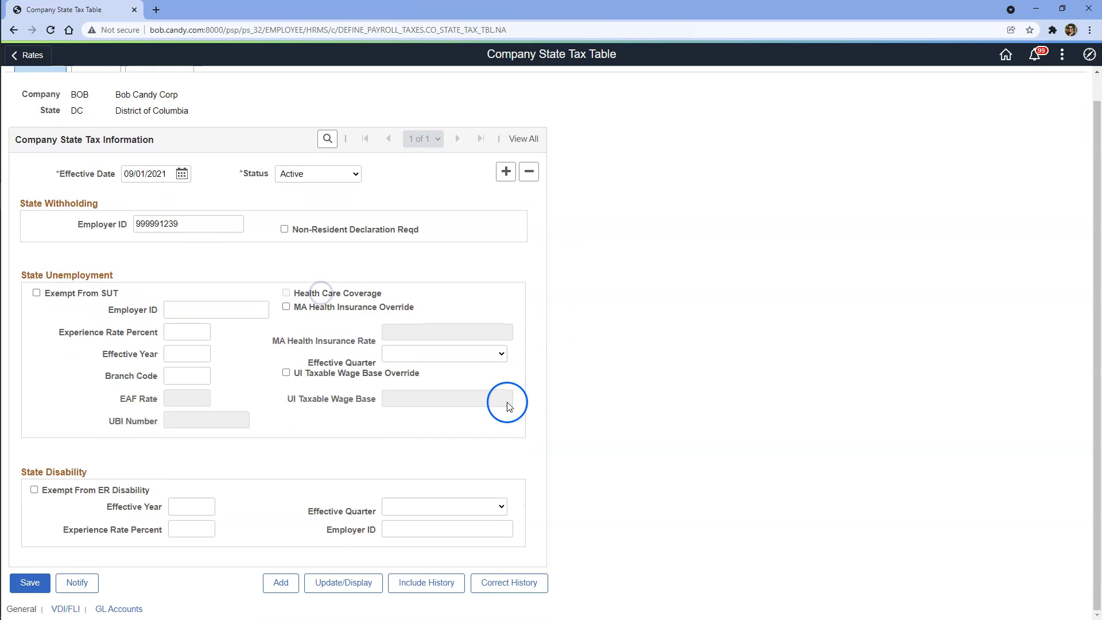
click(32, 583)
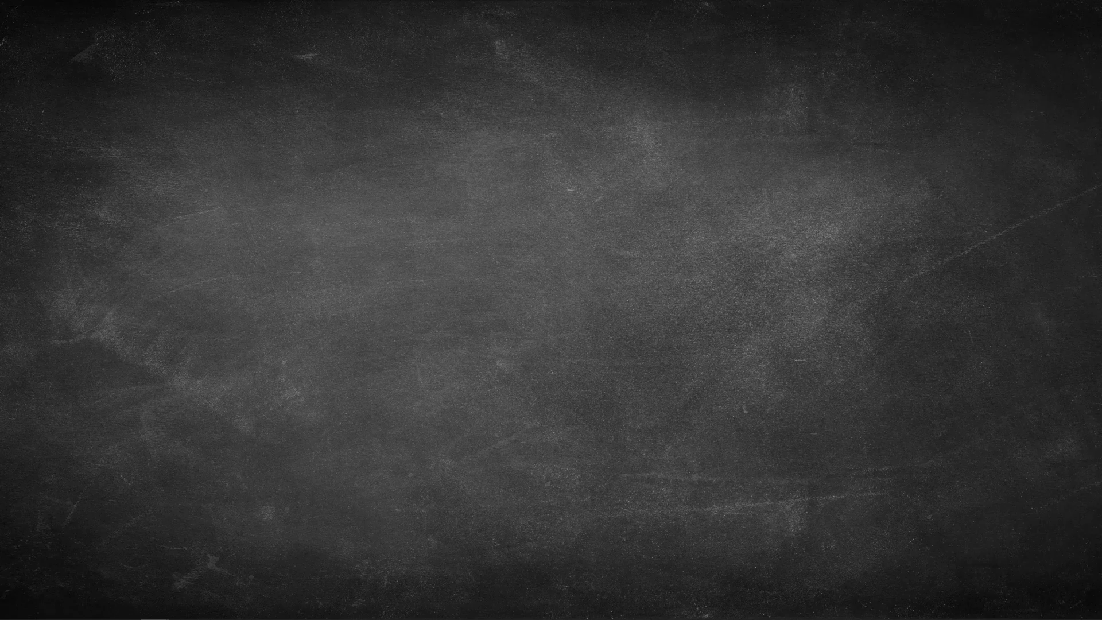
key(Right)
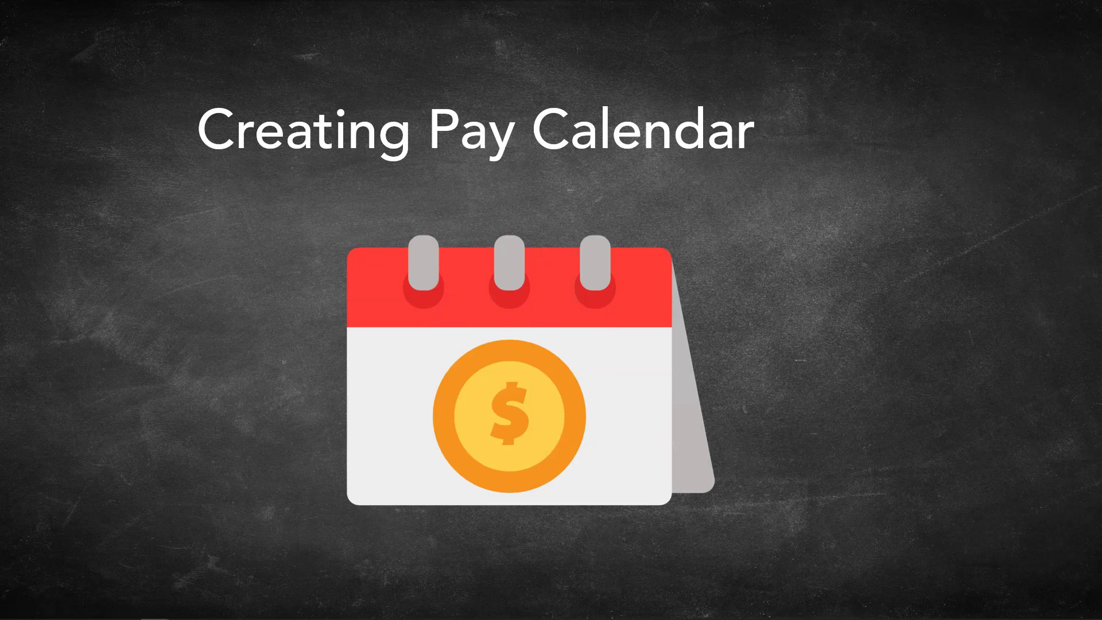
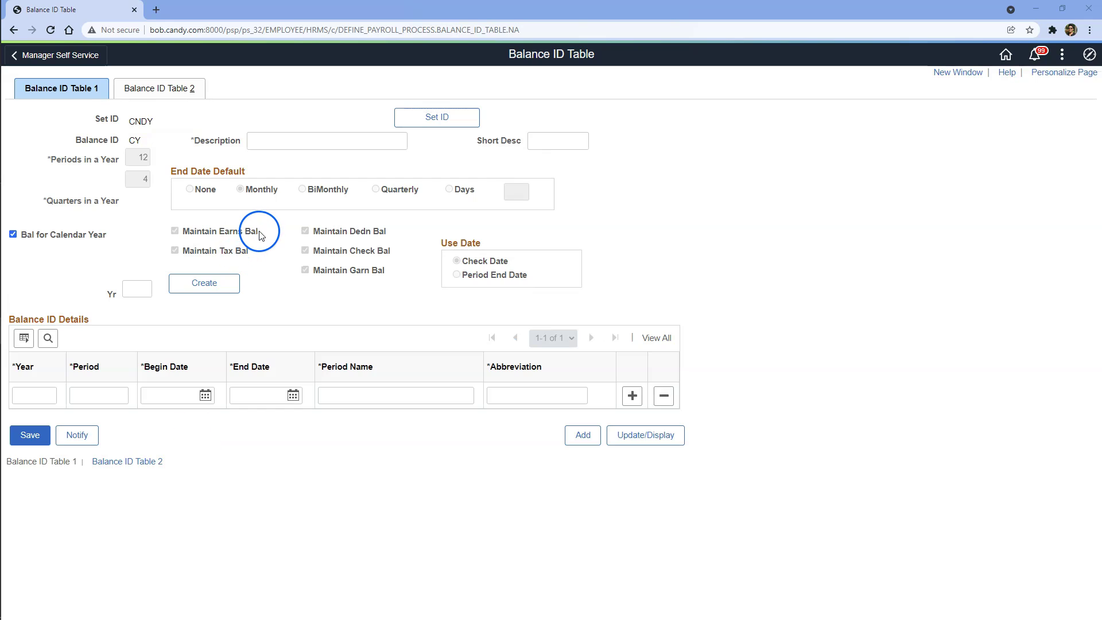
Highlight the earnings, tax, deduction and check balance settings of balance CY.
drag(258, 232, 223, 234)
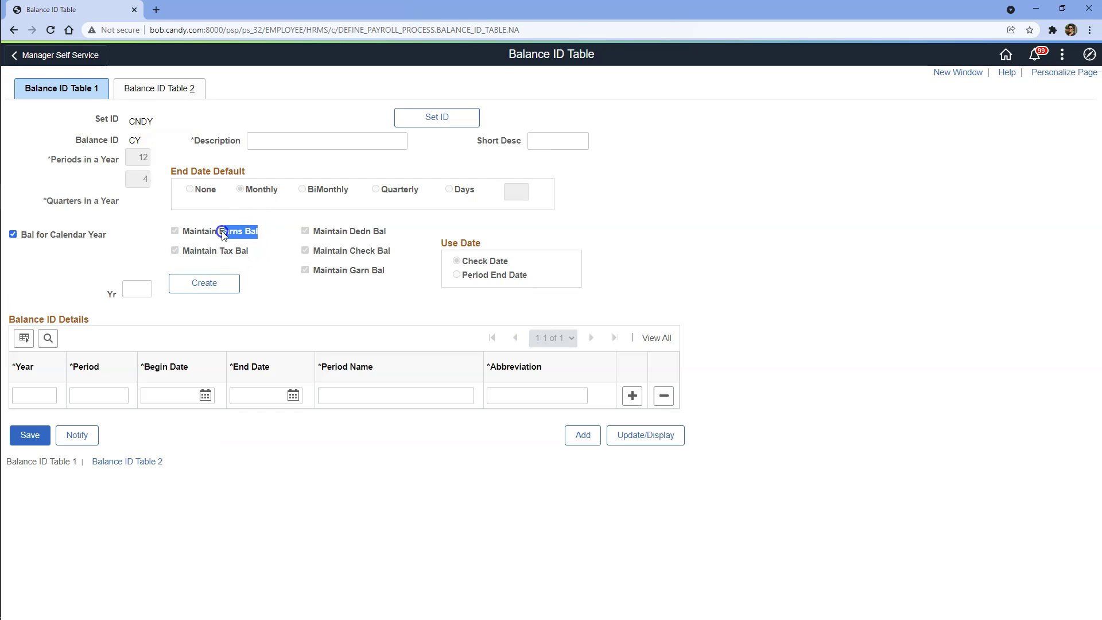
double_click(255, 250)
drag(258, 231, 208, 232)
drag(388, 231, 315, 231)
drag(391, 251, 325, 253)
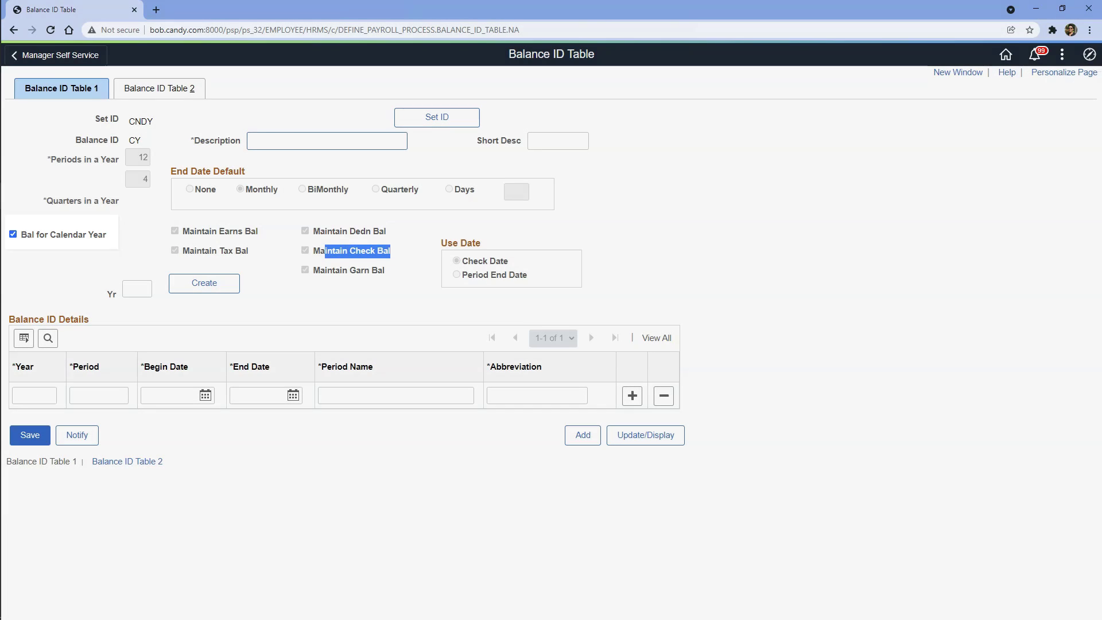
Describe the balance as 'Bob Company Calendar Year Bal' and generate its 2021 monthly periods.
click(275, 143)
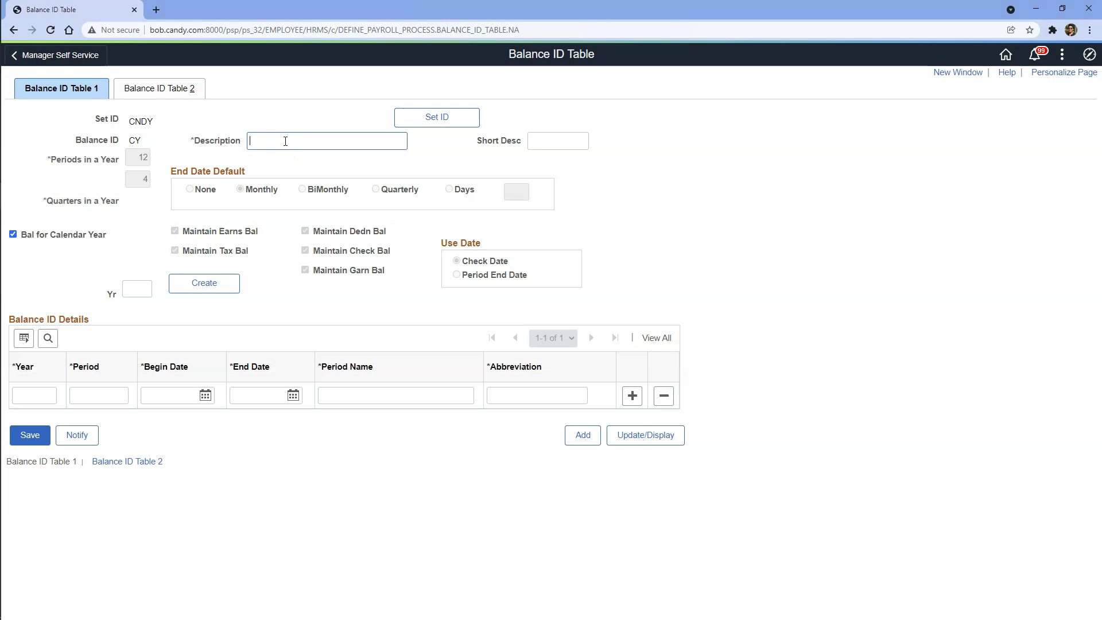
text(Bob Company Calendar Year Bal)
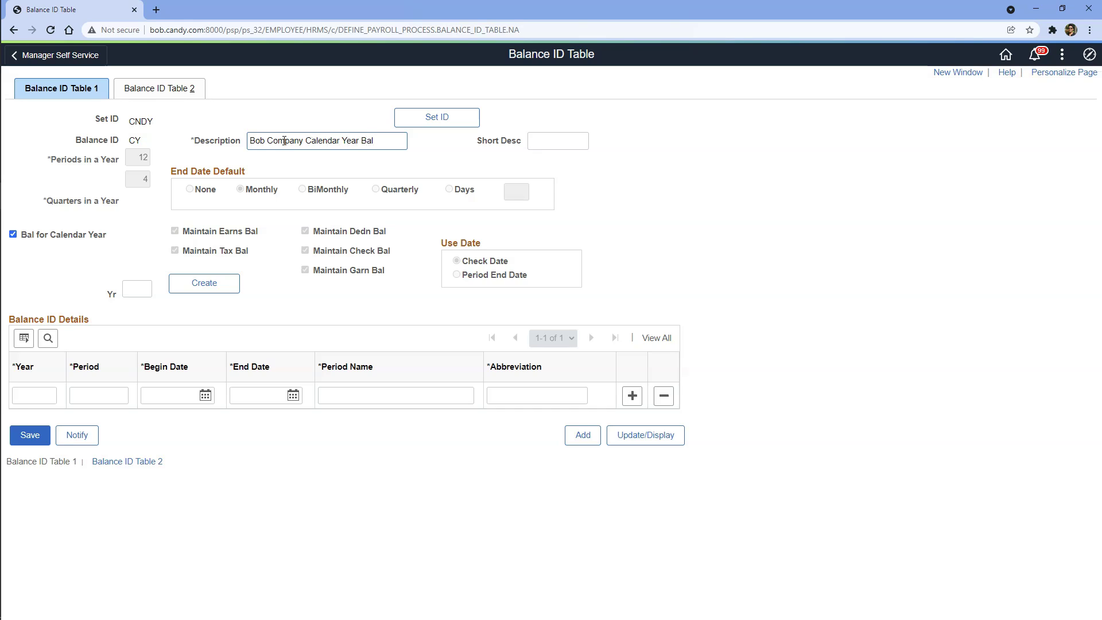
click(135, 288)
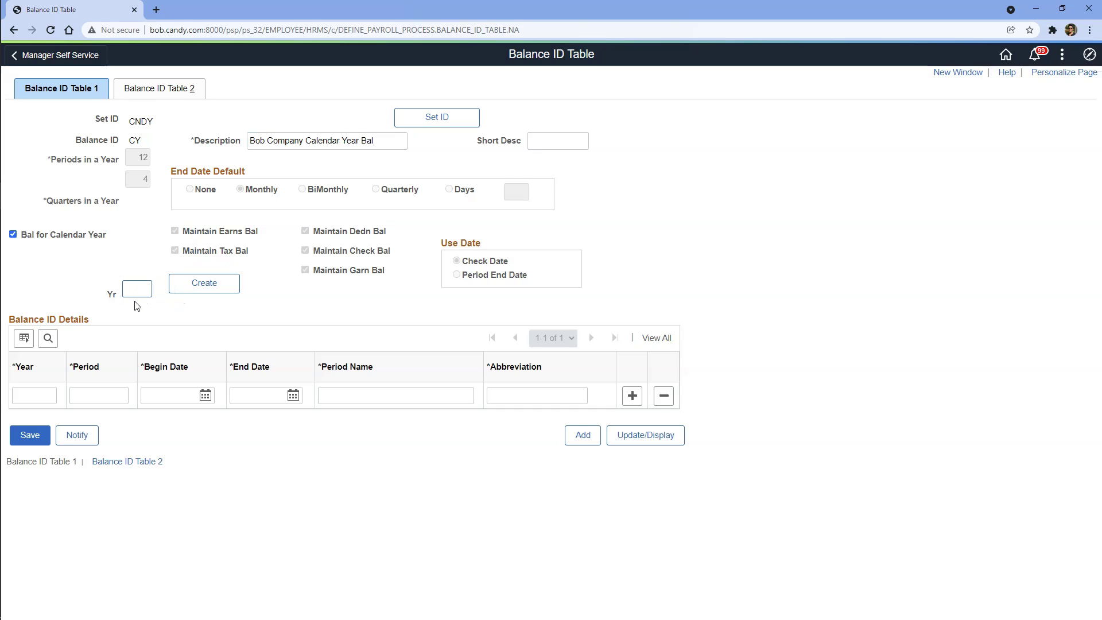
text(2021)
click(136, 304)
click(185, 288)
click(561, 333)
Generate the 2022 periods and review all 24 monthly period rows.
click(132, 290)
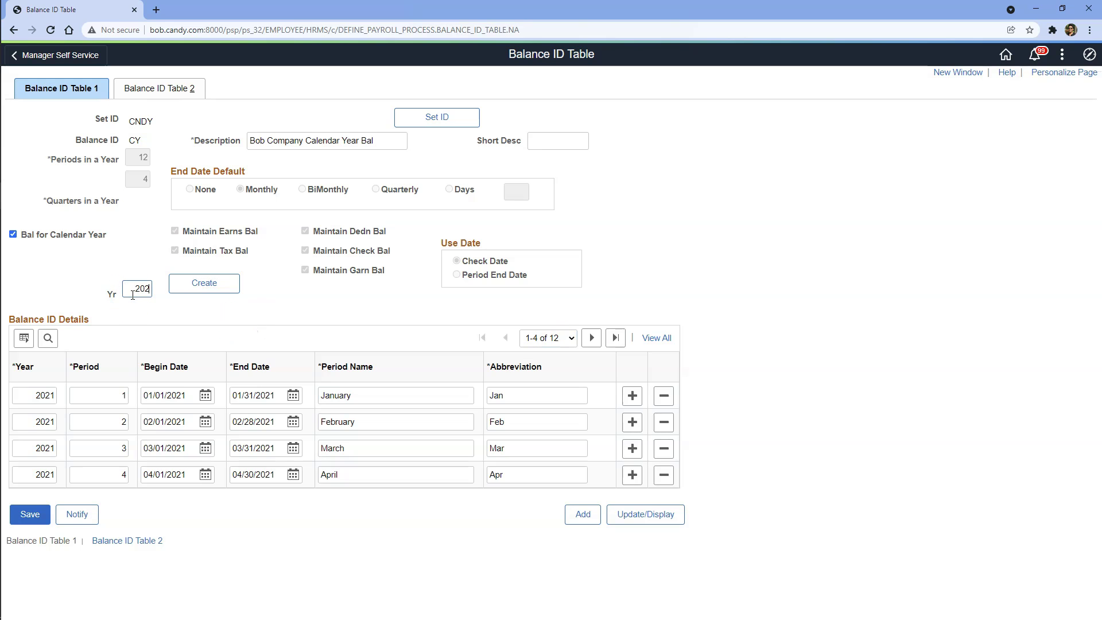
click(202, 291)
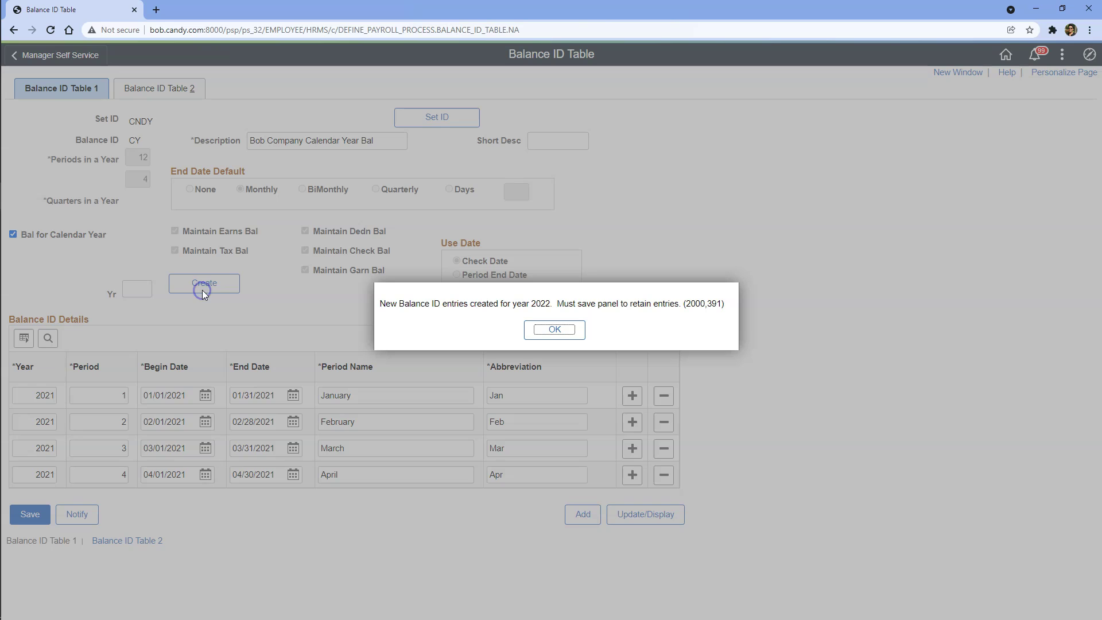
click(554, 329)
click(657, 337)
mouse_move(675, 396)
mouse_down()
mouse_move(683, 484)
mouse_move(666, 397)
mouse_up()
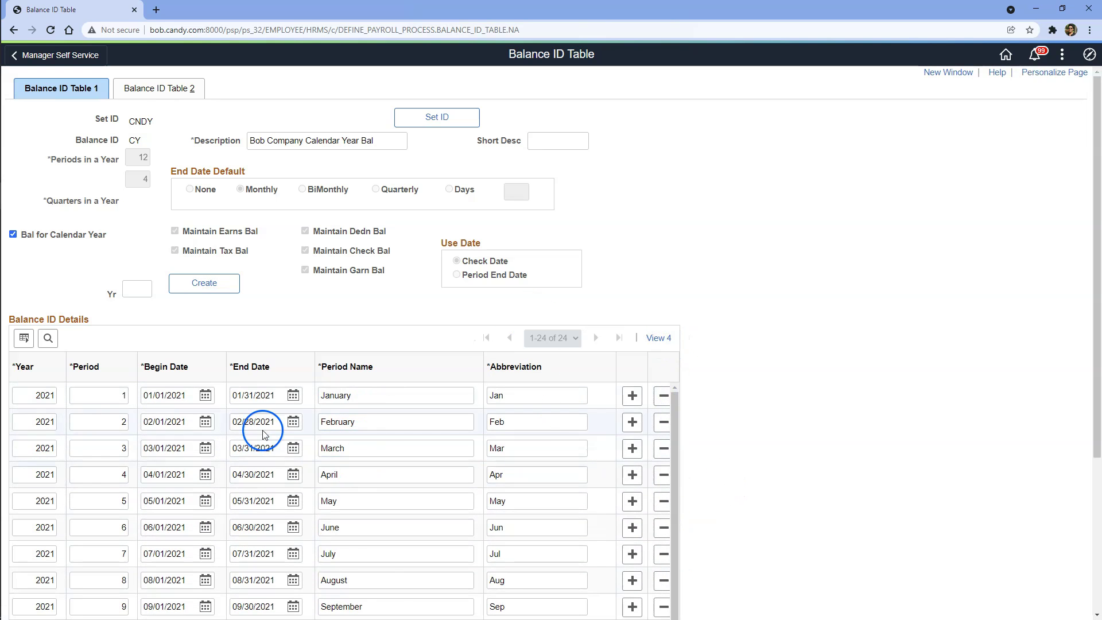
scroll(245, 476, down, 4)
scroll(792, 475, down, 4)
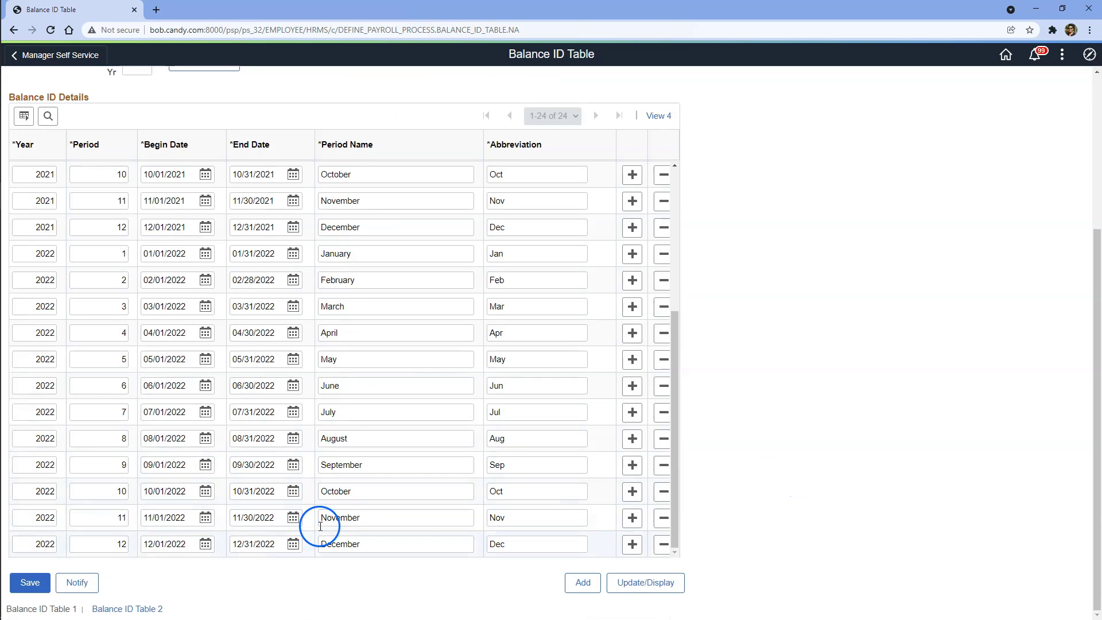
scroll(315, 539, up, 4)
scroll(866, 419, up, 4)
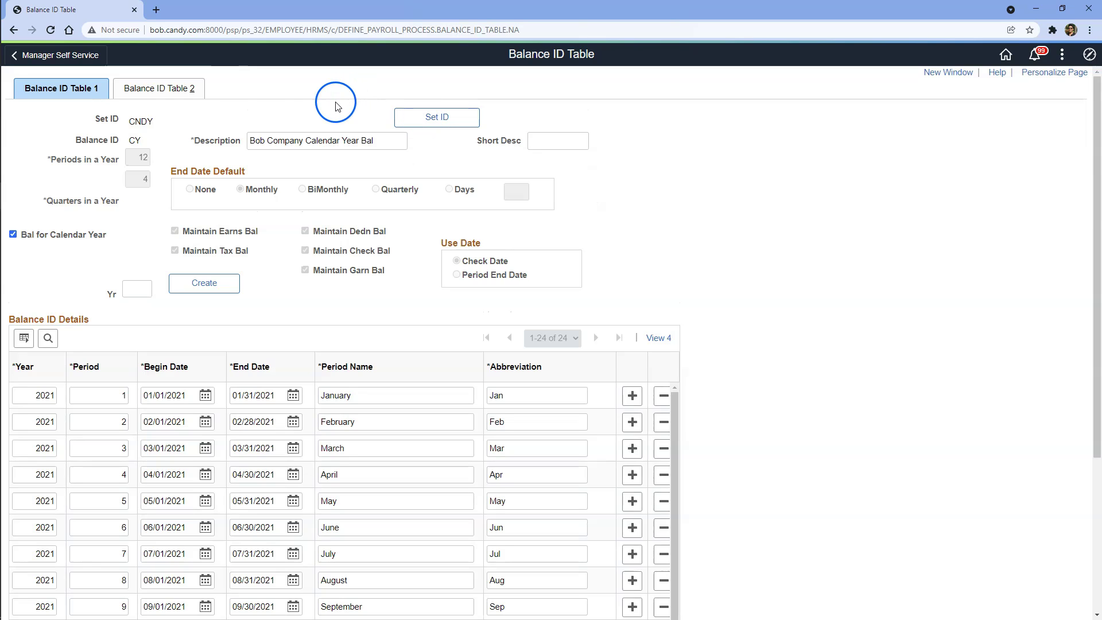
Review all eight 2021–2022 quarter rows on the Balance ID Table 2 page.
click(165, 91)
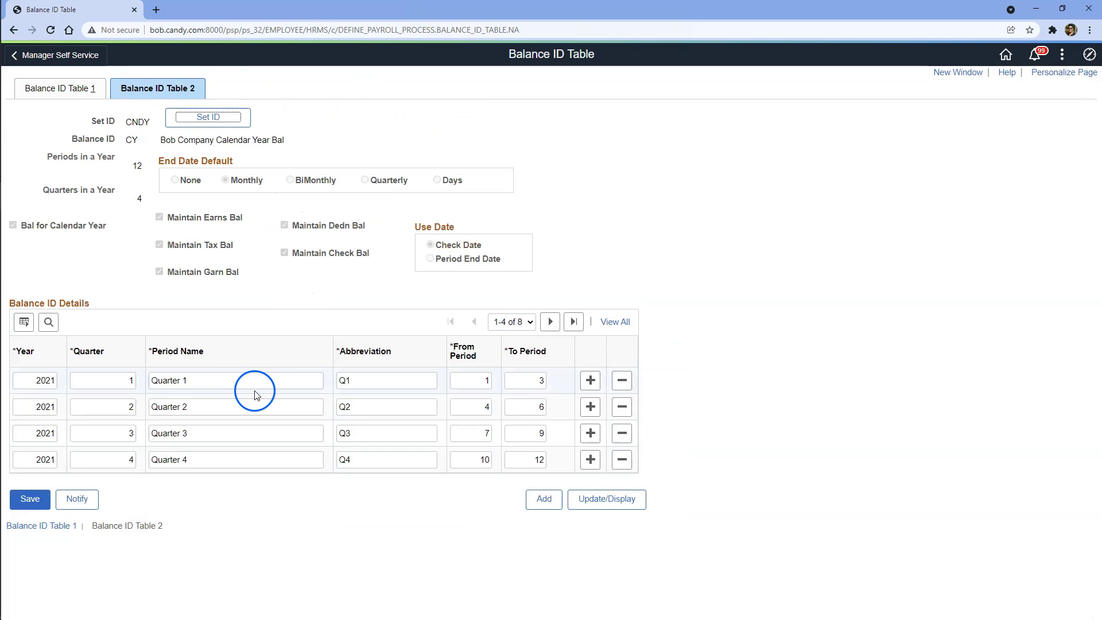
click(614, 322)
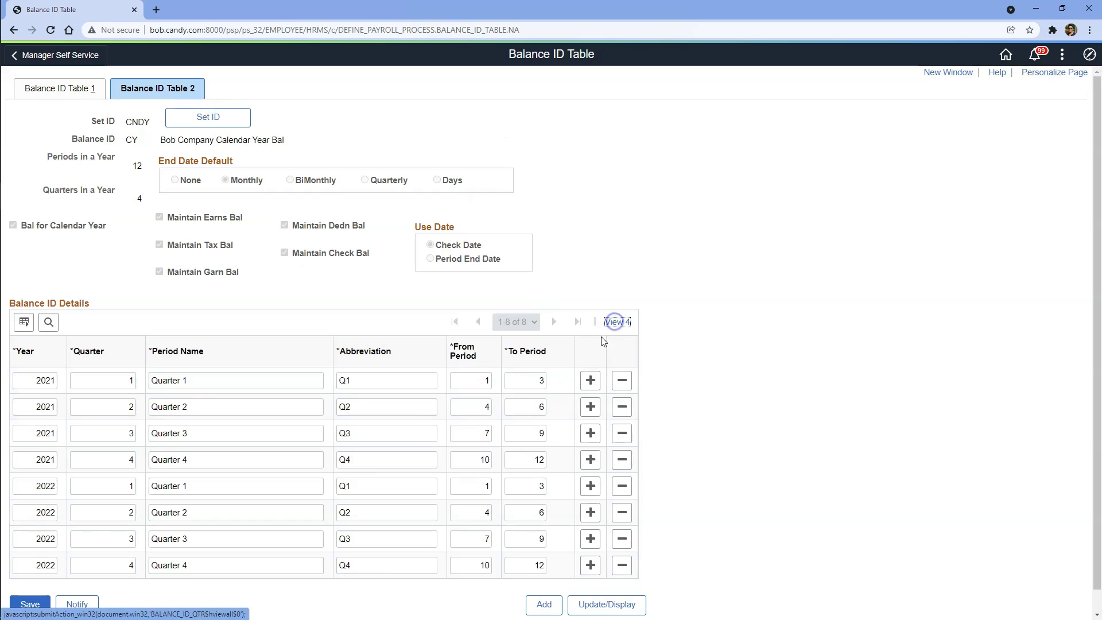
click(365, 547)
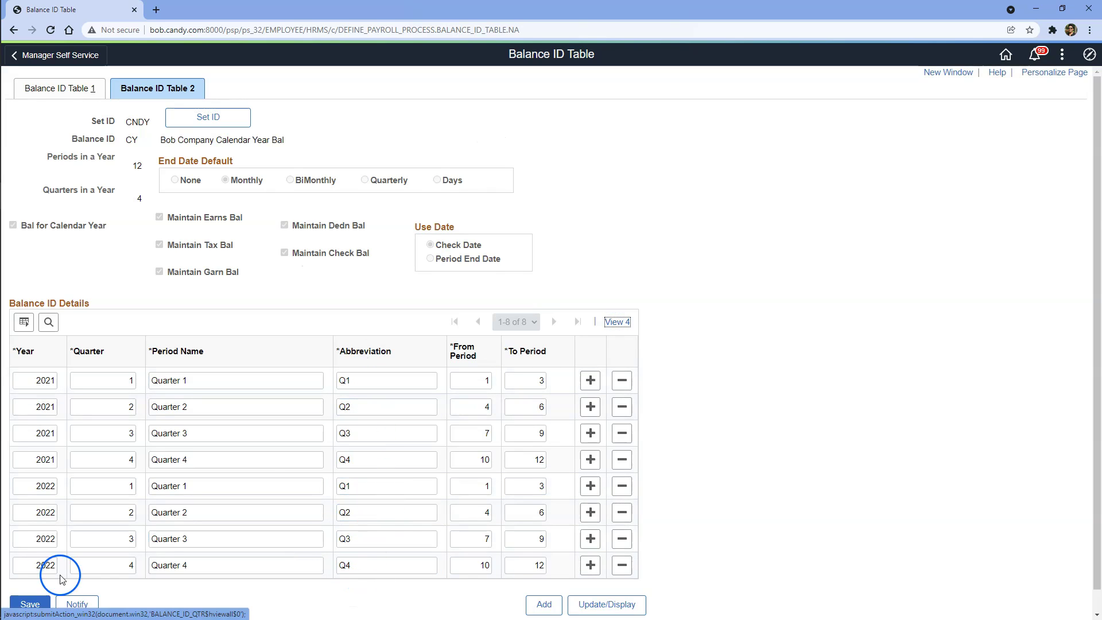
scroll(334, 418, down, 1)
scroll(148, 198, up, 1)
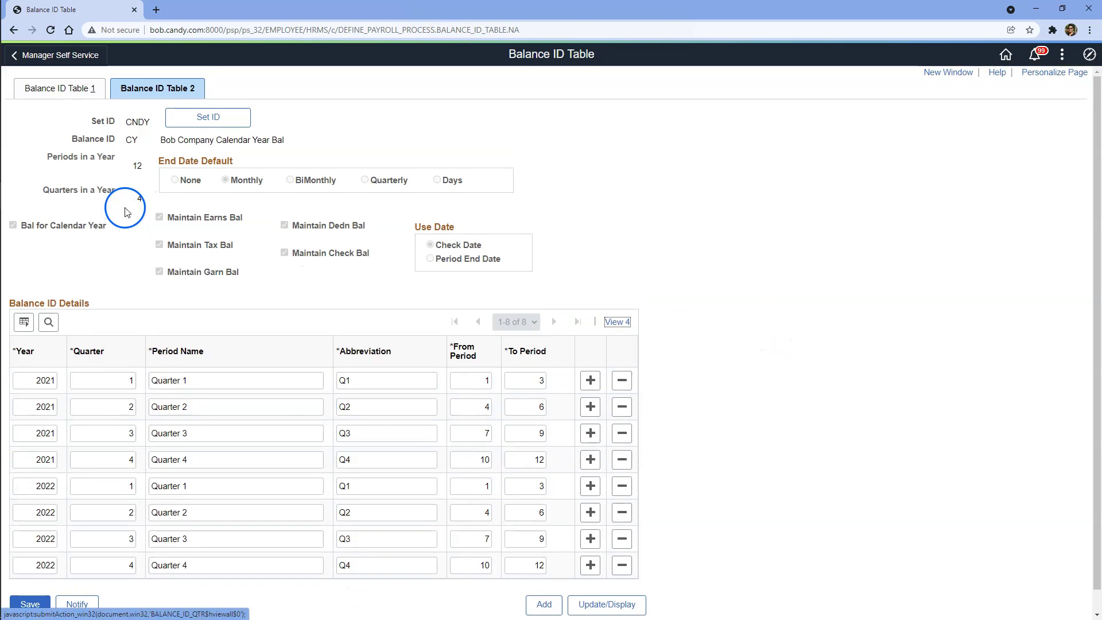
Save the CY balance ID and go to the Pay Run Table search page.
click(69, 88)
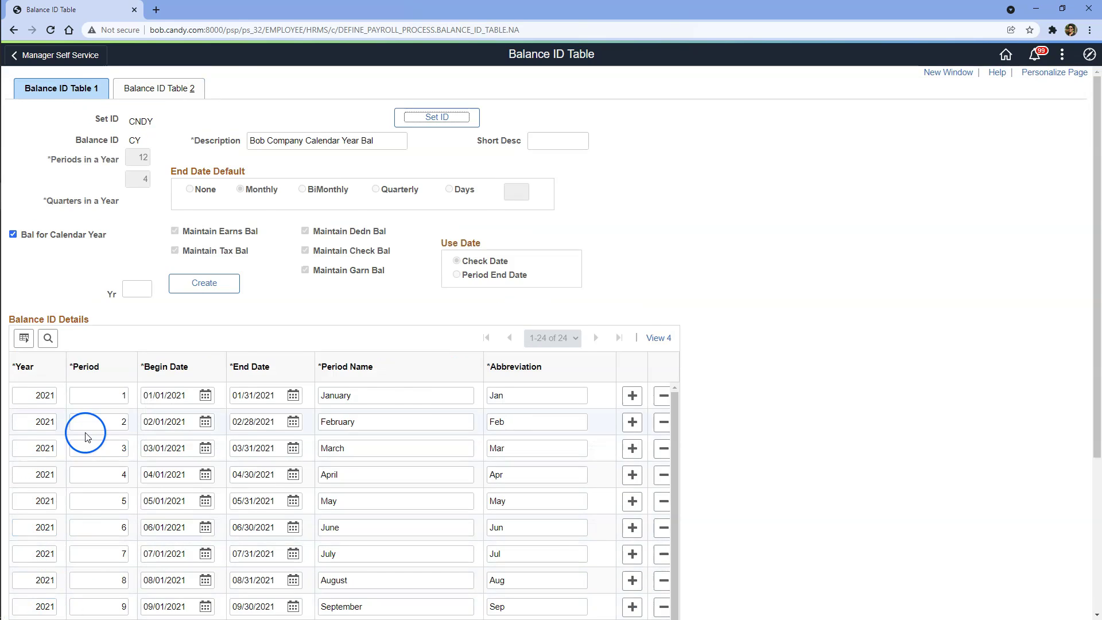
scroll(426, 484, down, 4)
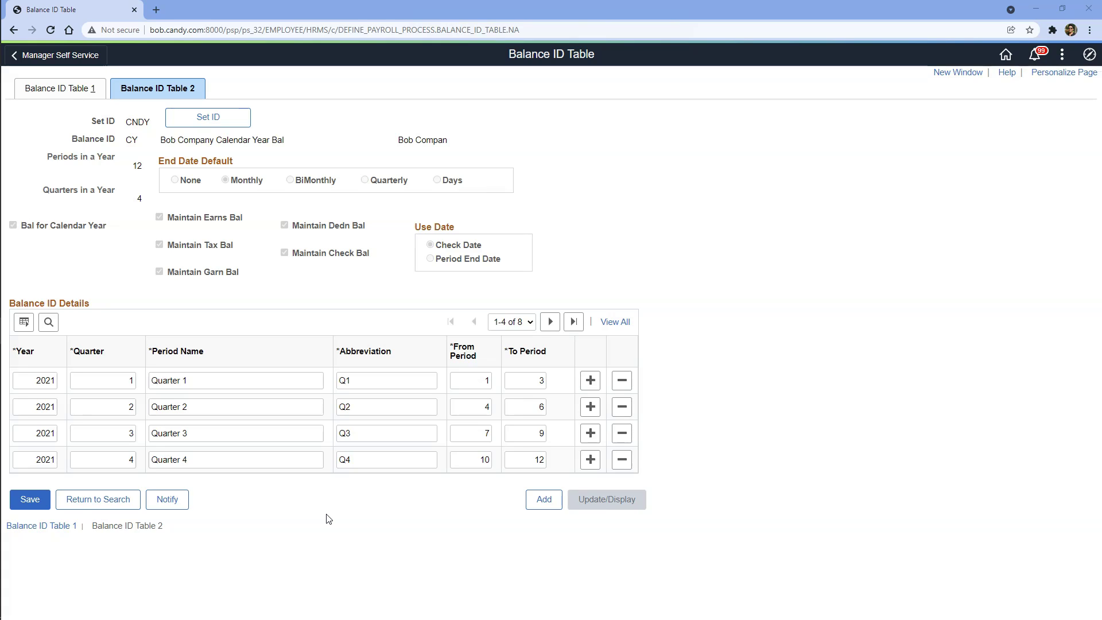
click(1033, 116)
click(1089, 54)
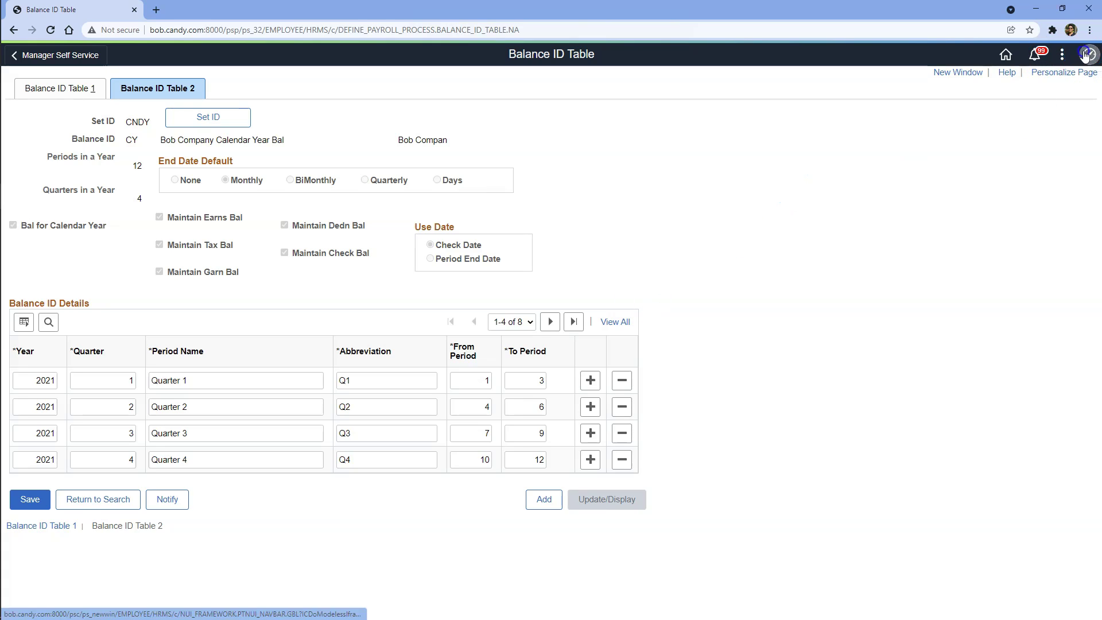
click(1008, 215)
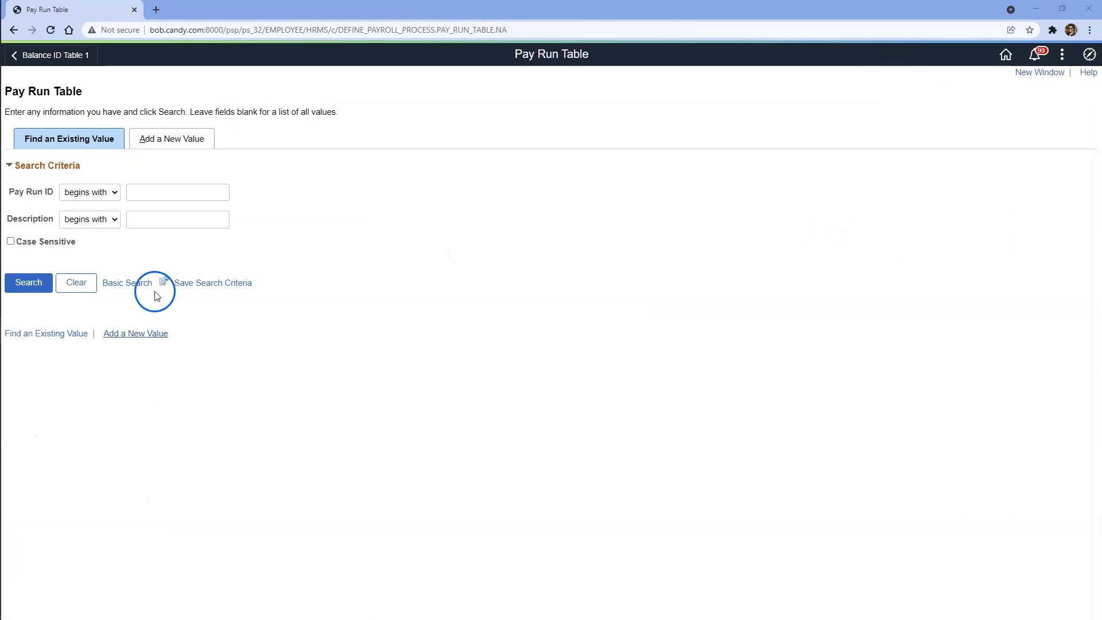
Add a new Pay Run ID 21_1031MON.
click(169, 131)
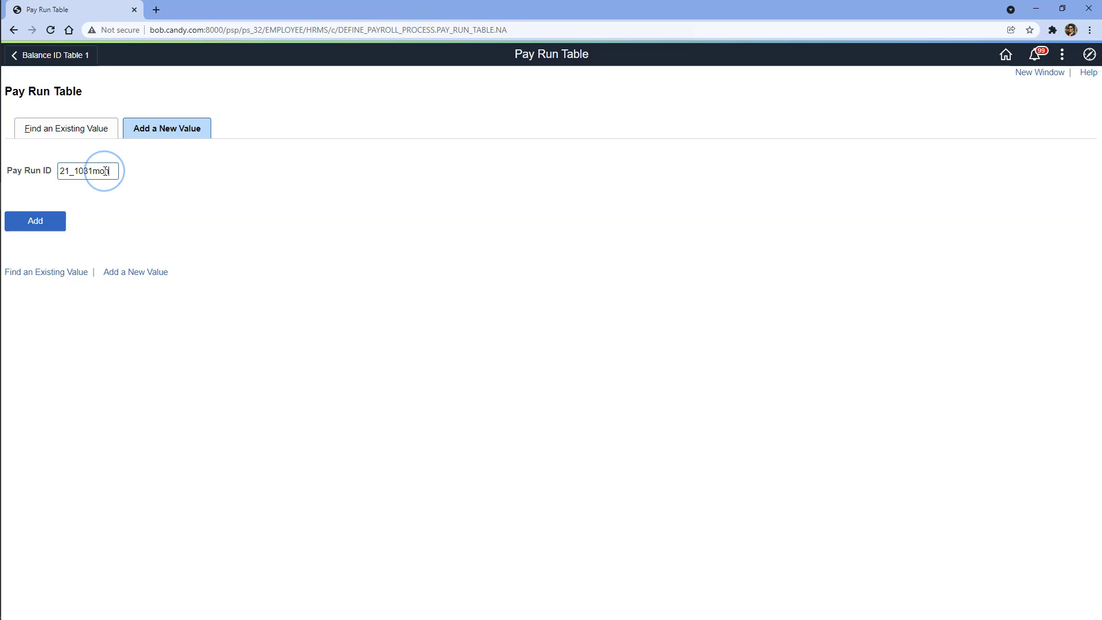
click(52, 222)
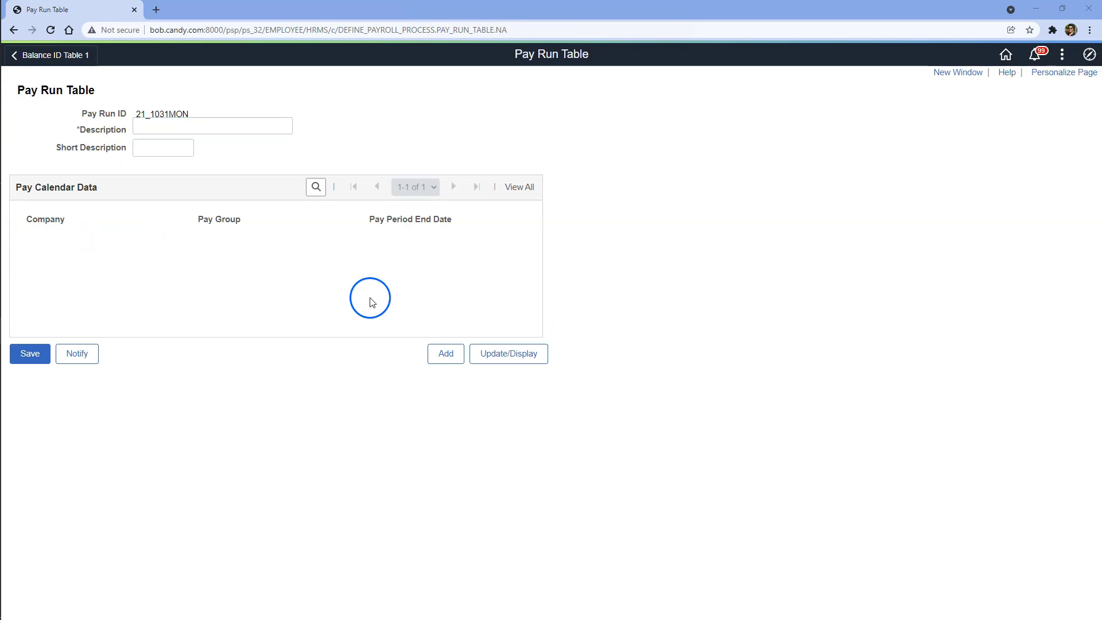
drag(129, 113, 212, 113)
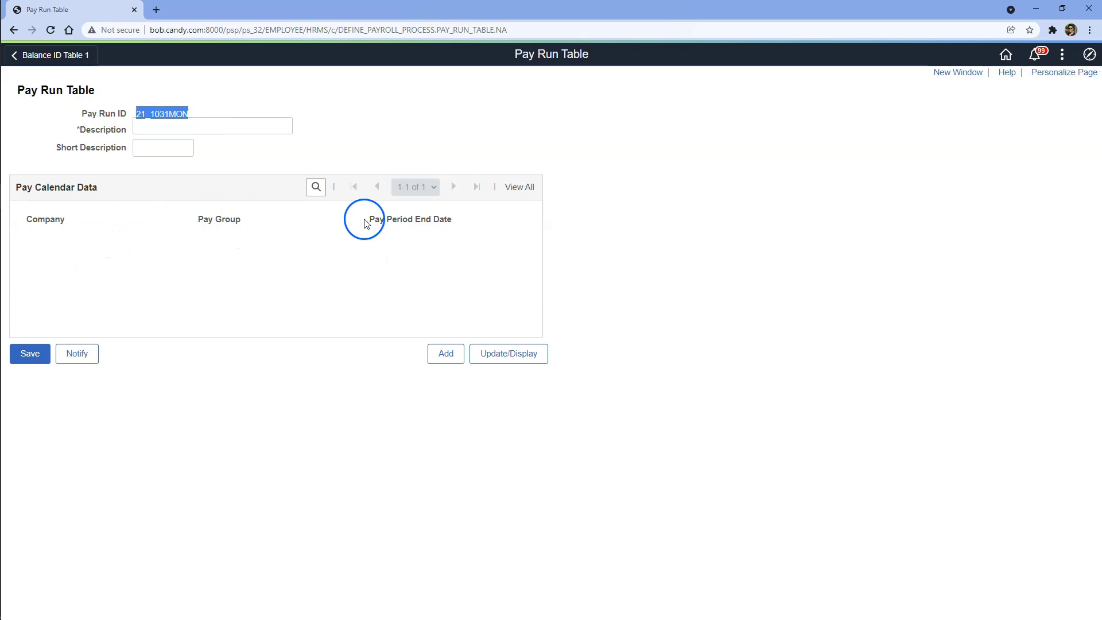
Give pay run 21_1031MON the description 'Demo Pay Run' and save it.
click(163, 130)
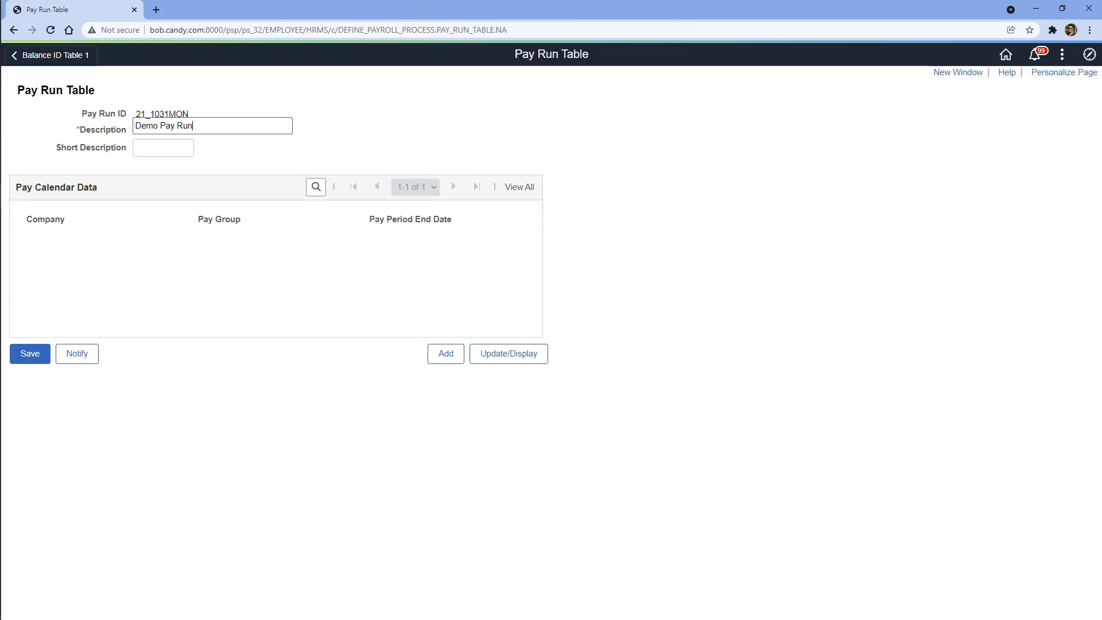
click(82, 276)
click(35, 360)
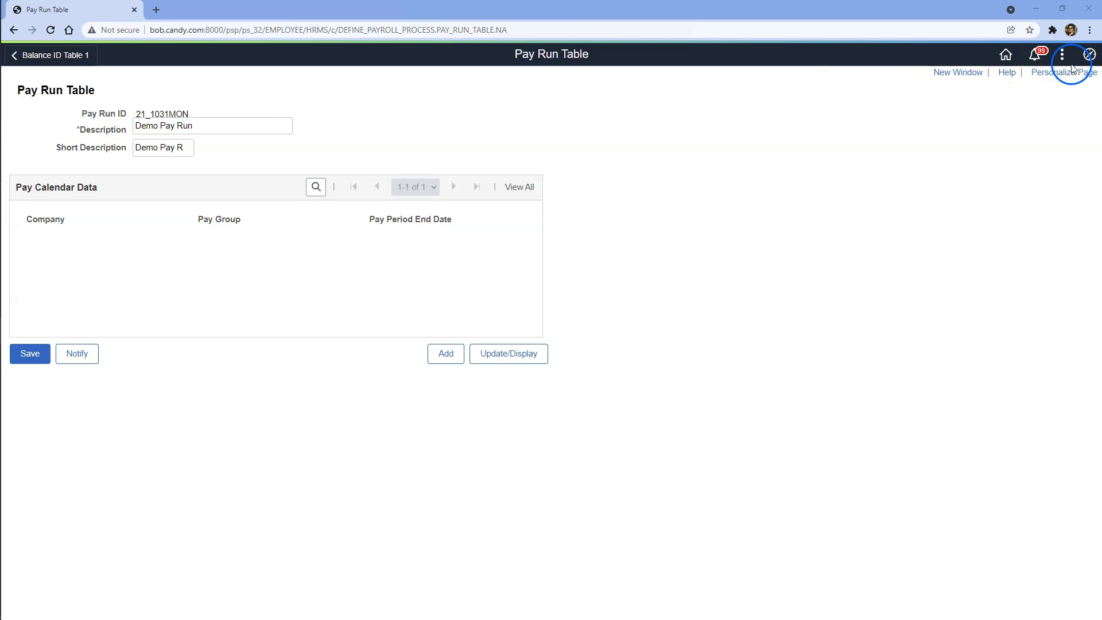
click(1088, 54)
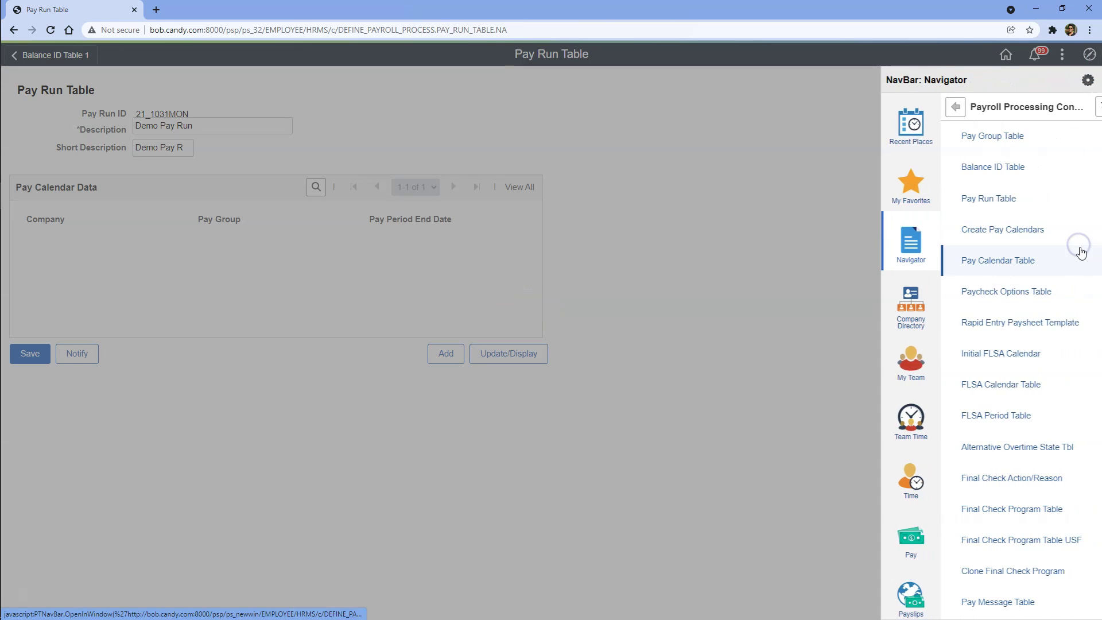
Create a new Demo run control on the Create Pay Calendars page.
click(1018, 230)
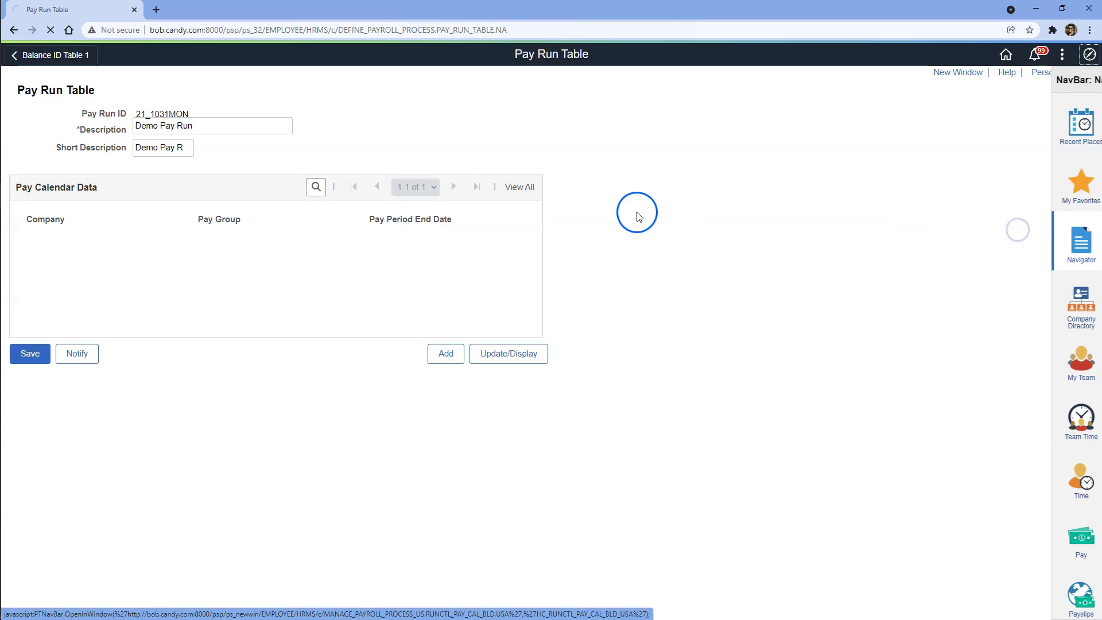
click(166, 143)
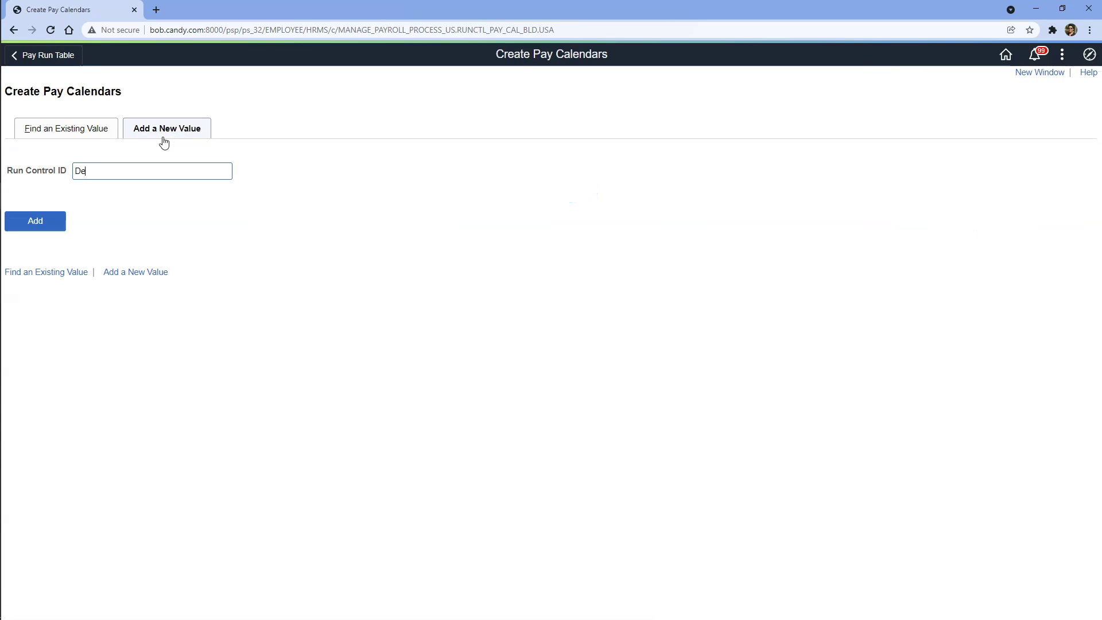
click(46, 222)
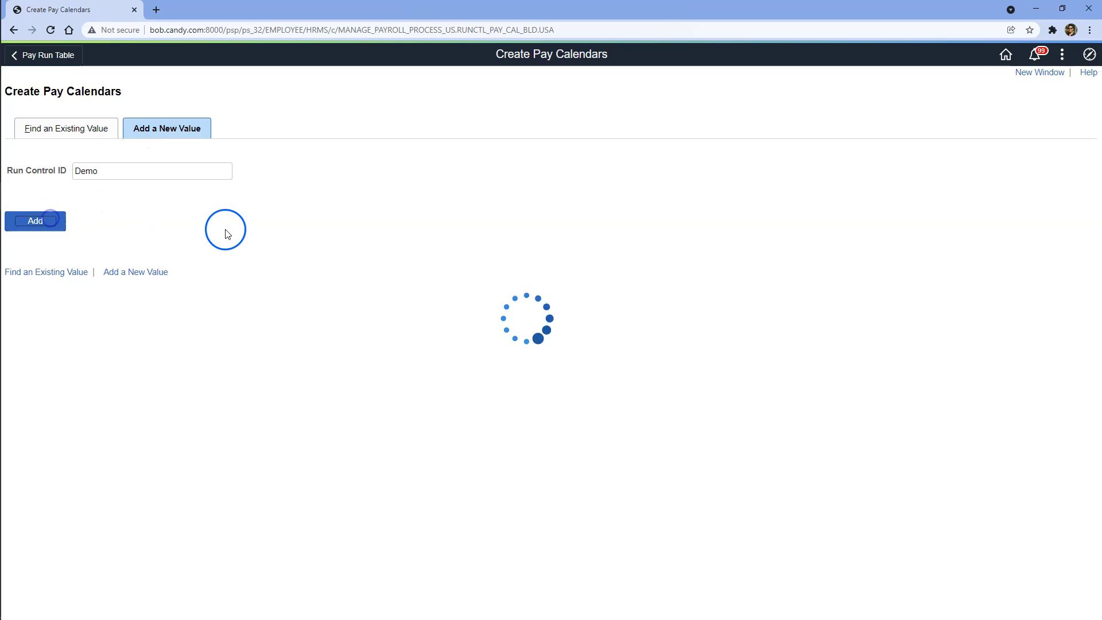
Set the calendar build's company to BOB and pay group to BPG.
click(213, 188)
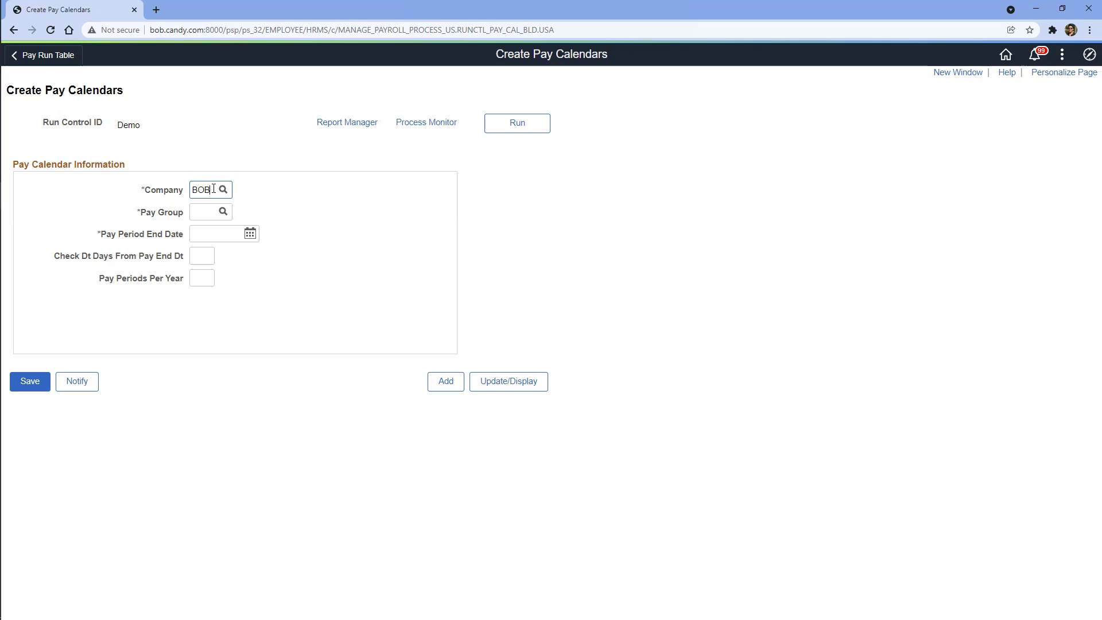
text(BOB)
key(Tab)
click(197, 216)
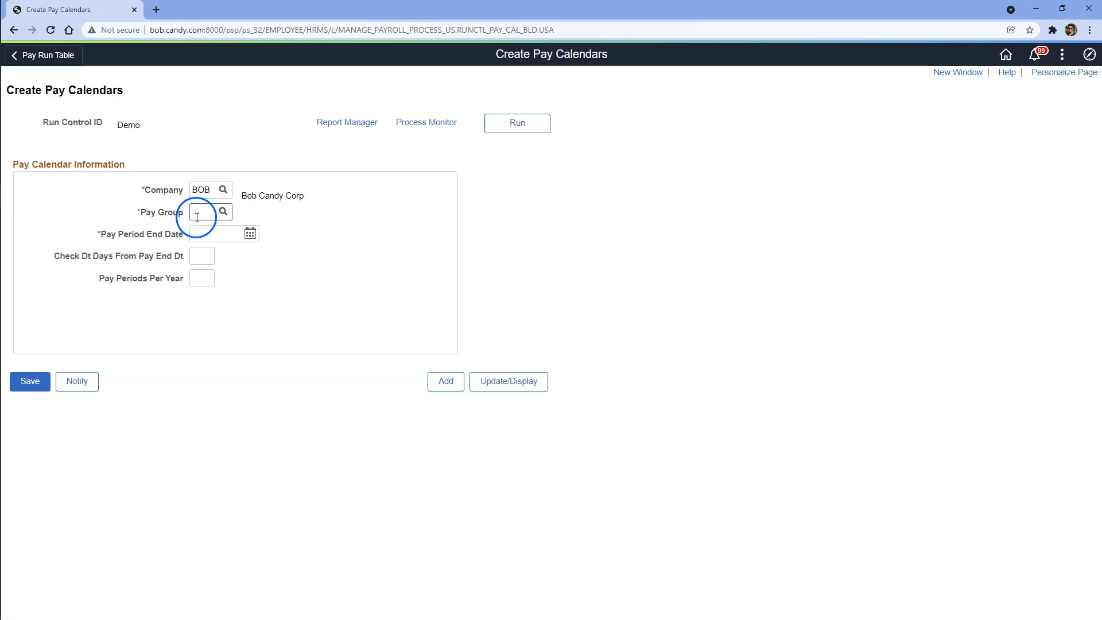
text(B)
click(210, 253)
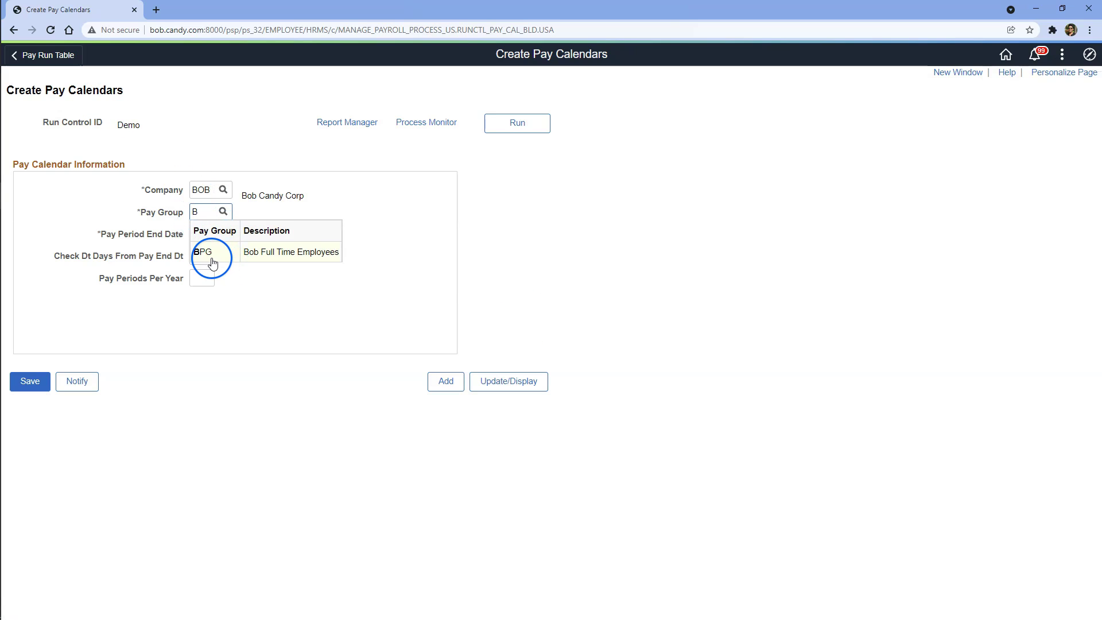
Set pay period end date 10/31/2021 and check date 1 day after period end.
click(249, 234)
click(289, 264)
click(291, 388)
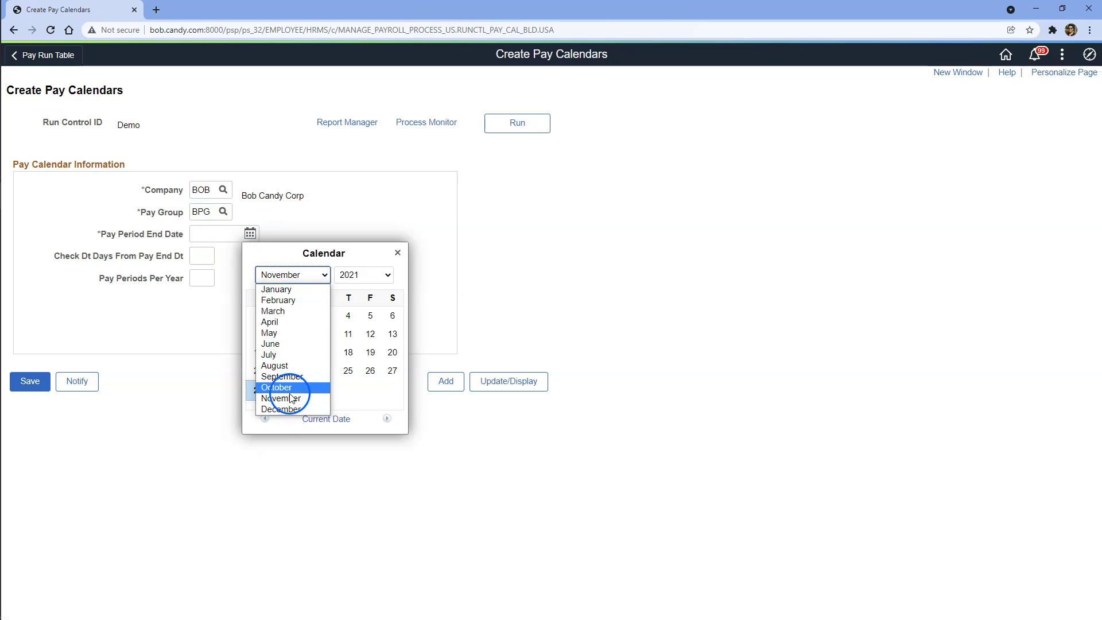
click(263, 411)
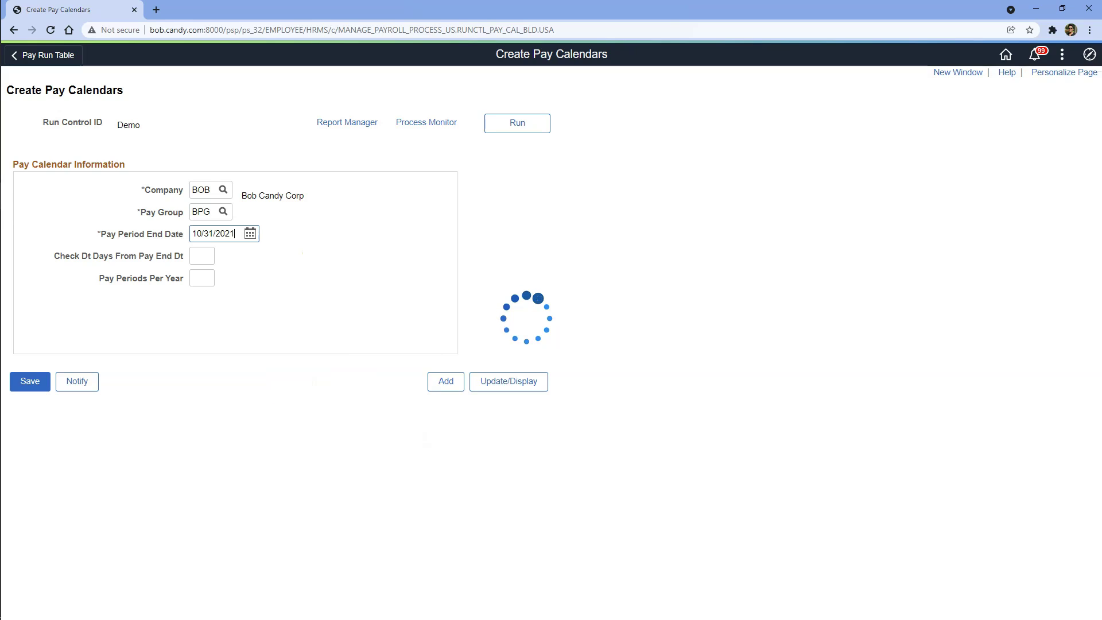
click(207, 255)
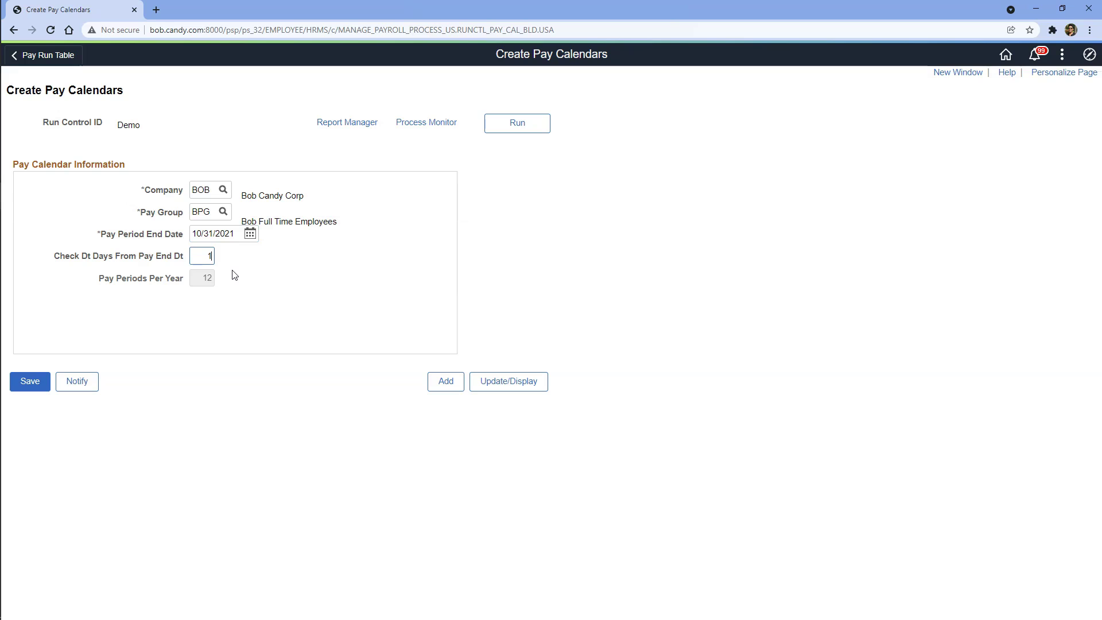
Run the pay calendar build and check its log showing 3 entries built for BOB/BPG.
click(519, 126)
click(245, 421)
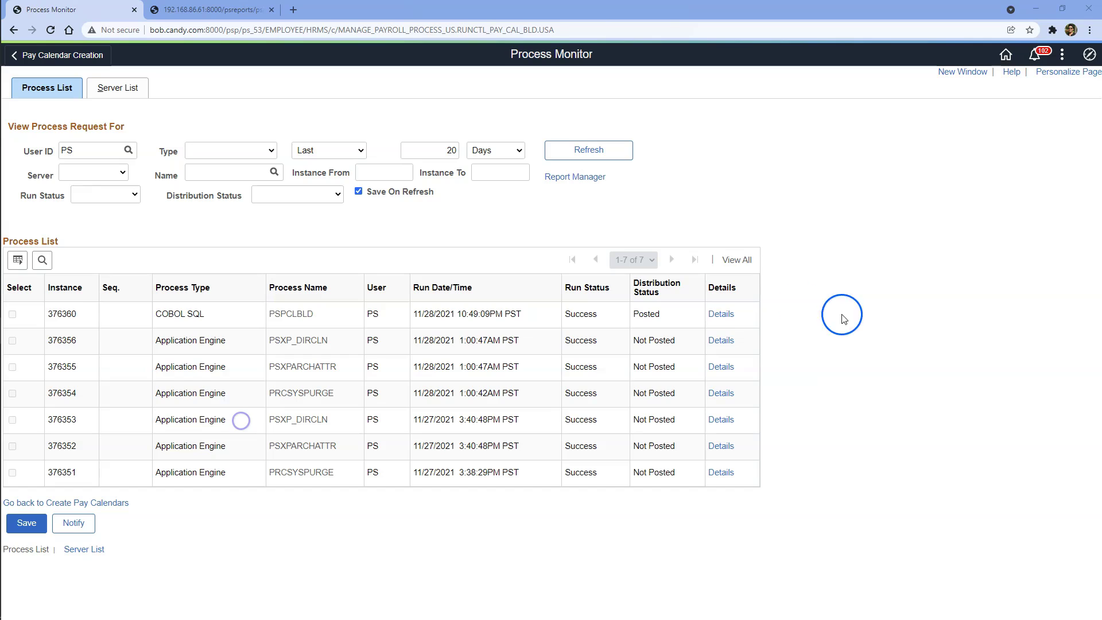
click(721, 314)
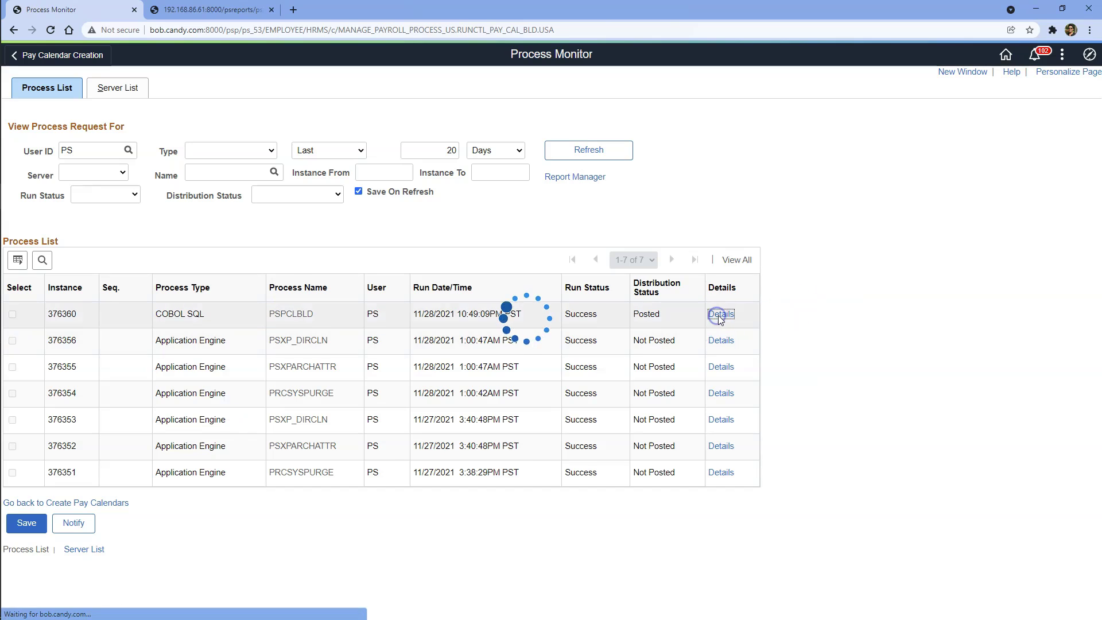
click(586, 453)
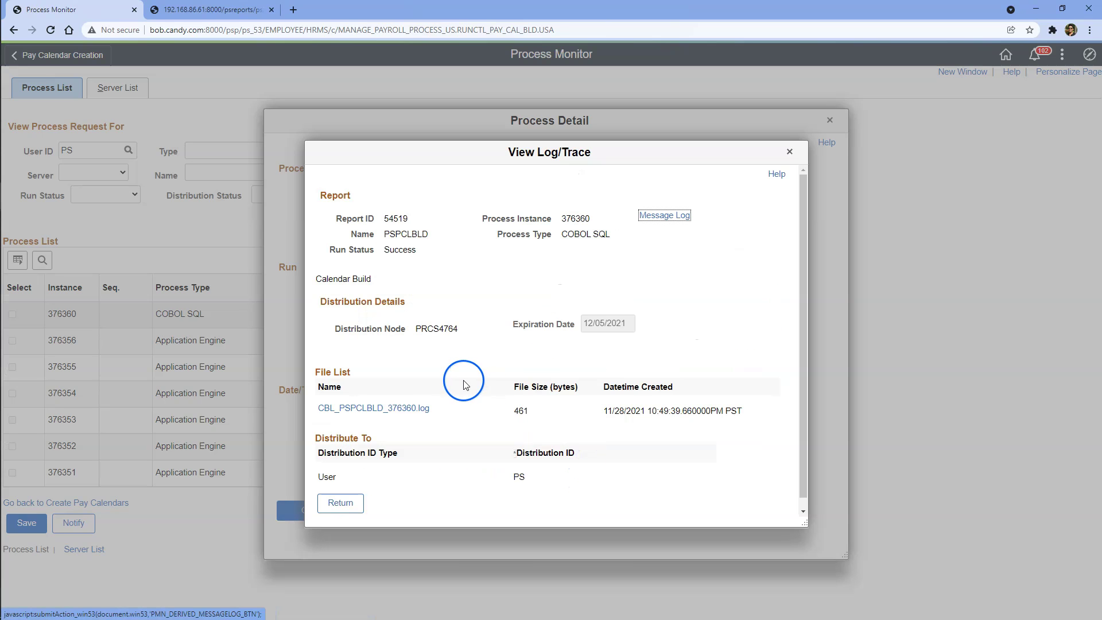
click(392, 409)
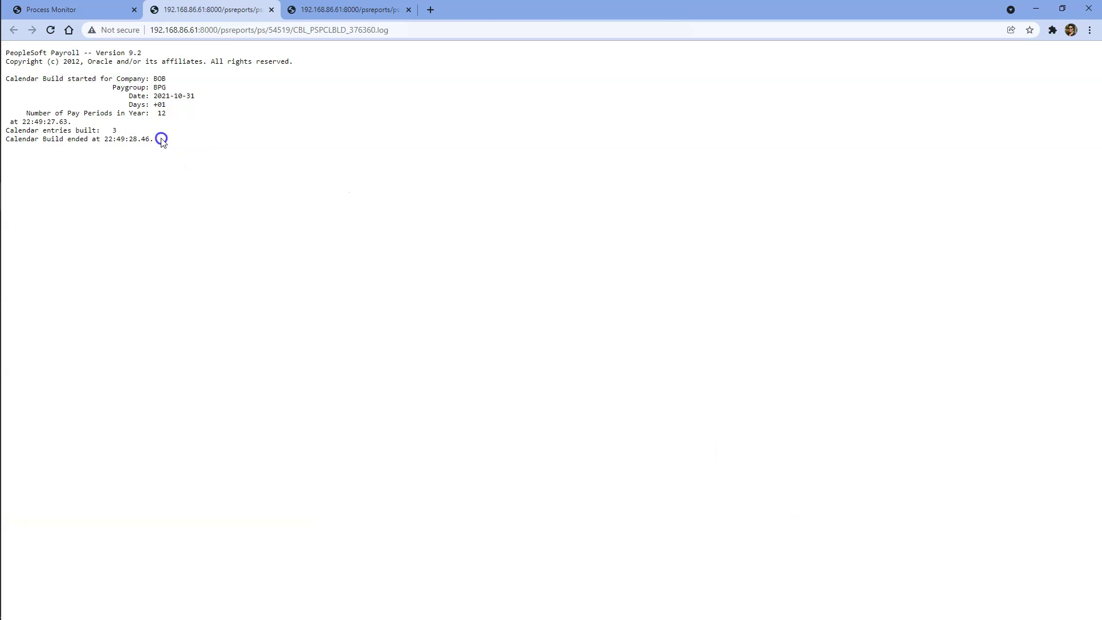
drag(155, 140, 2, 86)
right_click(114, 141)
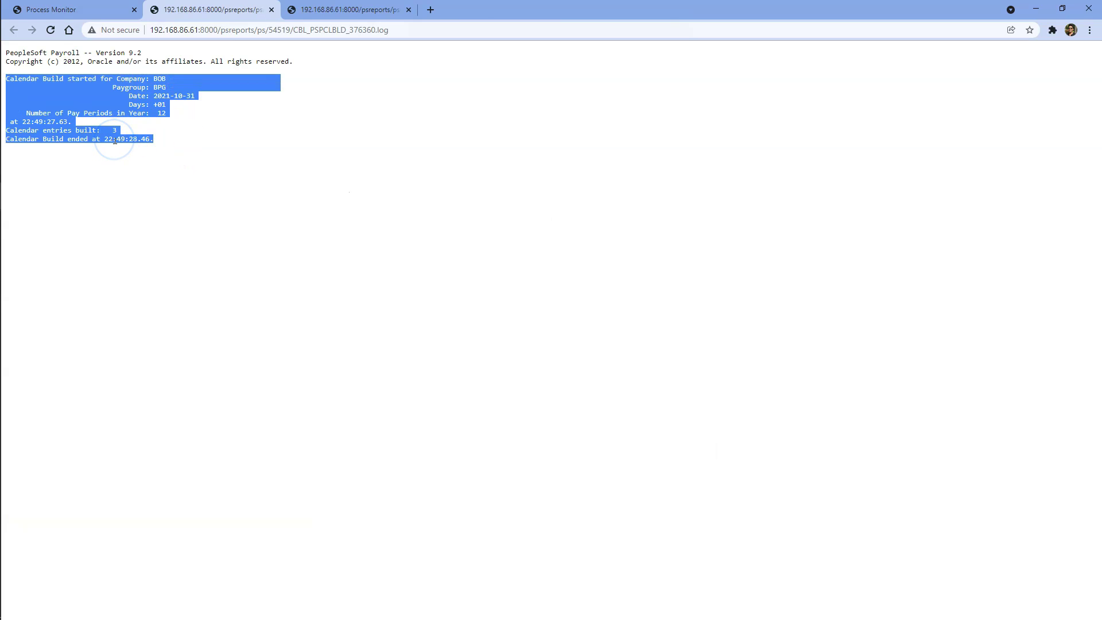
Close the log and process details and go to the Pay Calendar Table.
click(74, 10)
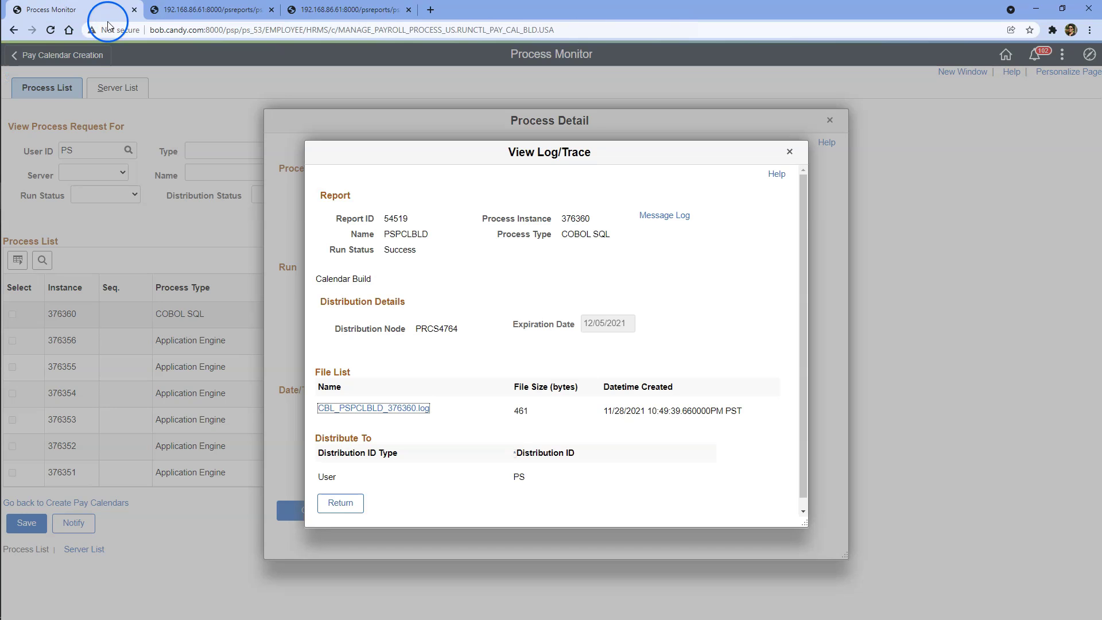
click(339, 503)
click(298, 510)
click(1089, 55)
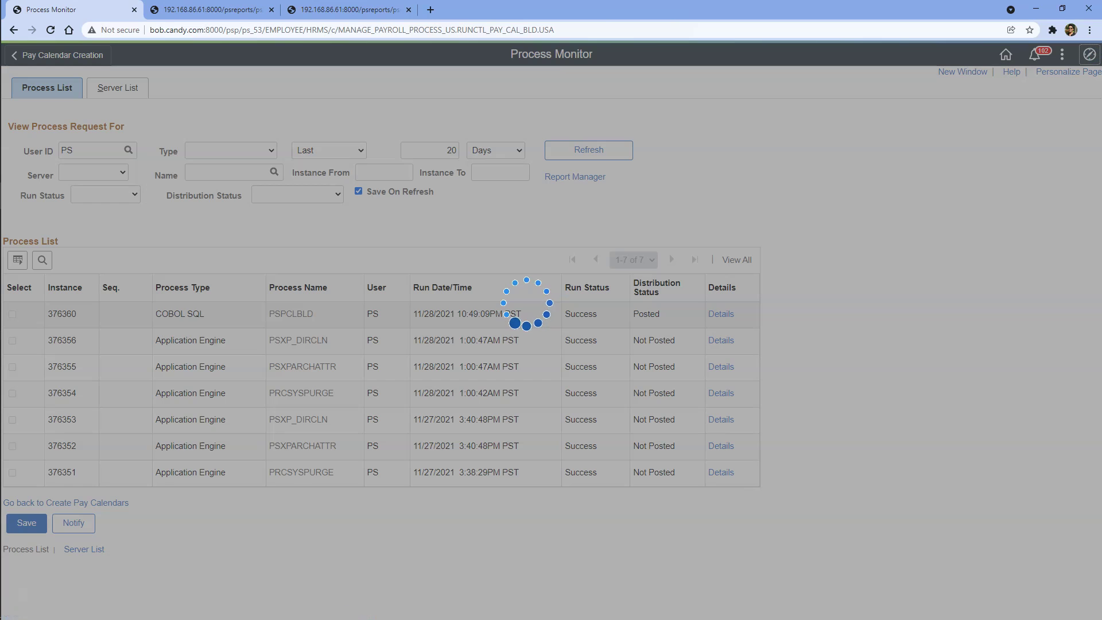
click(959, 256)
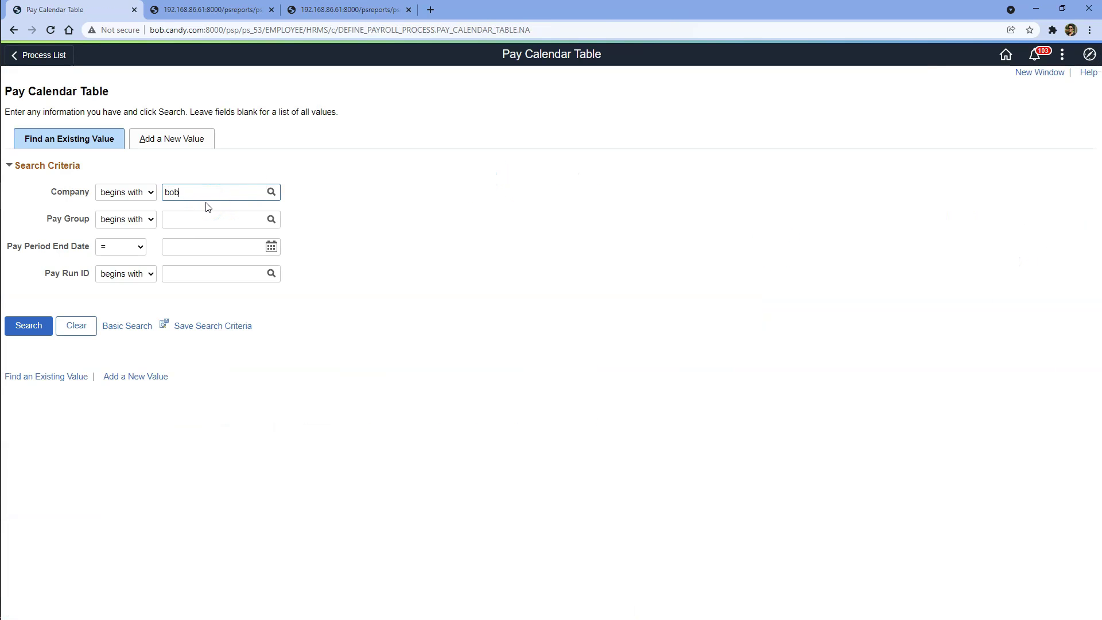
Search company BOB's pay calendars and open the BOB/BPG calendar ending 10/31/2021.
text(bob)
key(Return)
click(127, 417)
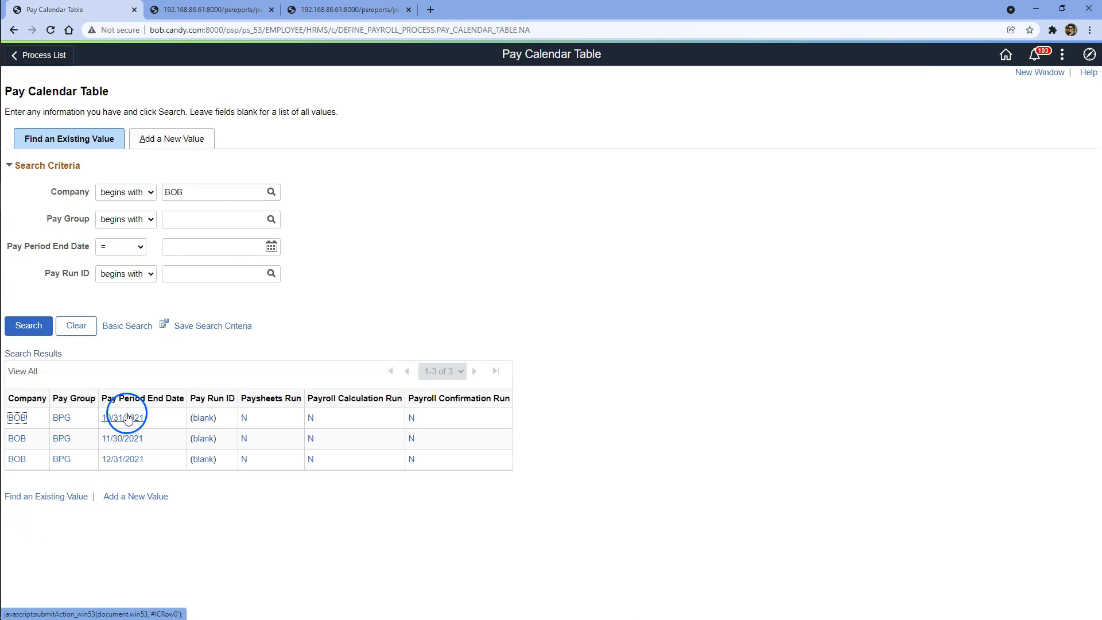
click(26, 572)
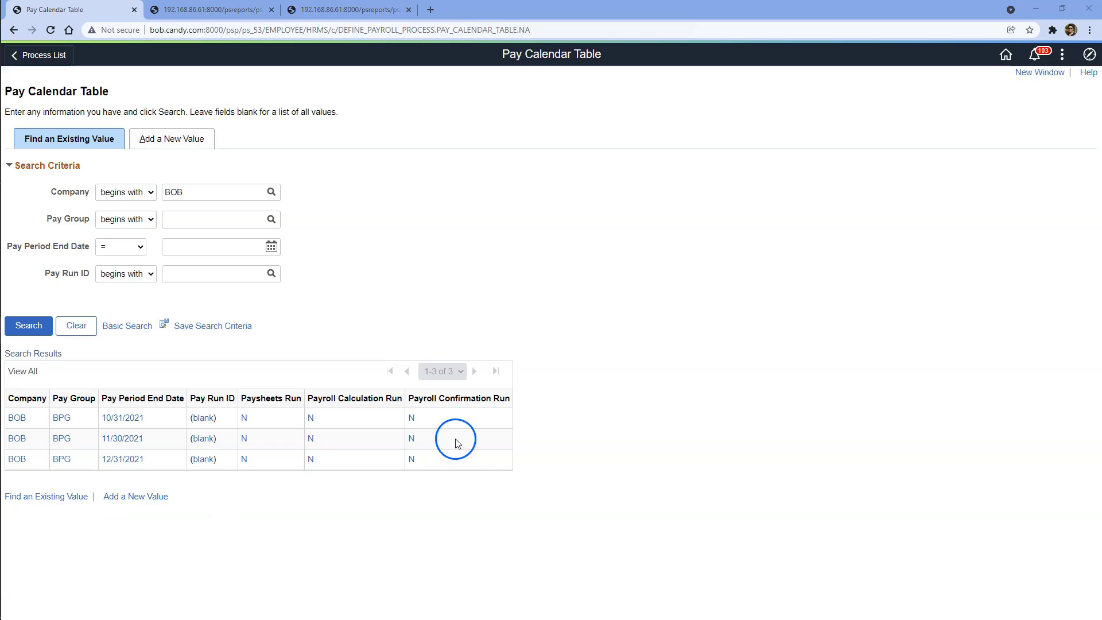
click(135, 423)
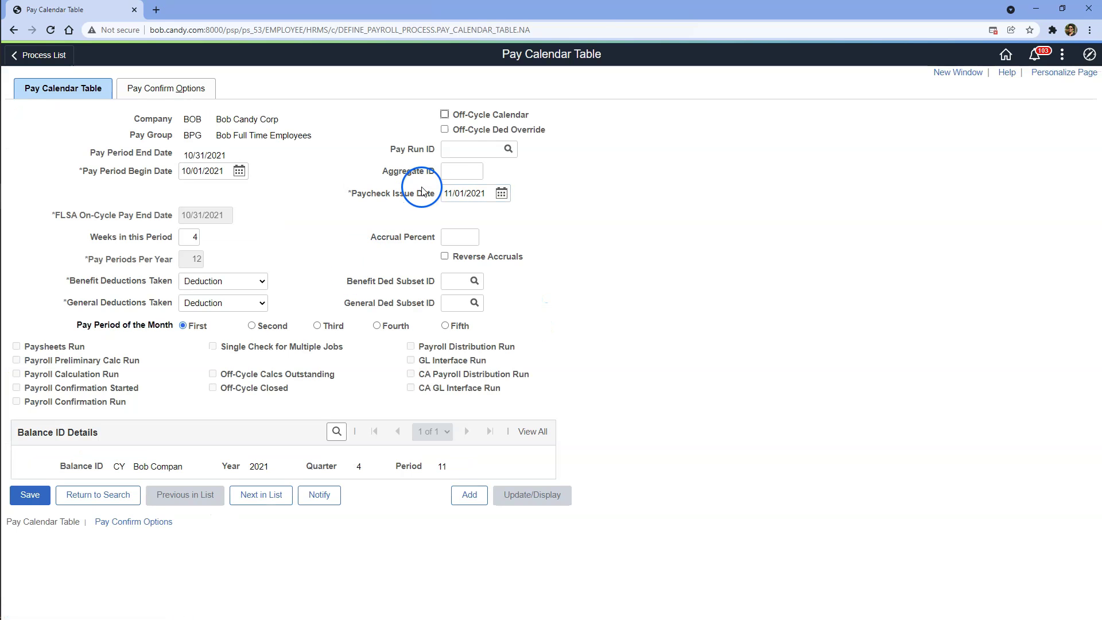
Assign Pay Run ID 21_1031MON to the calendar and save it.
click(507, 149)
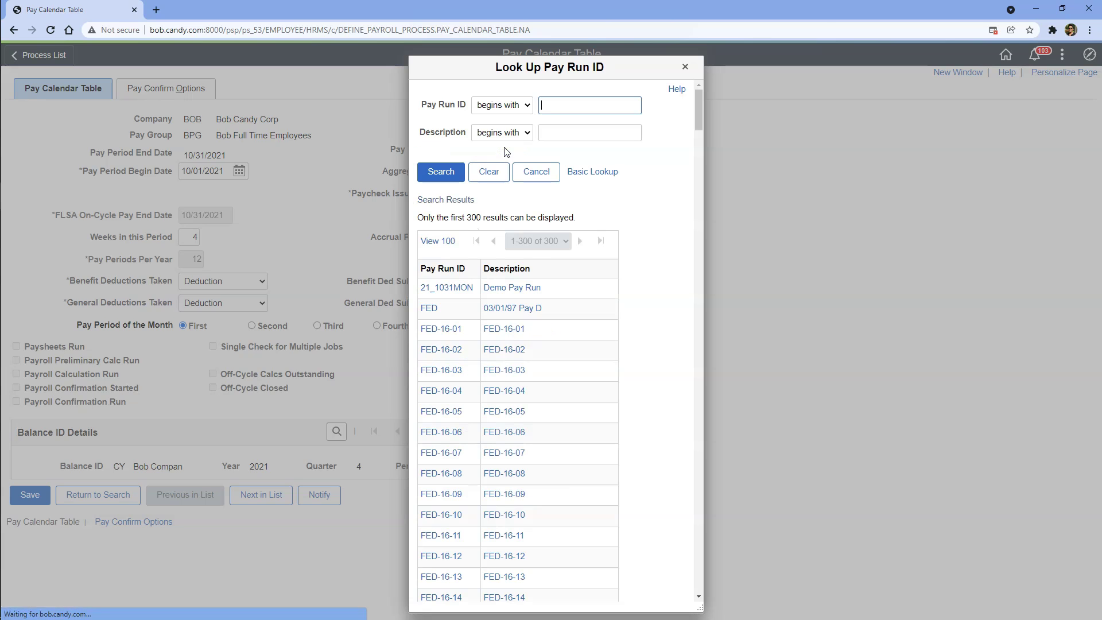
click(422, 288)
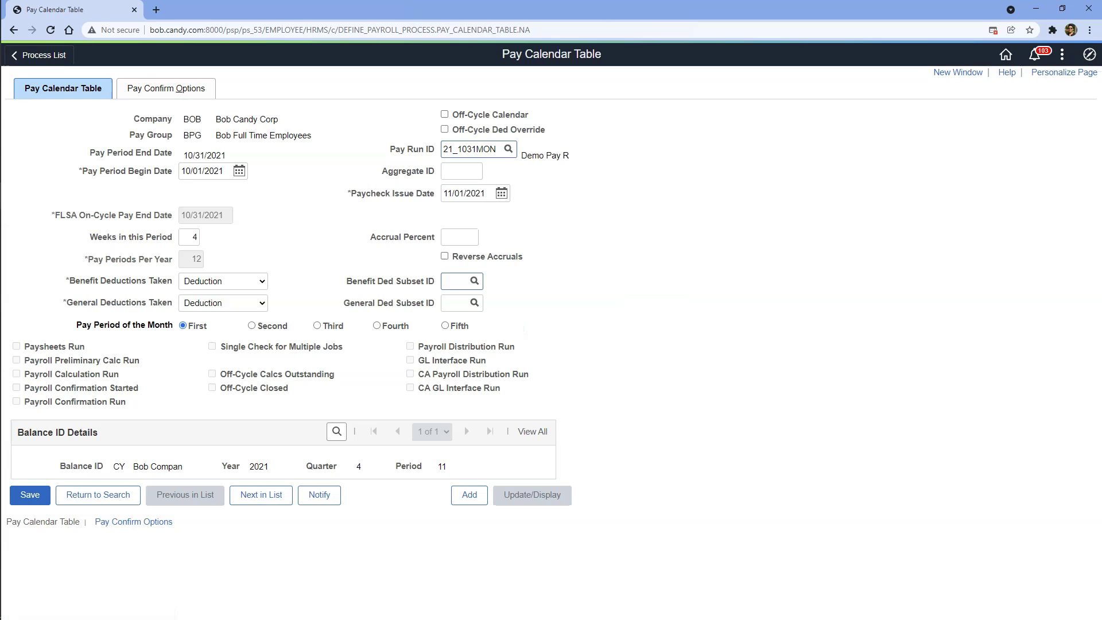
click(24, 493)
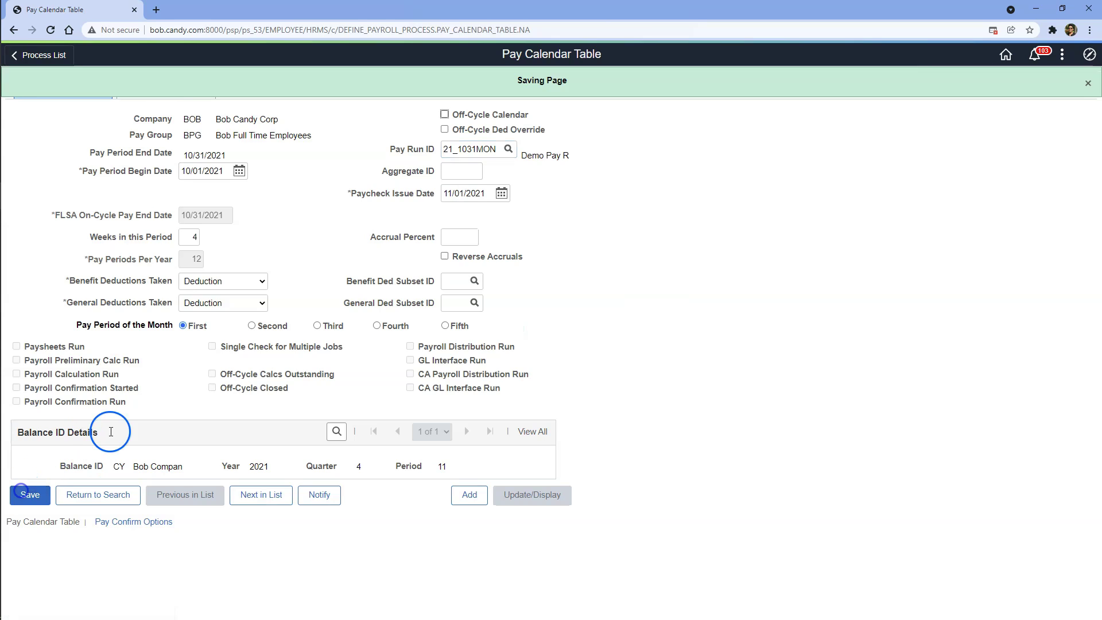
click(1089, 54)
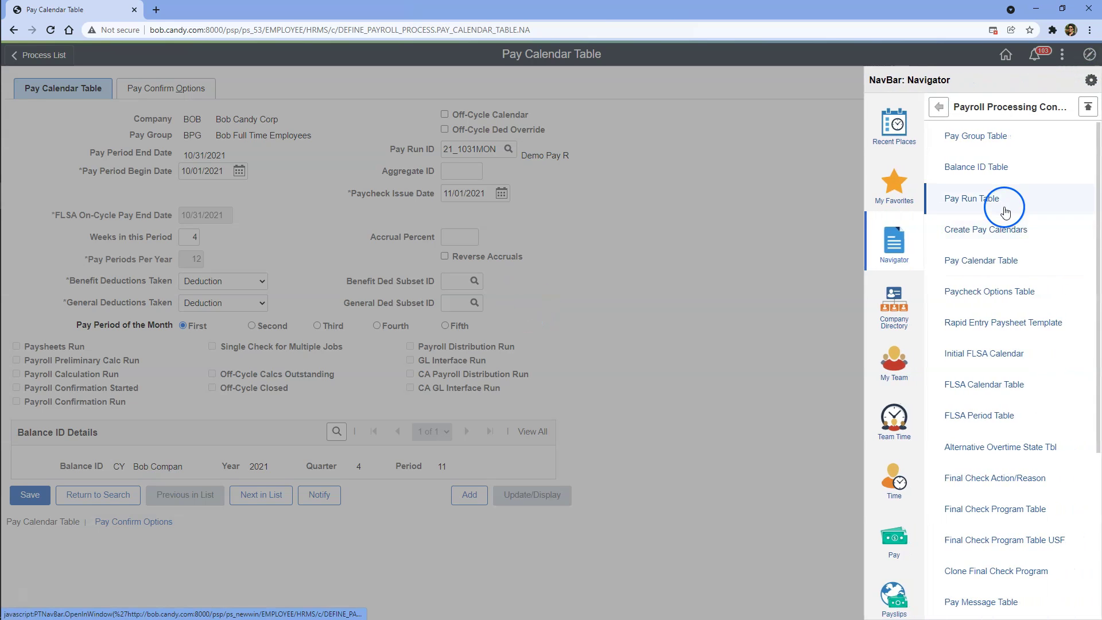
Open pay run 21_1031MON and check its BOB/BPG calendar ending 10/31/2021.
click(1004, 211)
click(25, 282)
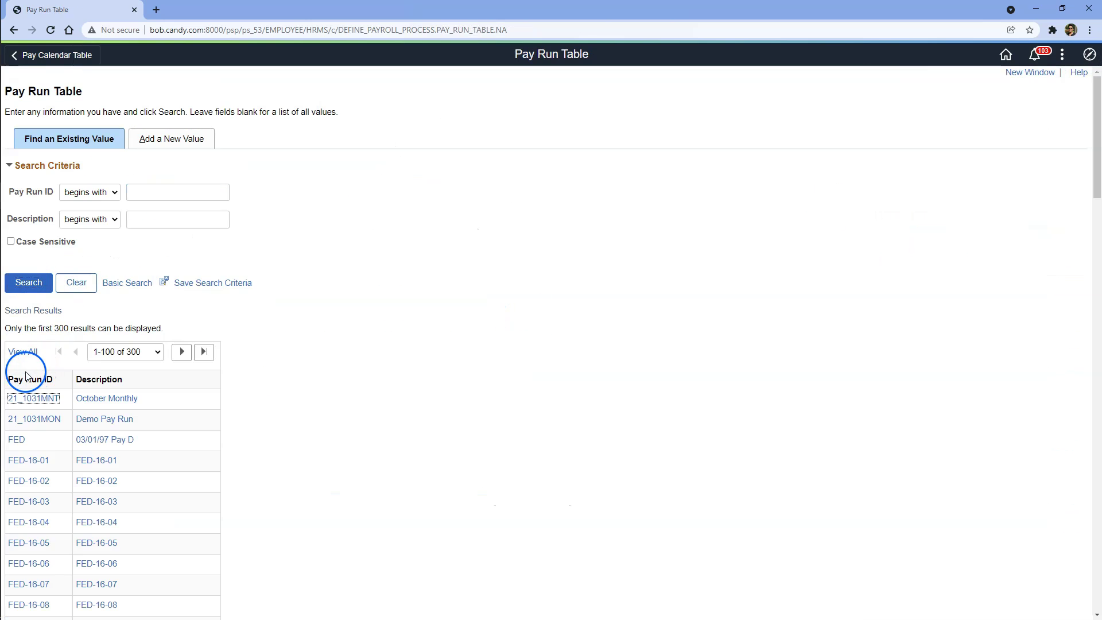
click(36, 420)
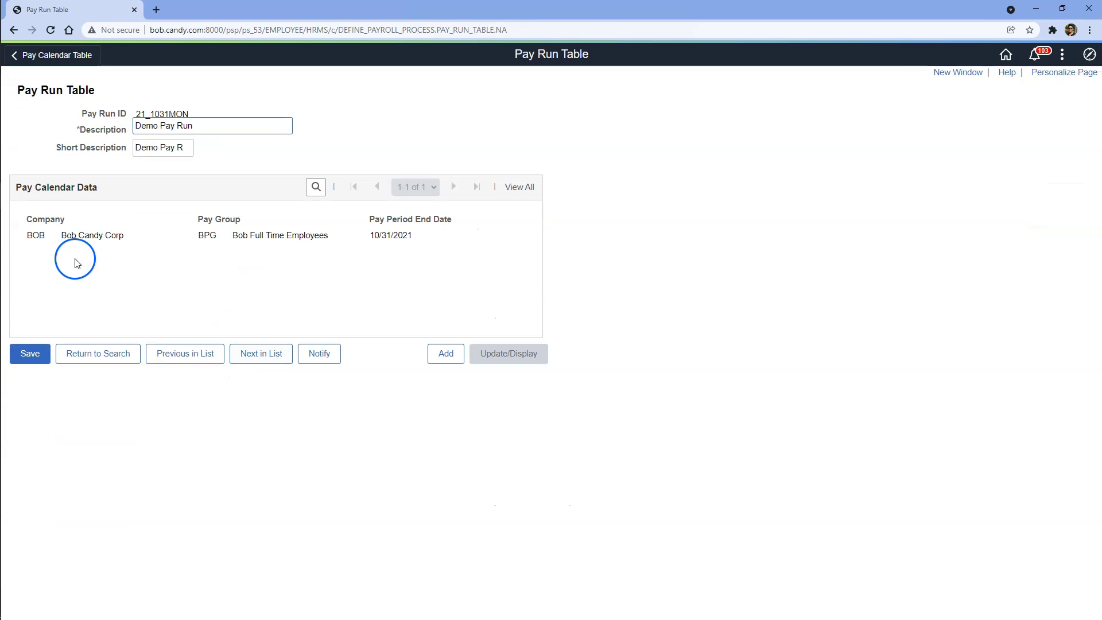
mouse_move(27, 235)
mouse_down()
mouse_move(421, 243)
mouse_move(70, 253)
mouse_move(30, 244)
mouse_up()
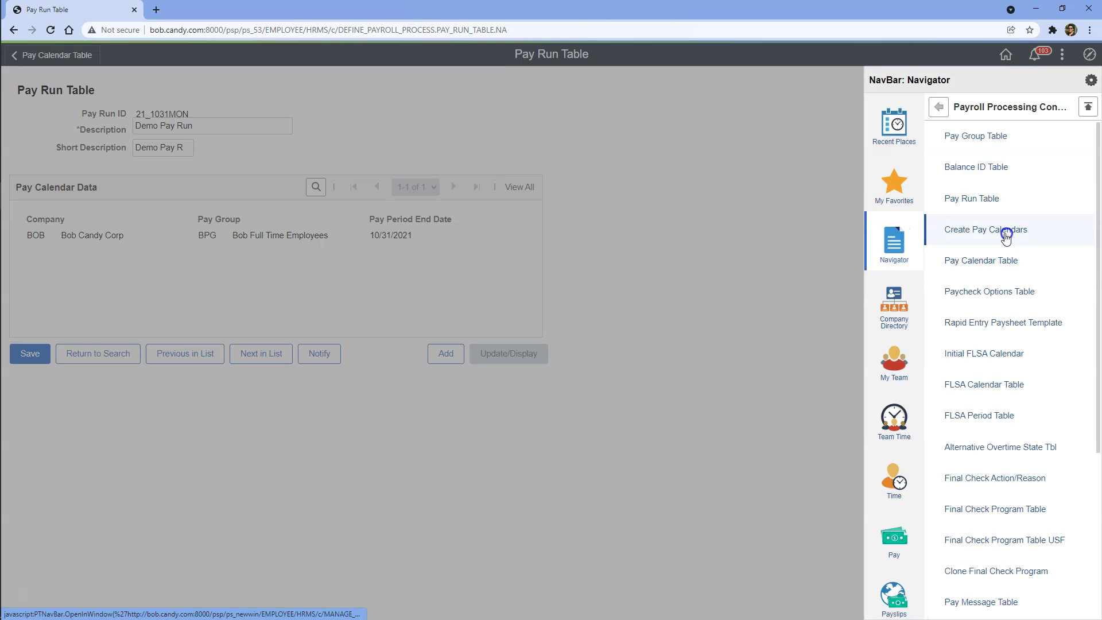
Cross-check pay group BPG on Create Pay Calendars, then return to pay run 21_1031MON.
click(1005, 232)
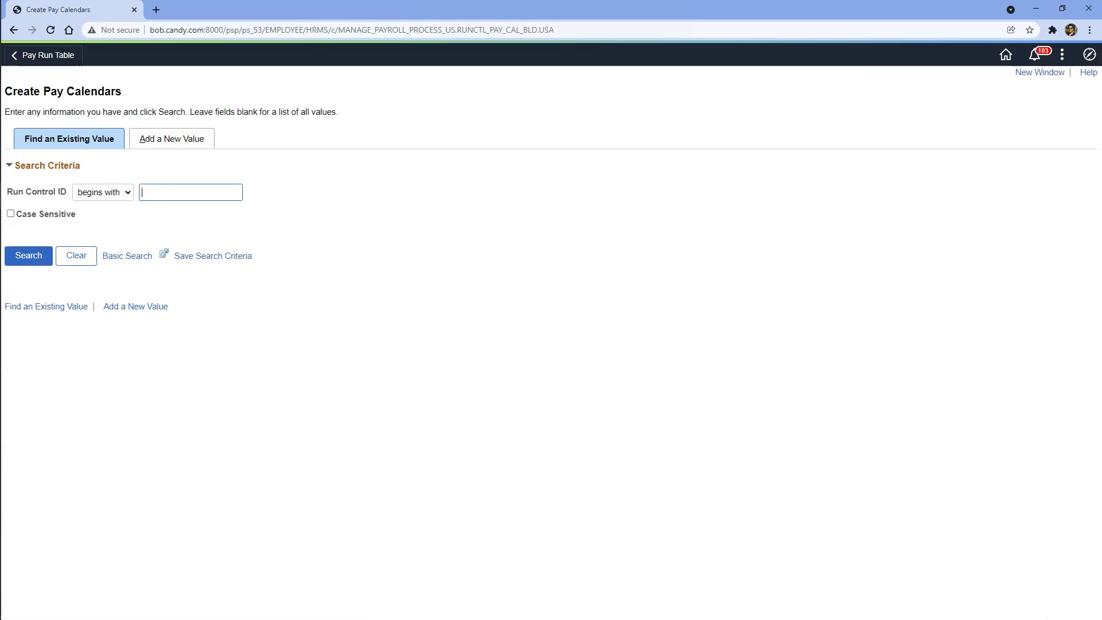
drag(214, 212, 181, 212)
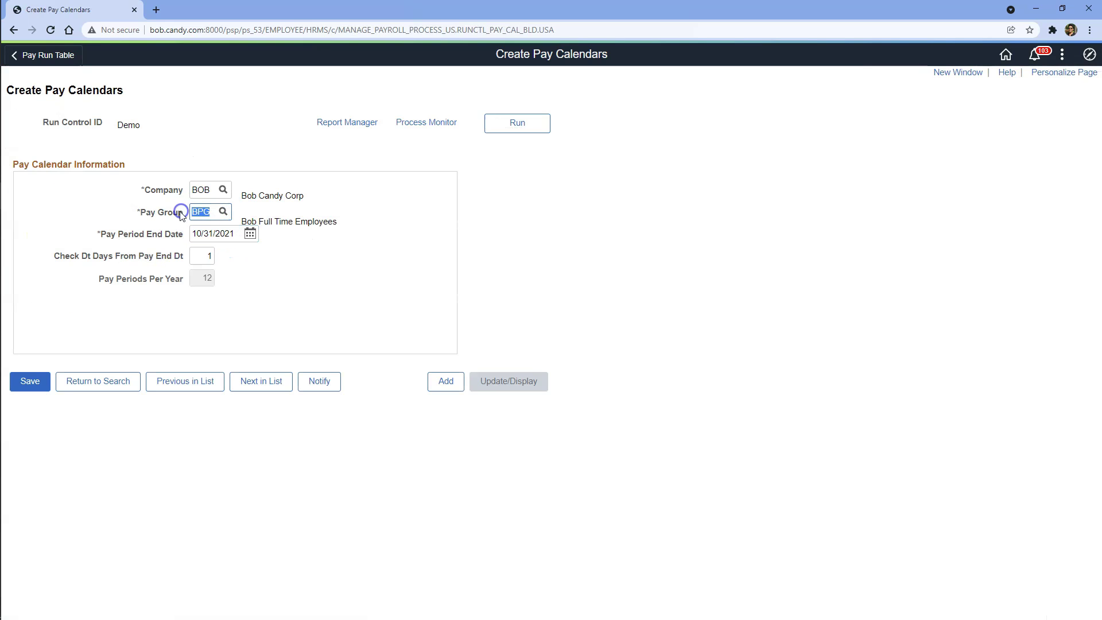
click(1088, 54)
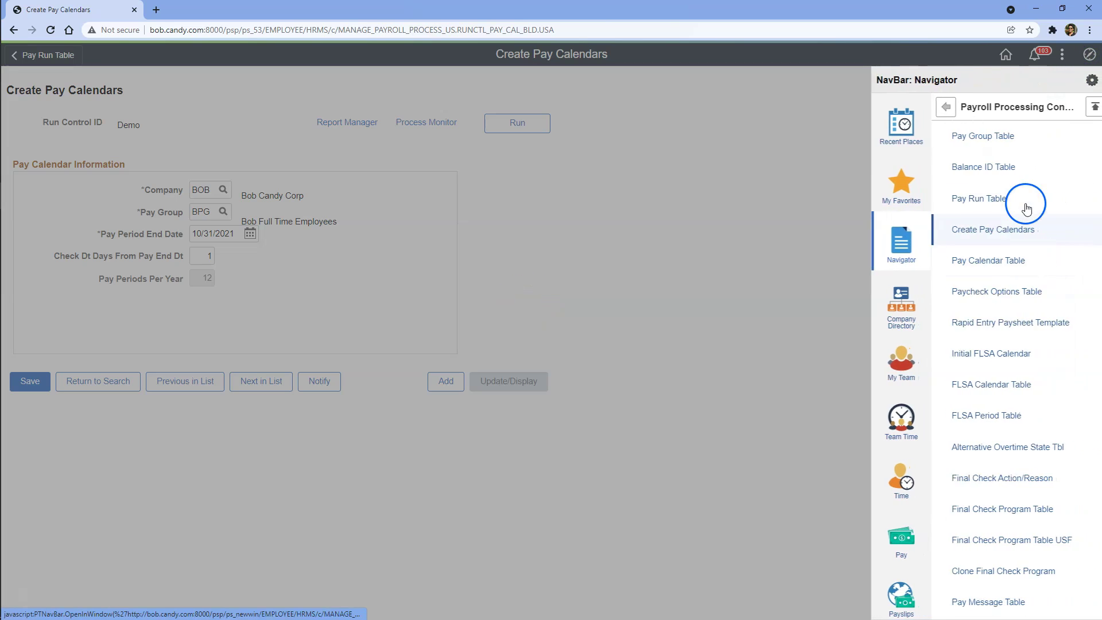
click(1029, 202)
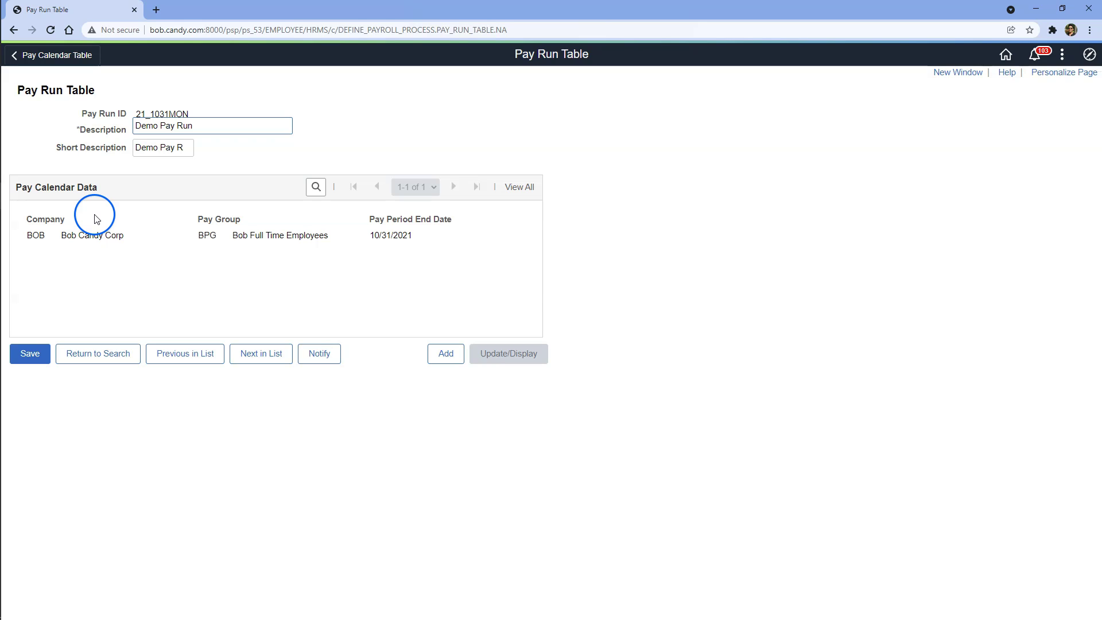
double_click(162, 113)
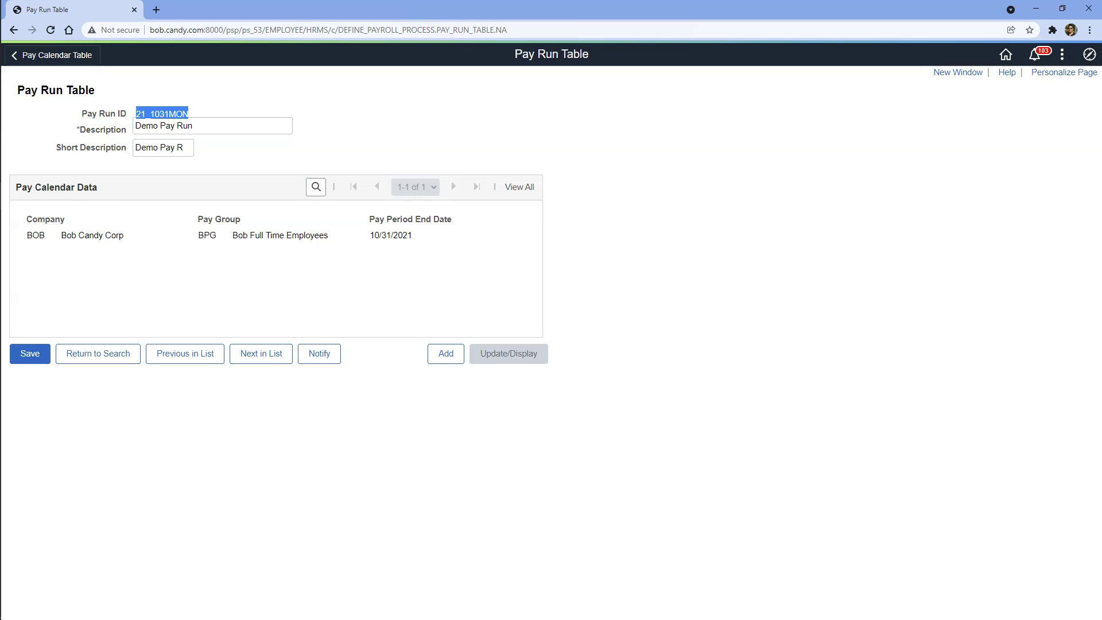